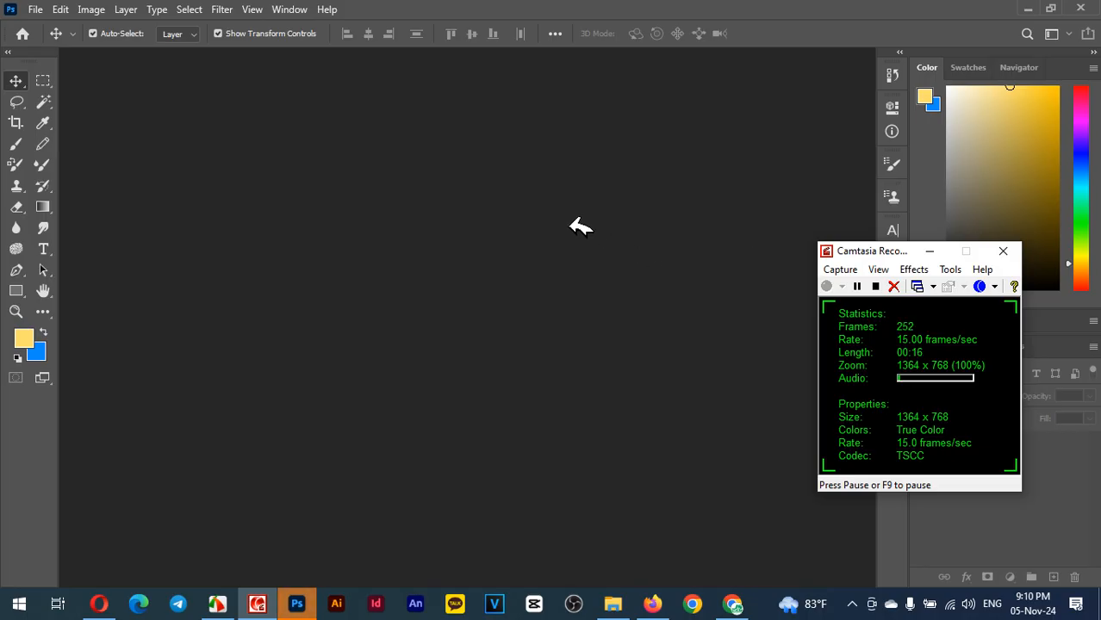
# Create a new landscape RGB document, 29.7 × 21 cm at 300 pixels/inch, with the background colour set to white (ffffff).
pyautogui.click(41, 9)
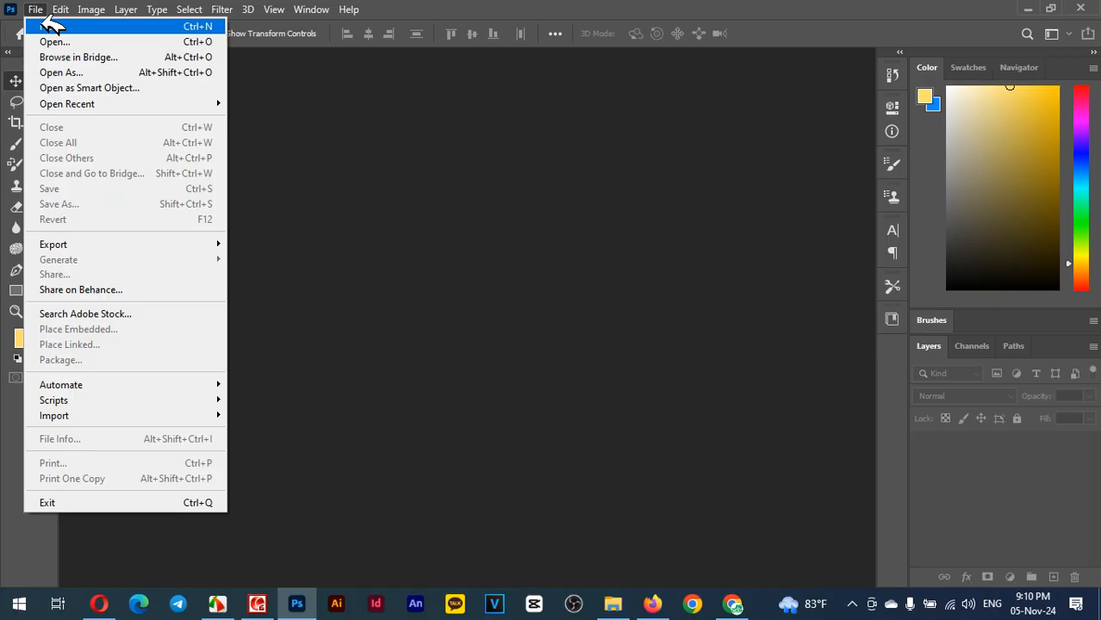
pyautogui.click(50, 26)
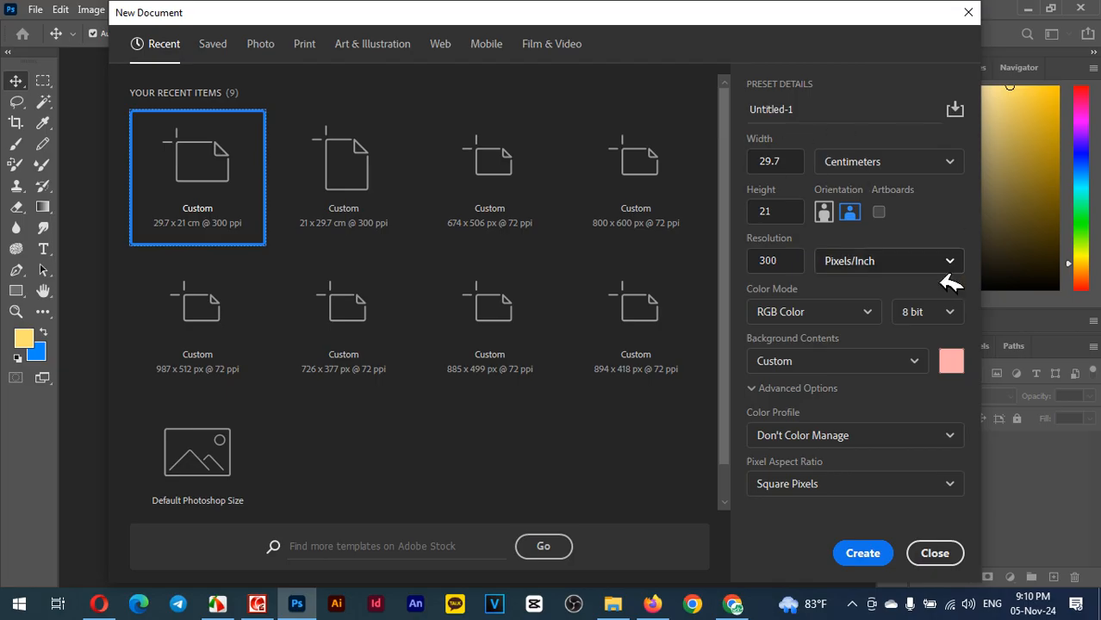
pyautogui.click(953, 361)
pyautogui.moveTo(656, 258); pyautogui.dragTo(529, 151)
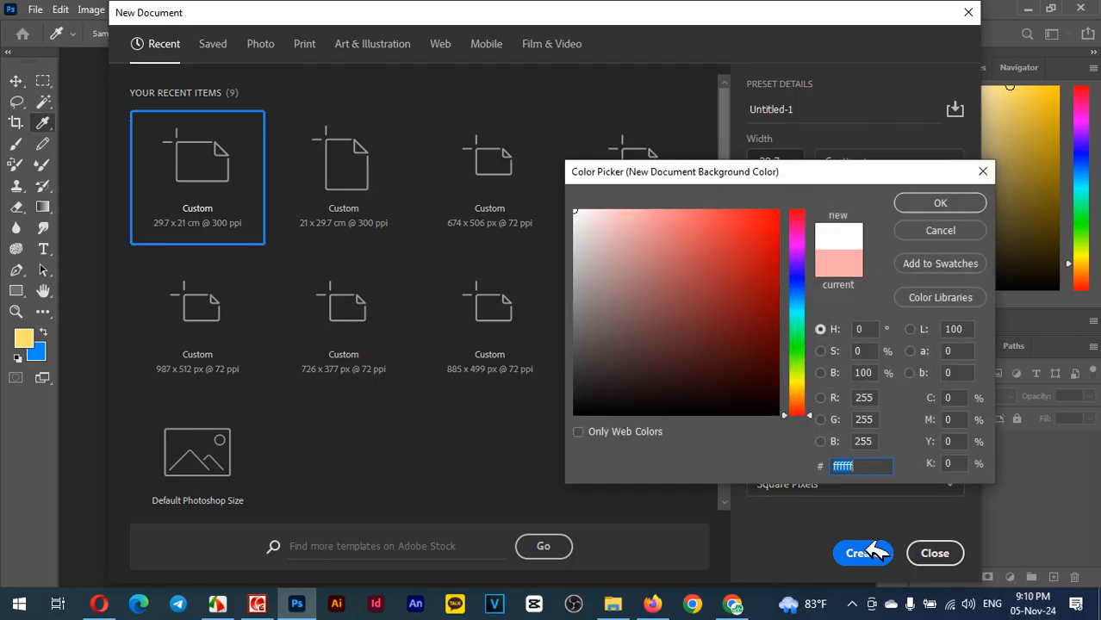
pyautogui.click(946, 203)
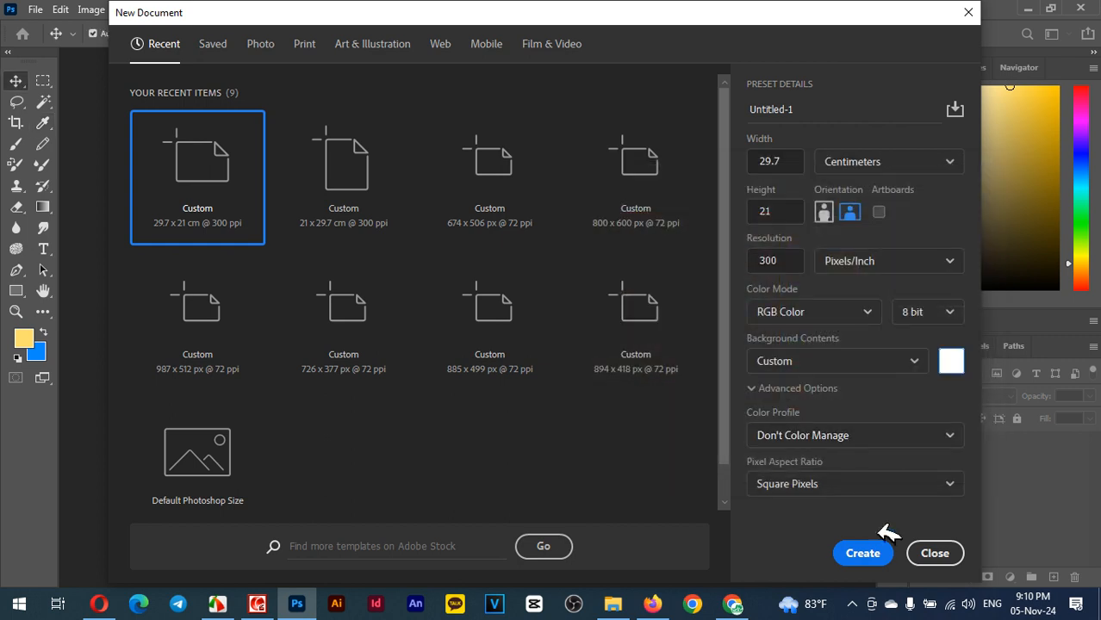
pyautogui.click(877, 551)
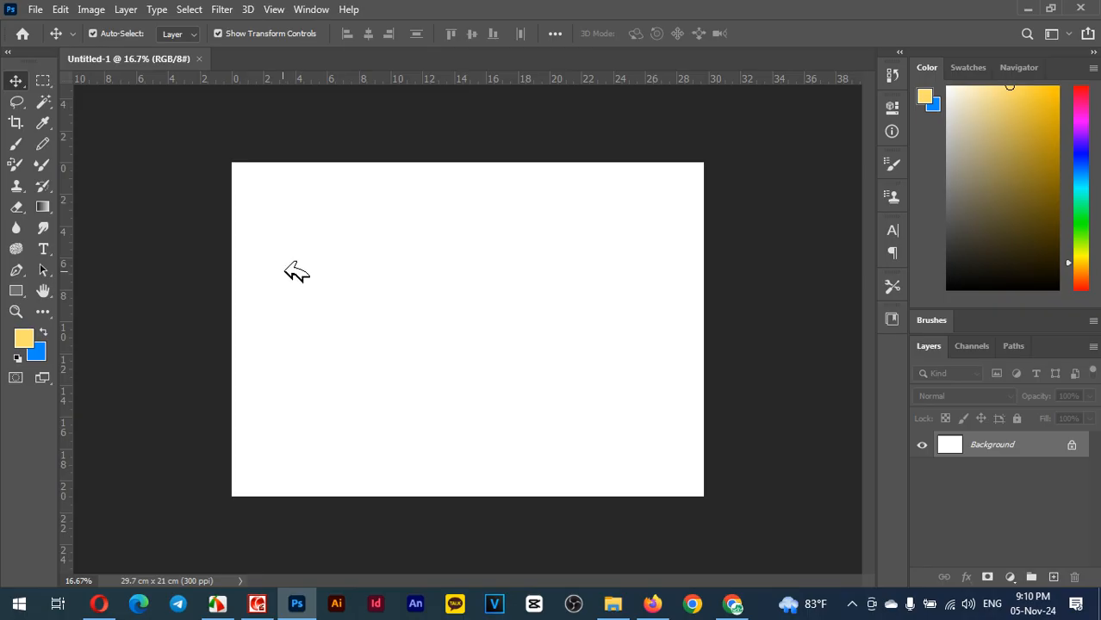
# Draw a rectangle about 631 × 474 px in the canvas's upper-left area and fill it with orange.
pyautogui.click(16, 289)
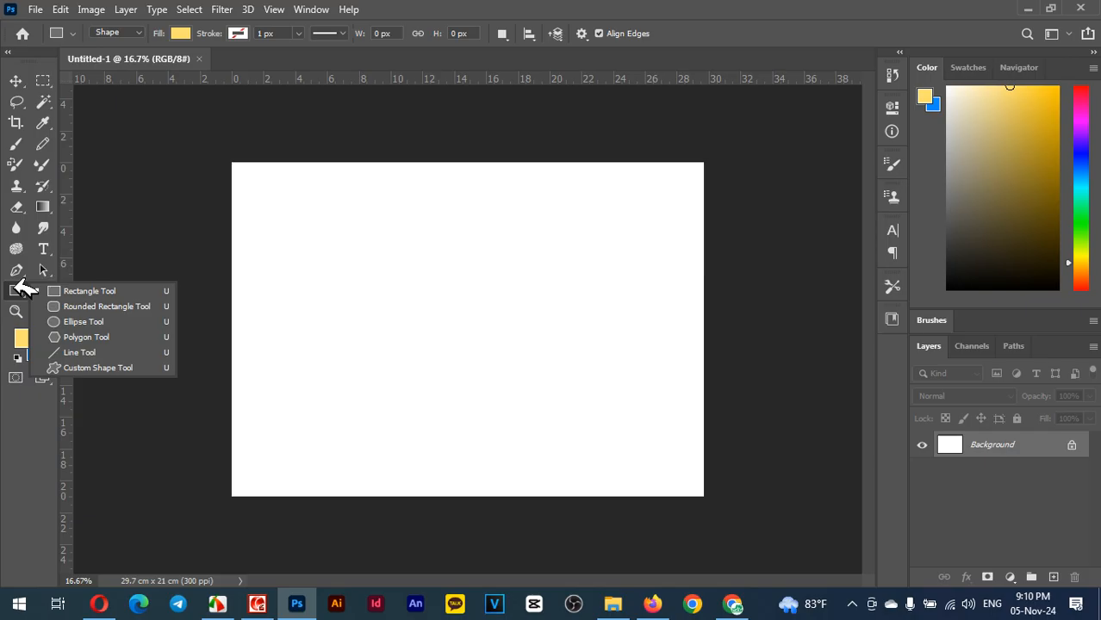
pyautogui.click(83, 290)
pyautogui.moveTo(247, 196); pyautogui.dragTo(333, 260)
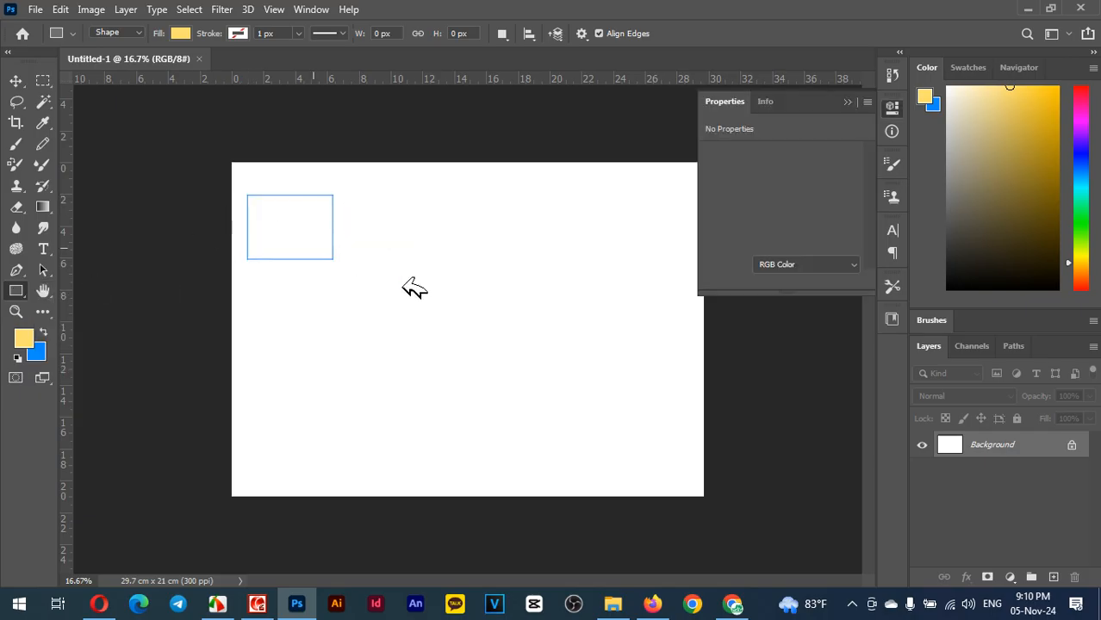
pyautogui.click(181, 32)
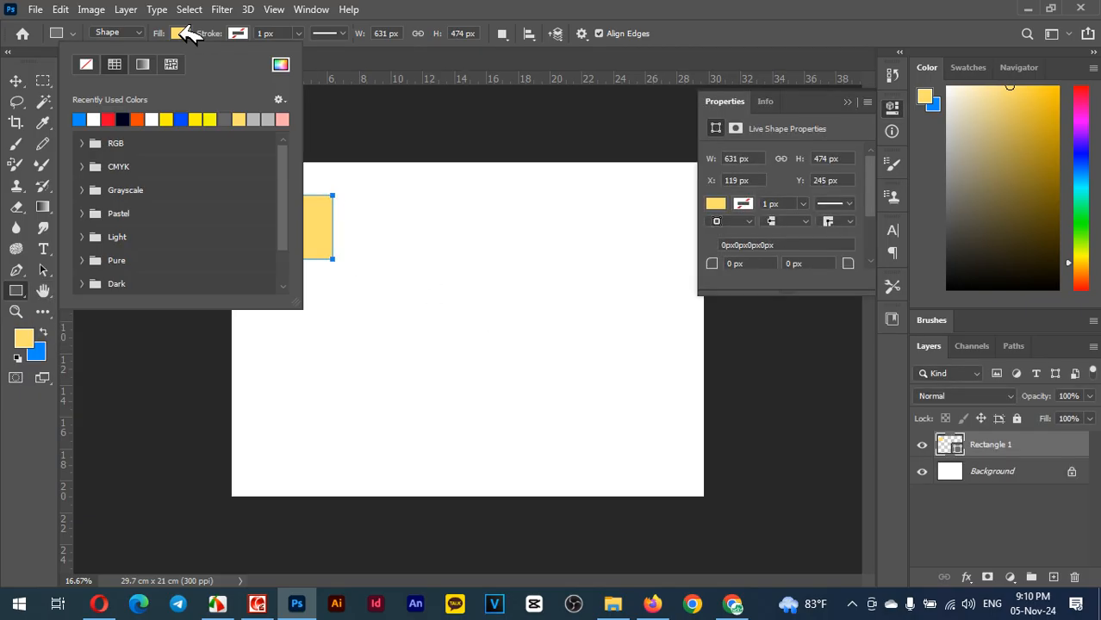
pyautogui.click(141, 119)
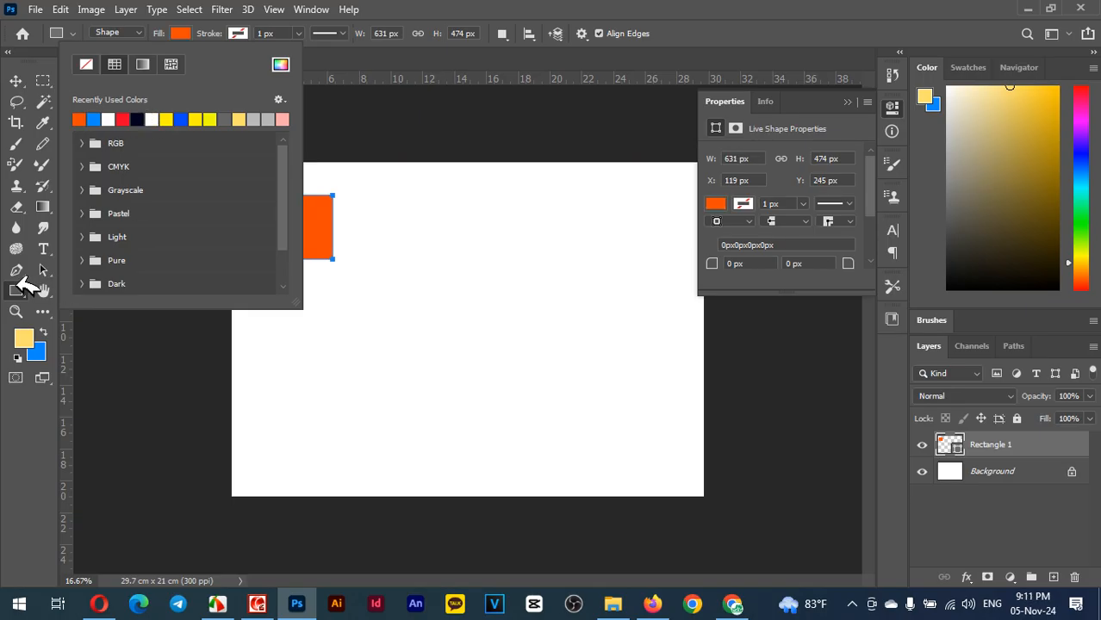
pyautogui.click(26, 292)
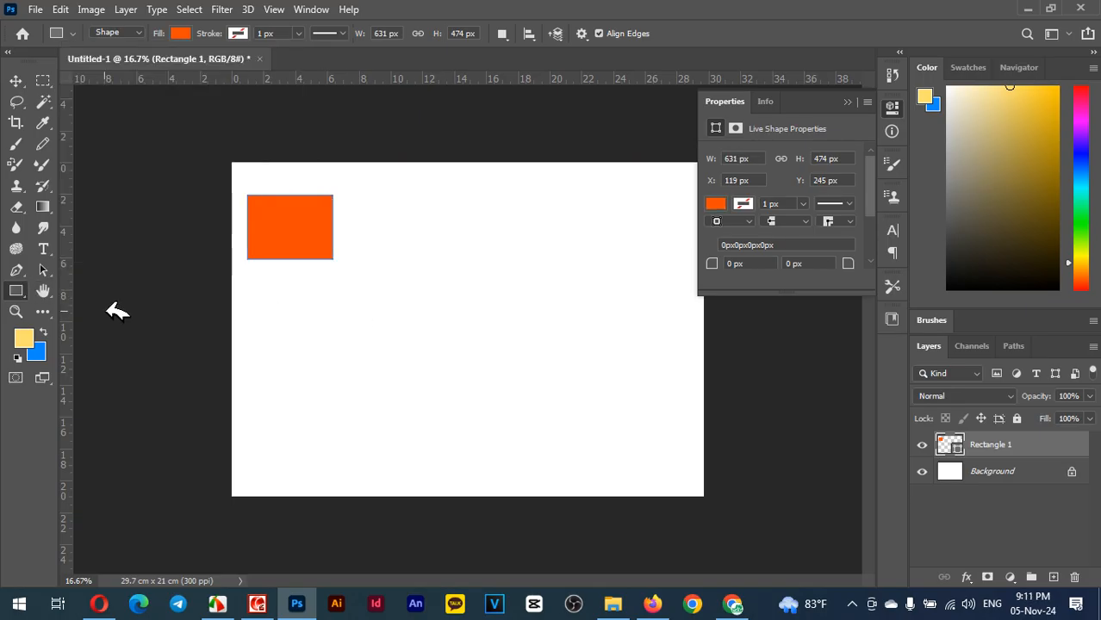
# Draw two rounded rectangles with 10 px radius below the first rectangle: a square one and a wide one about 1189 × 516 px.
pyautogui.rightClick(17, 291)
pyautogui.click(65, 303)
pyautogui.moveTo(247, 283); pyautogui.dragTo(386, 374)
pyautogui.moveTo(250, 394); pyautogui.dragTo(408, 462)
# Draw an orange circle beside the rectangles and a five-sided polygon about 589 px wide near its lower edge.
pyautogui.rightClick(19, 291)
pyautogui.click(100, 320)
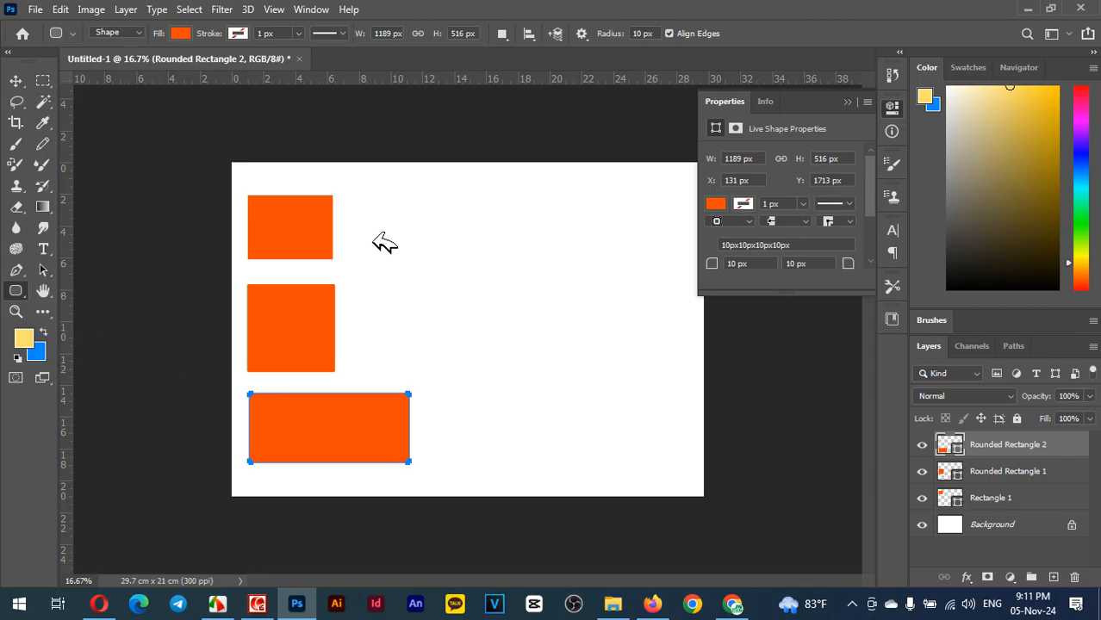
pyautogui.moveTo(381, 211); pyautogui.dragTo(516, 354)
pyautogui.rightClick(19, 291)
pyautogui.click(77, 335)
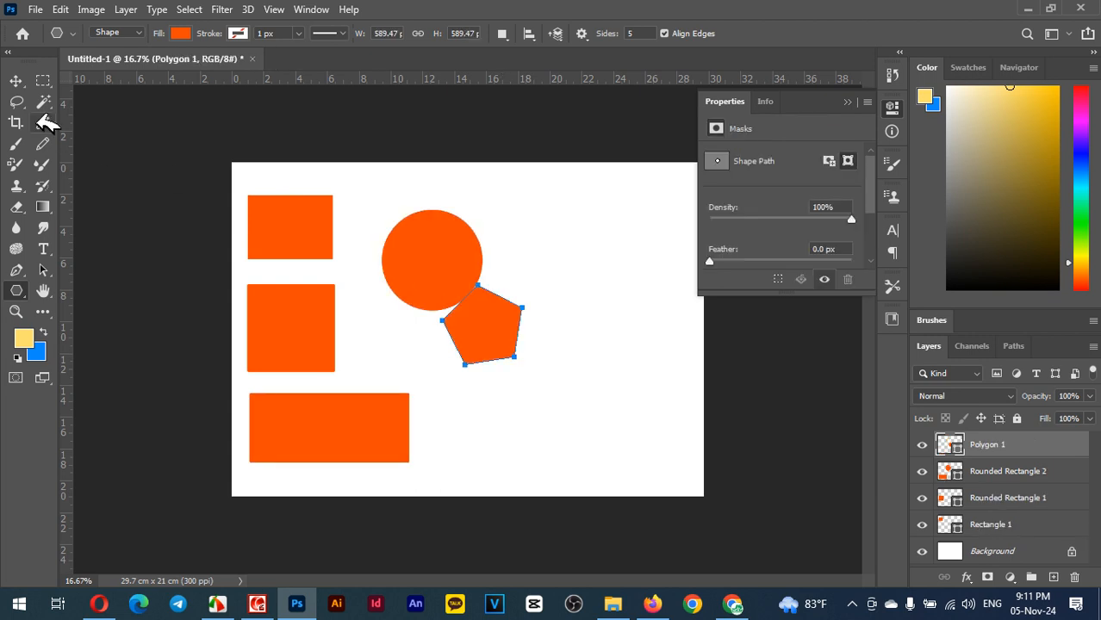
# Move the pentagon down and to the right, then shift the circle's layer slightly in the same direction.
pyautogui.click(15, 80)
pyautogui.moveTo(470, 305); pyautogui.dragTo(497, 347)
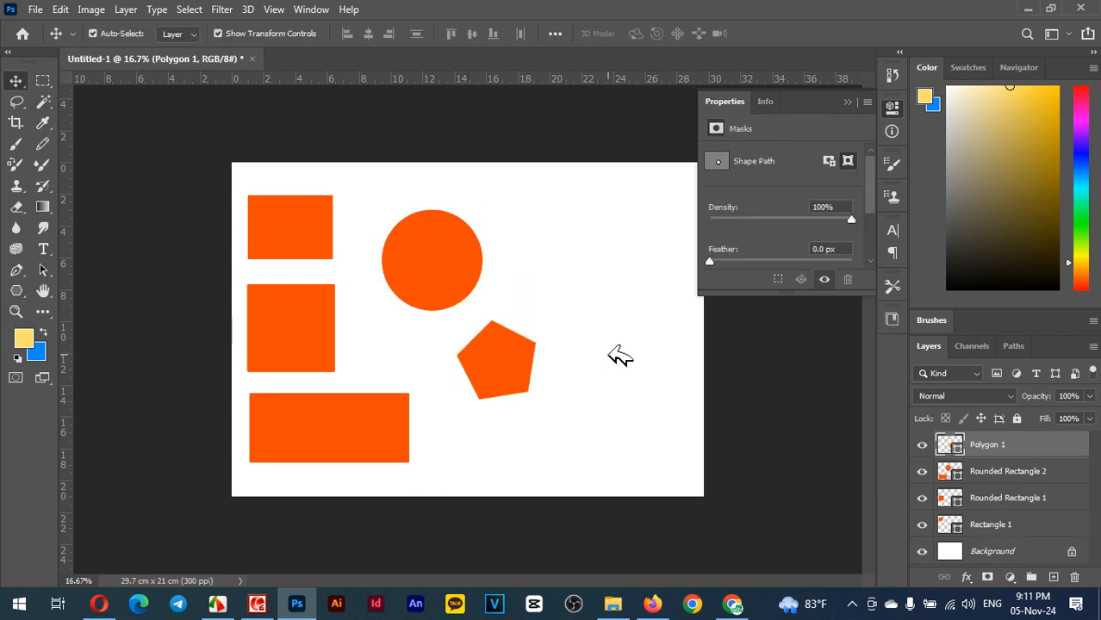
pyautogui.click(622, 357)
pyautogui.moveTo(452, 277); pyautogui.dragTo(488, 275)
pyautogui.click(659, 276)
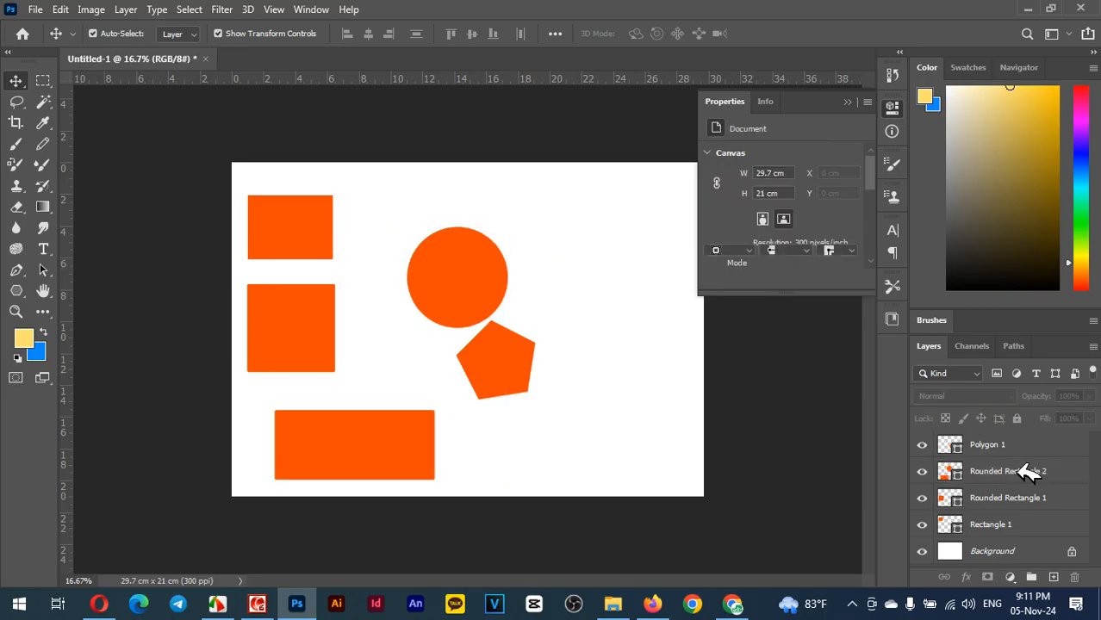
# Delete the Rounded Rectangle 2 layer, which holds the circle and the wide rounded rectangle.
pyautogui.rightClick(1026, 471)
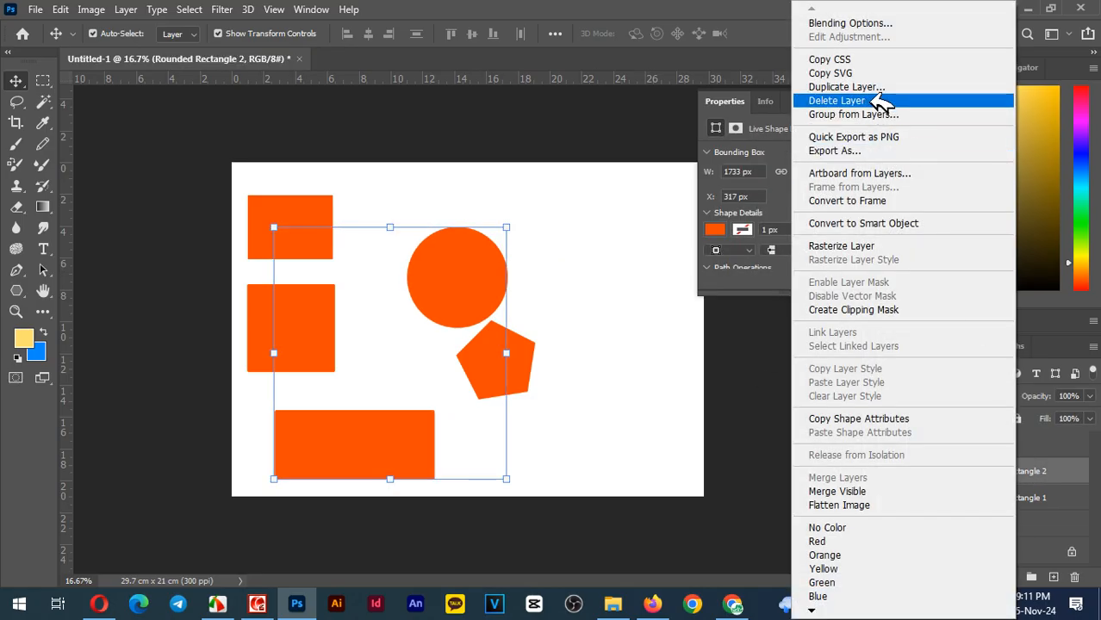
pyautogui.click(1085, 466)
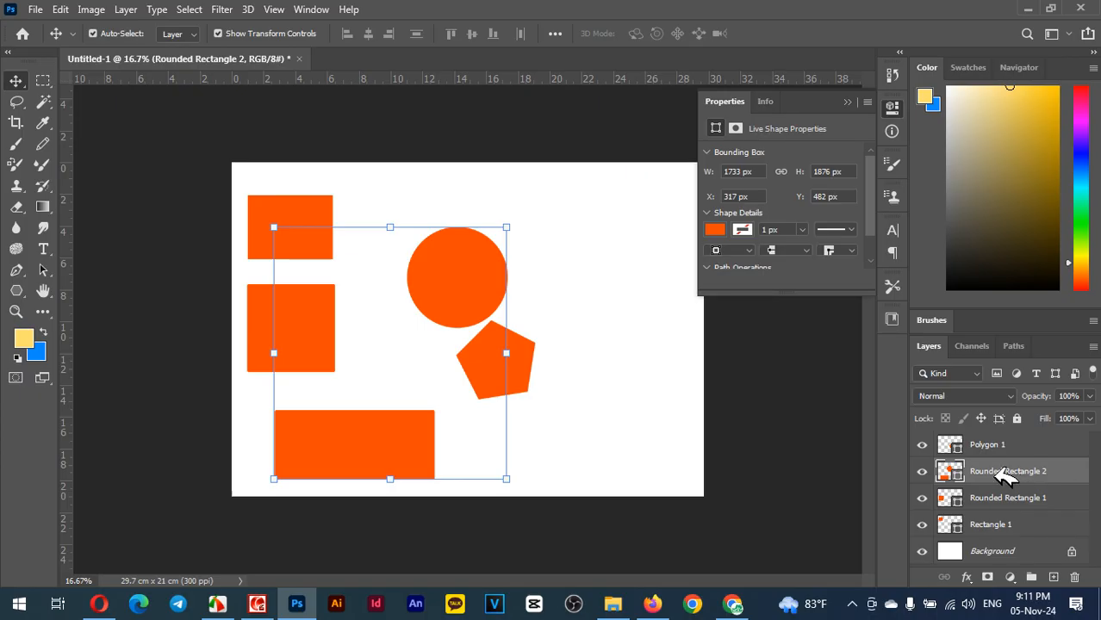
pyautogui.rightClick(1071, 468)
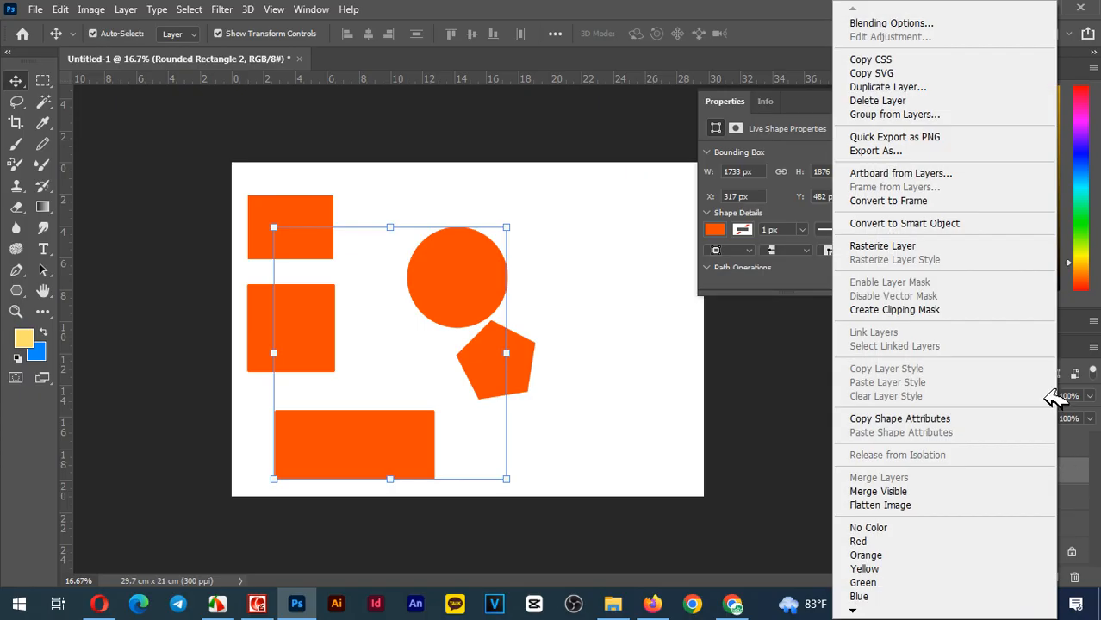
pyautogui.click(896, 101)
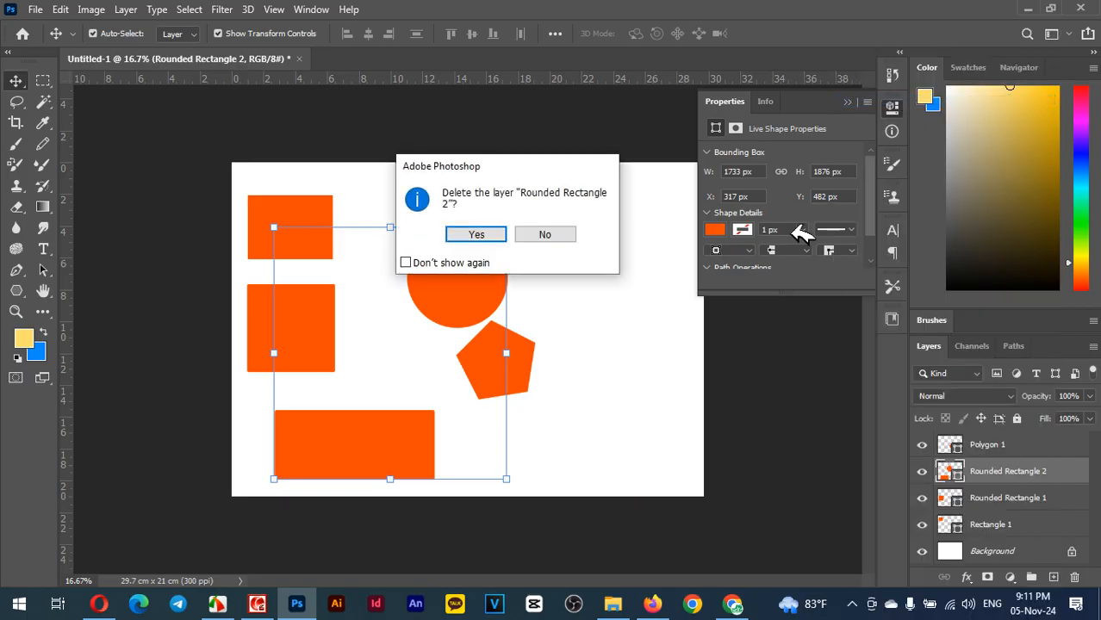
pyautogui.click(490, 236)
# Delete the Rounded Rectangle 1, Rectangle 1 and Polygon 1 layers, keeping only the Background.
pyautogui.moveTo(1017, 479); pyautogui.dragTo(1082, 577)
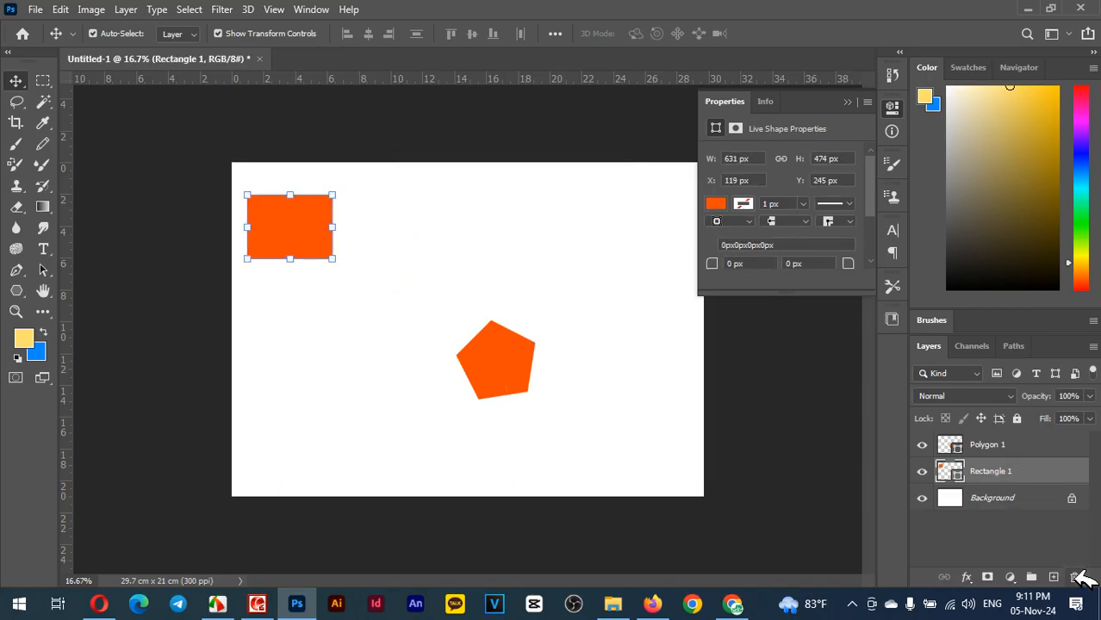
pyautogui.moveTo(1025, 470); pyautogui.dragTo(1074, 577)
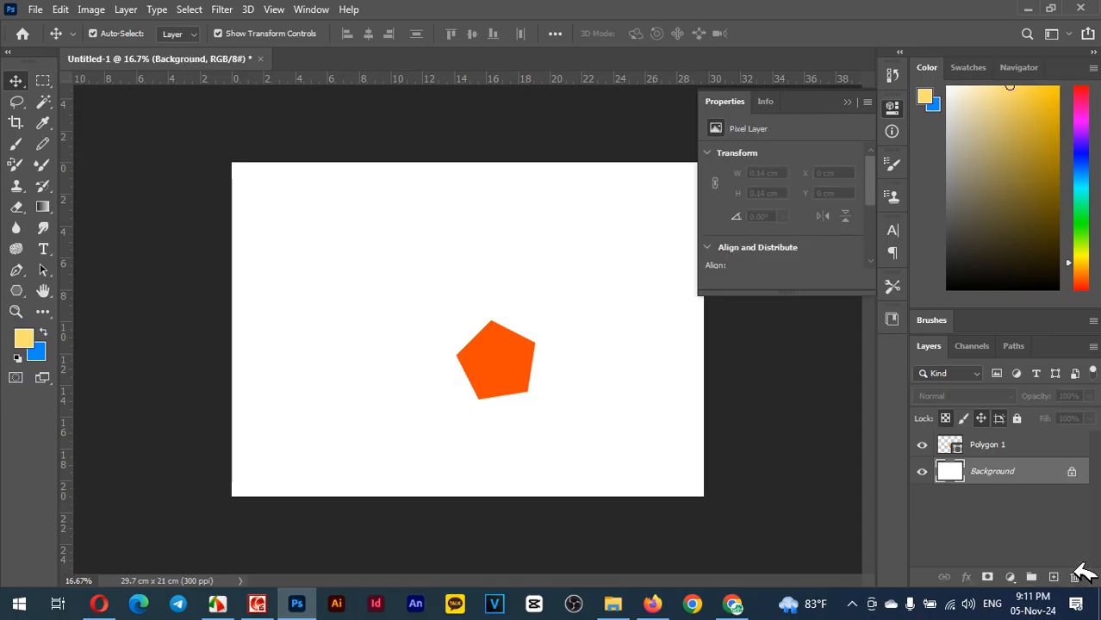
pyautogui.click(1049, 449)
pyautogui.moveTo(1049, 449); pyautogui.dragTo(1074, 577)
# Draw a yellow rectangle about 907 × 540 px in the canvas's upper-left area and add a dark navy Color Overlay at 100% opacity.
pyautogui.rightClick(15, 291)
pyautogui.click(86, 287)
pyautogui.moveTo(249, 192); pyautogui.dragTo(372, 265)
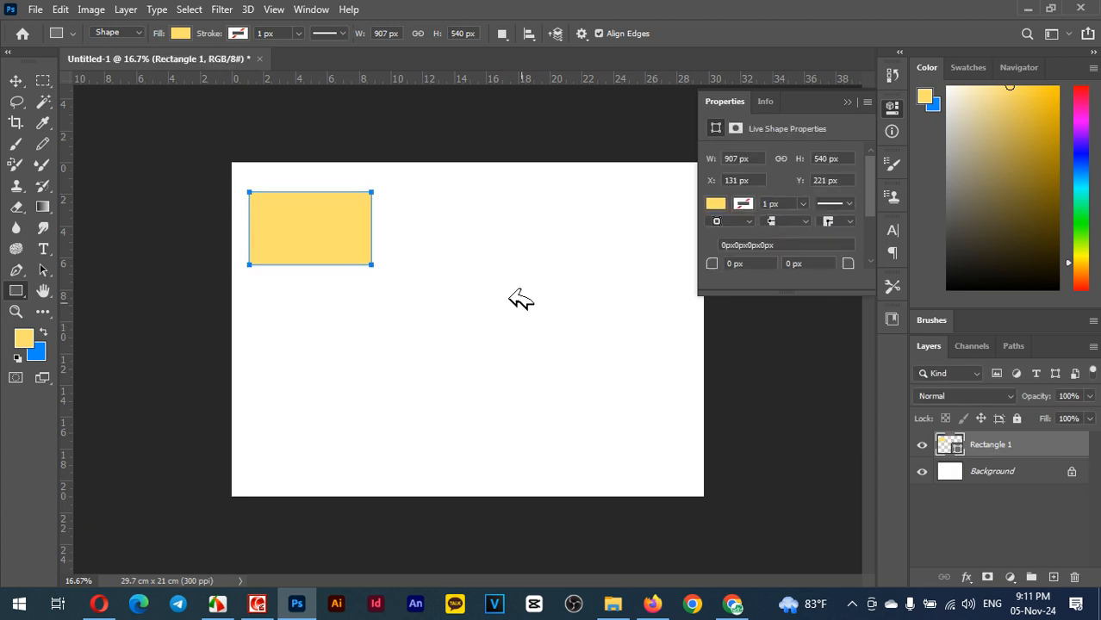
pyautogui.click(966, 577)
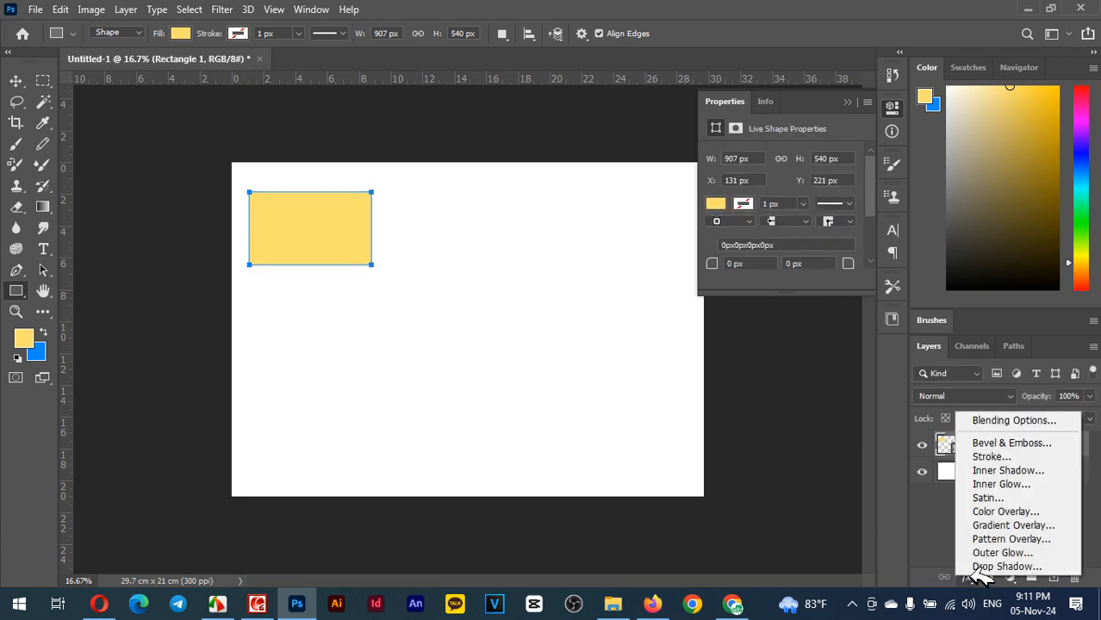
pyautogui.click(1000, 512)
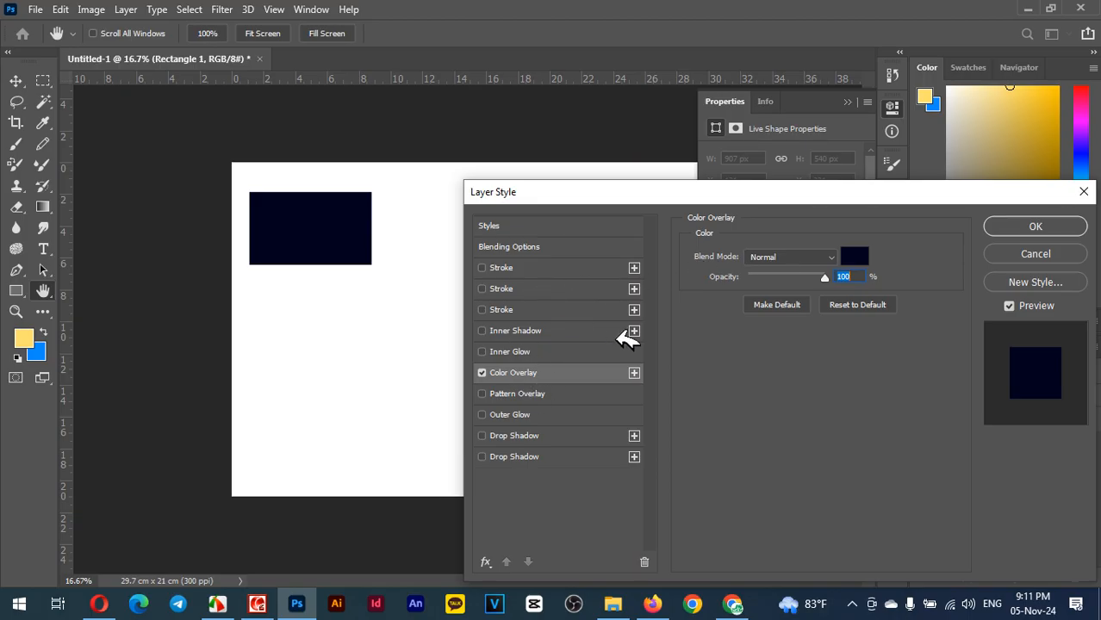
# Enable the lowest Stroke effect on the rectangle, colour it red and set its size to 40 px.
pyautogui.click(484, 309)
pyautogui.click(552, 309)
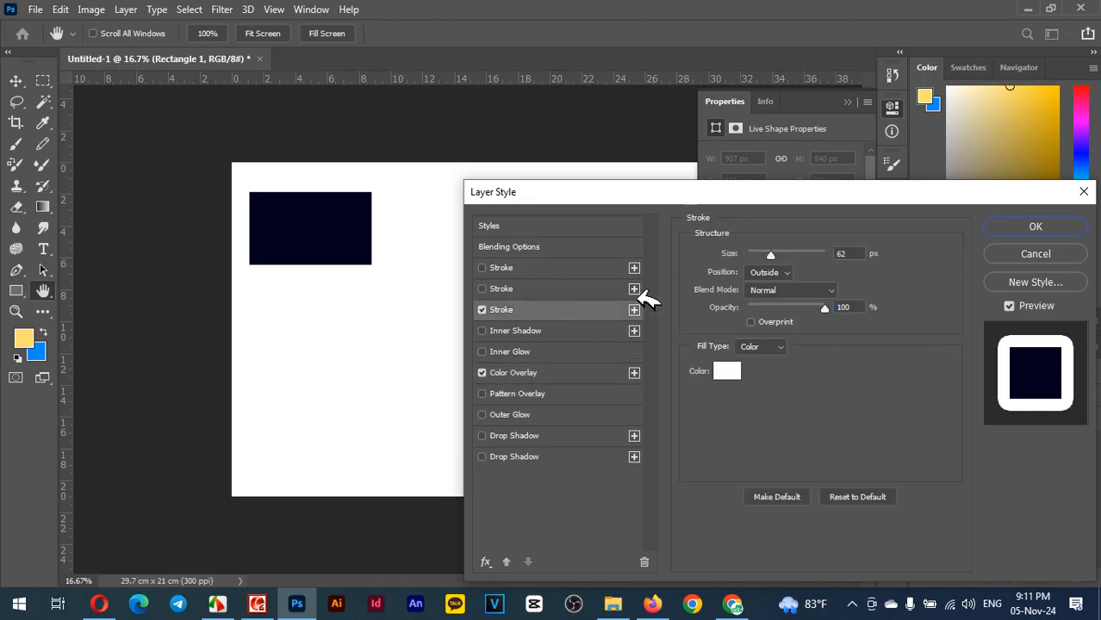
pyautogui.click(726, 370)
pyautogui.moveTo(689, 308); pyautogui.dragTo(887, 211)
pyautogui.click(941, 203)
pyautogui.moveTo(776, 250); pyautogui.dragTo(766, 256)
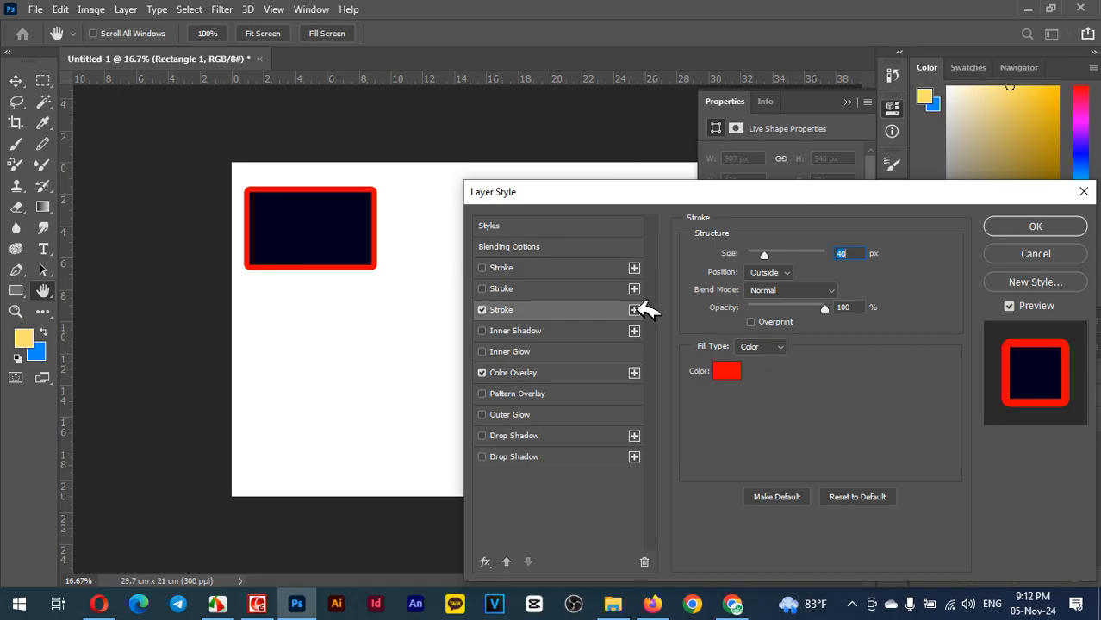
# Reset the red stroke's settings to their defaults and delete that Stroke effect from the layer style.
pyautogui.click(846, 496)
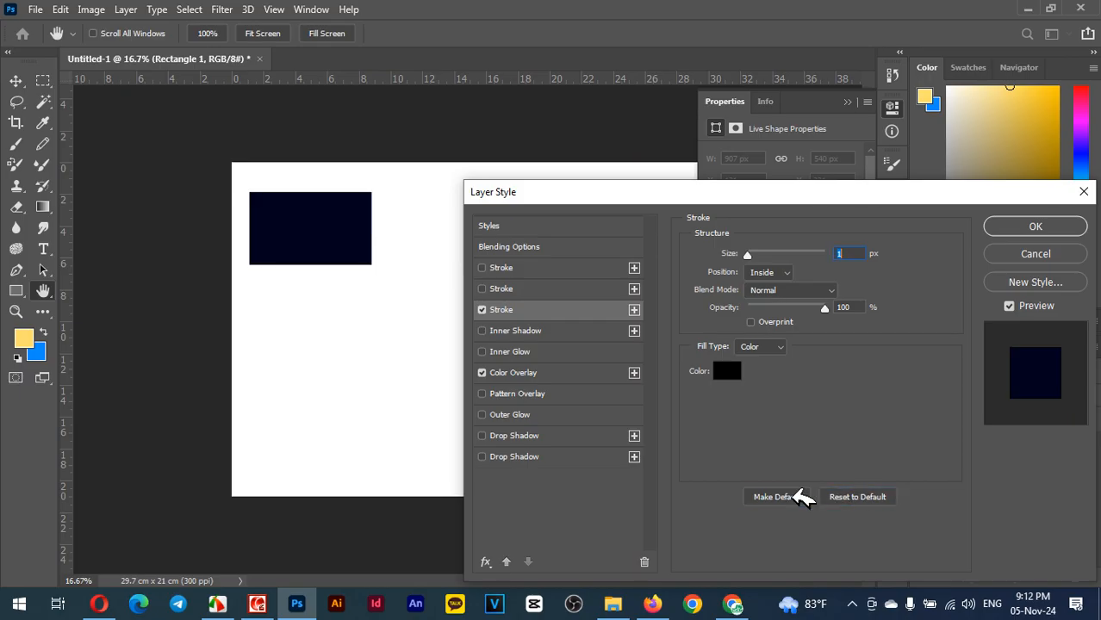
pyautogui.click(862, 497)
pyautogui.click(645, 562)
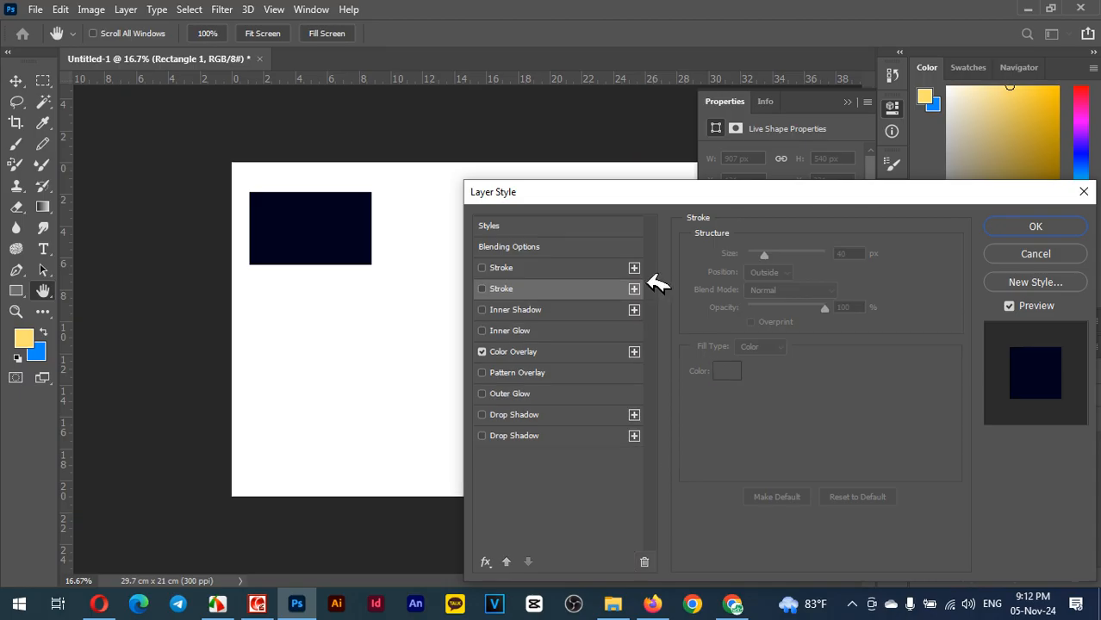
# Delete one more unused Stroke and the extra Drop Shadow from the effects list, then apply the layer style.
pyautogui.click(603, 268)
pyautogui.click(645, 561)
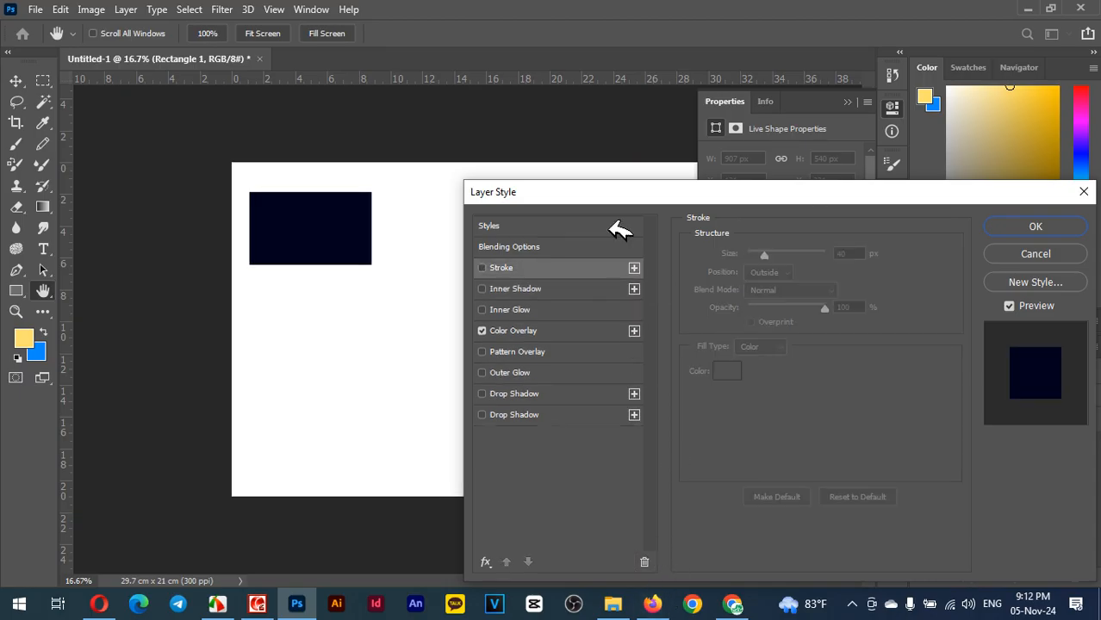
pyautogui.click(606, 416)
pyautogui.click(645, 562)
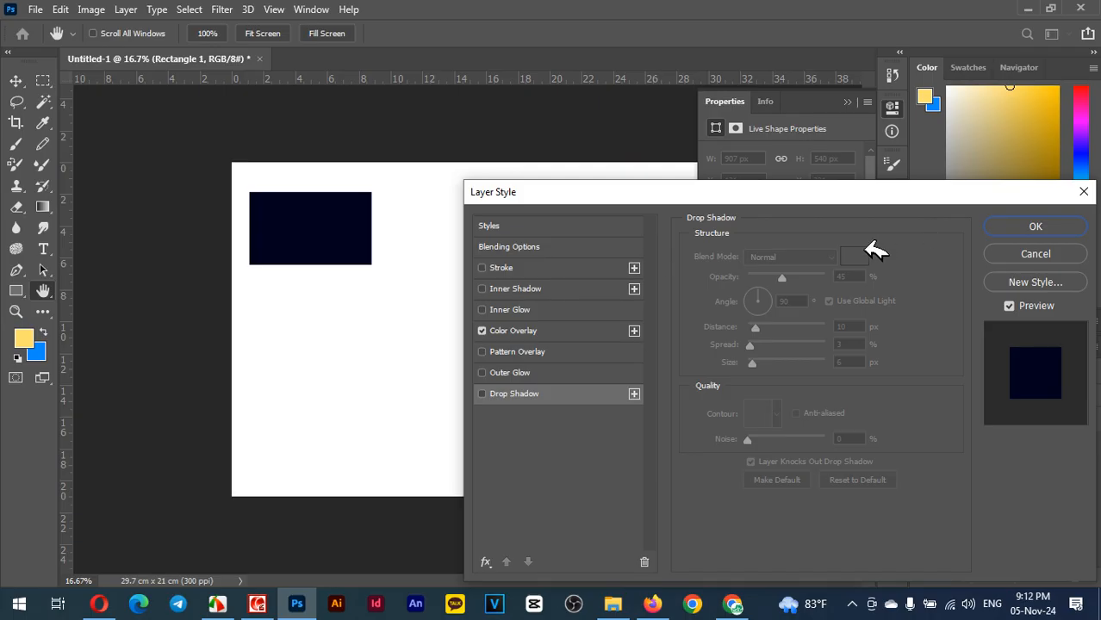
pyautogui.moveTo(800, 195); pyautogui.dragTo(746, 193)
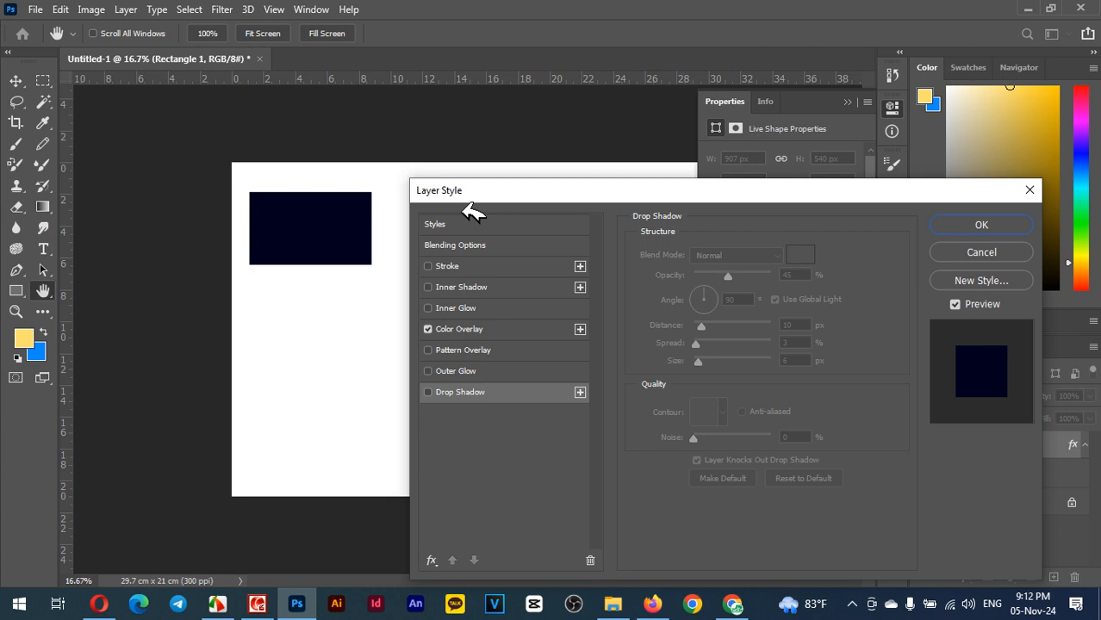
pyautogui.moveTo(464, 189); pyautogui.dragTo(458, 138)
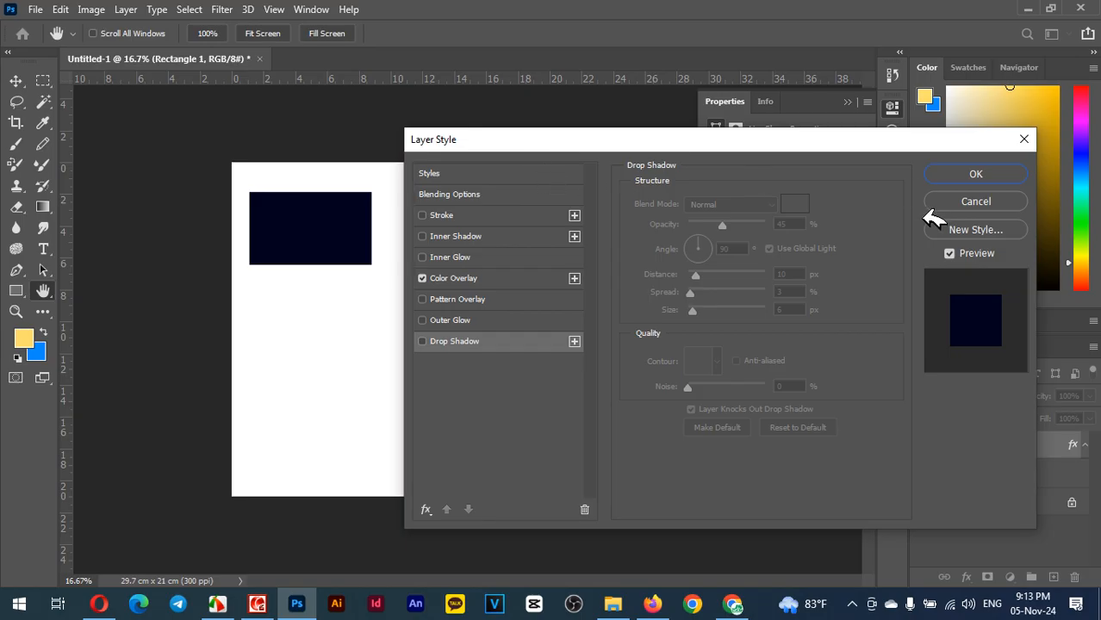
pyautogui.click(978, 175)
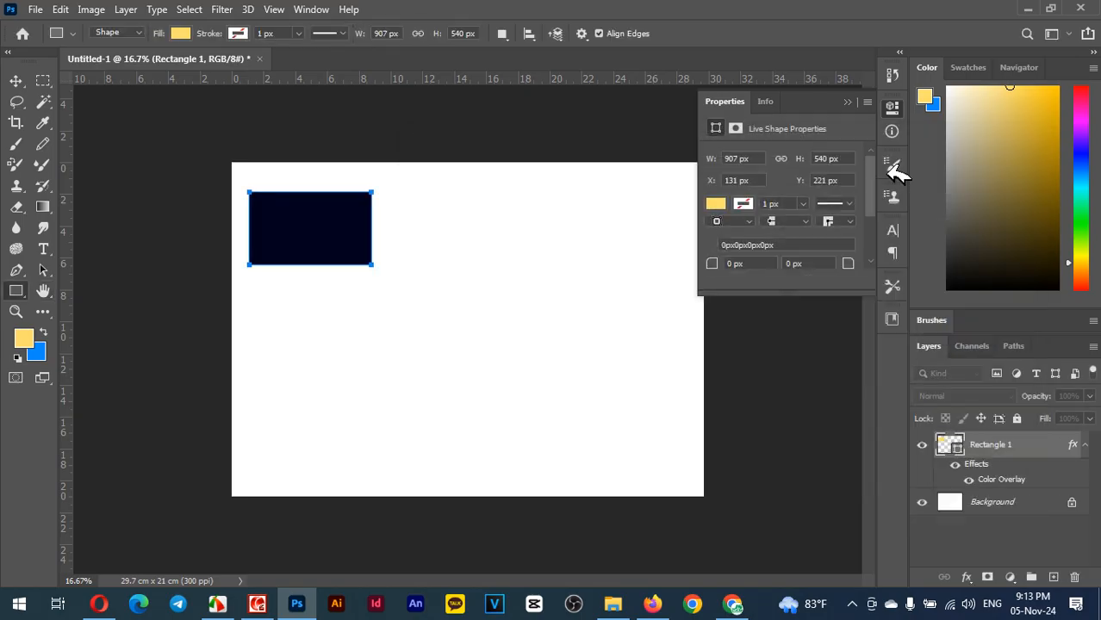
# Move the navy rectangle closer to the canvas's top edge, to about X 185 px, Y 155 px.
pyautogui.click(25, 77)
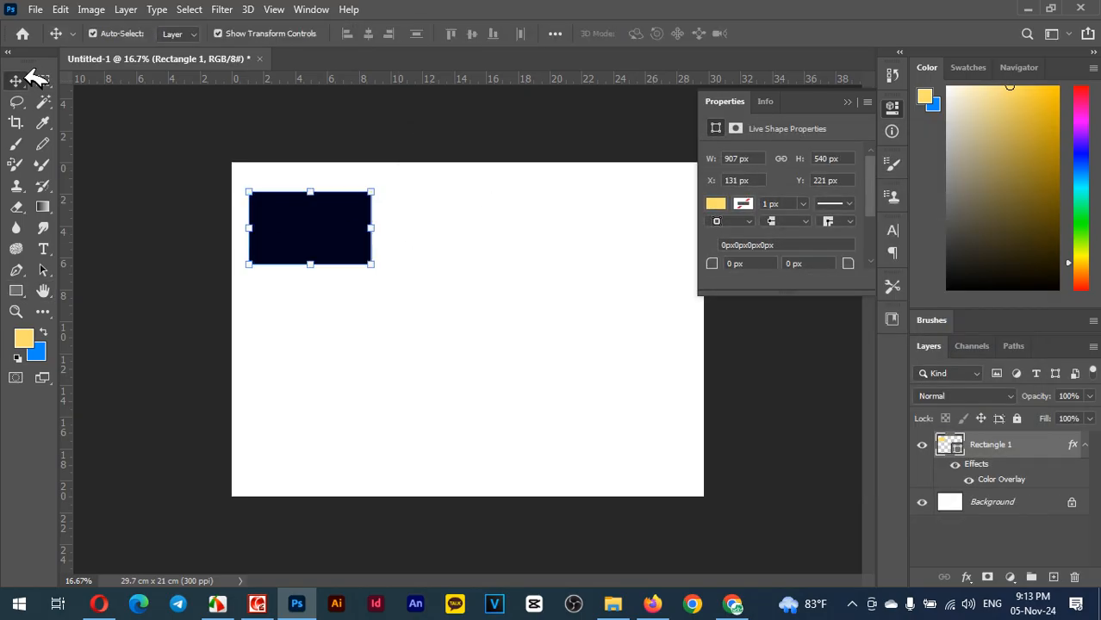
pyautogui.moveTo(333, 227)
pyautogui.mouseDown()
pyautogui.moveTo(327, 323)
pyautogui.moveTo(332, 239)
pyautogui.moveTo(338, 360)
pyautogui.moveTo(325, 236)
pyautogui.moveTo(347, 361)
pyautogui.moveTo(338, 251)
pyautogui.moveTo(355, 352)
pyautogui.moveTo(330, 220)
pyautogui.mouseUp()
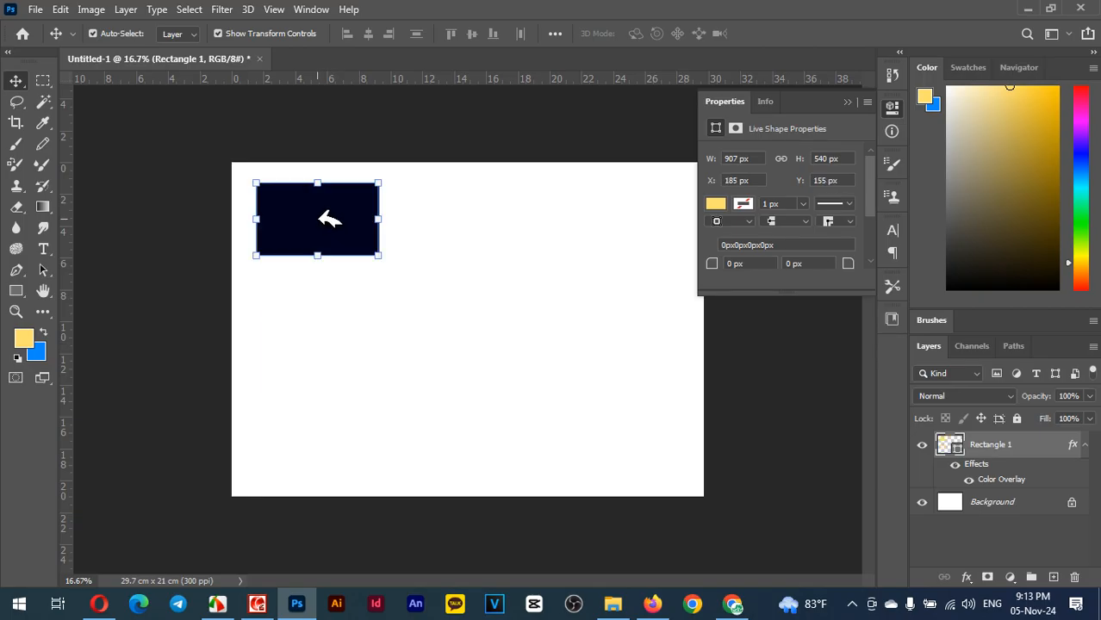
# Draw a custom tree shape about 685 × 606 px below the navy rectangle and move it slightly up.
pyautogui.click(17, 291)
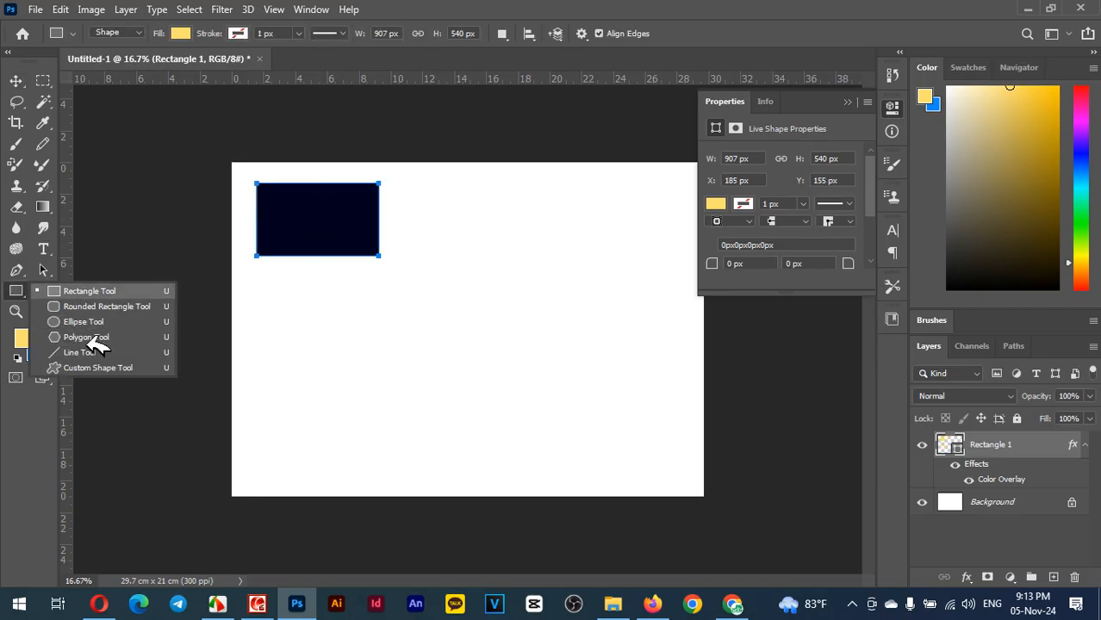
pyautogui.click(122, 365)
pyautogui.moveTo(258, 290)
pyautogui.mouseDown()
pyautogui.moveTo(359, 372)
pyautogui.moveTo(346, 366)
pyautogui.mouseUp()
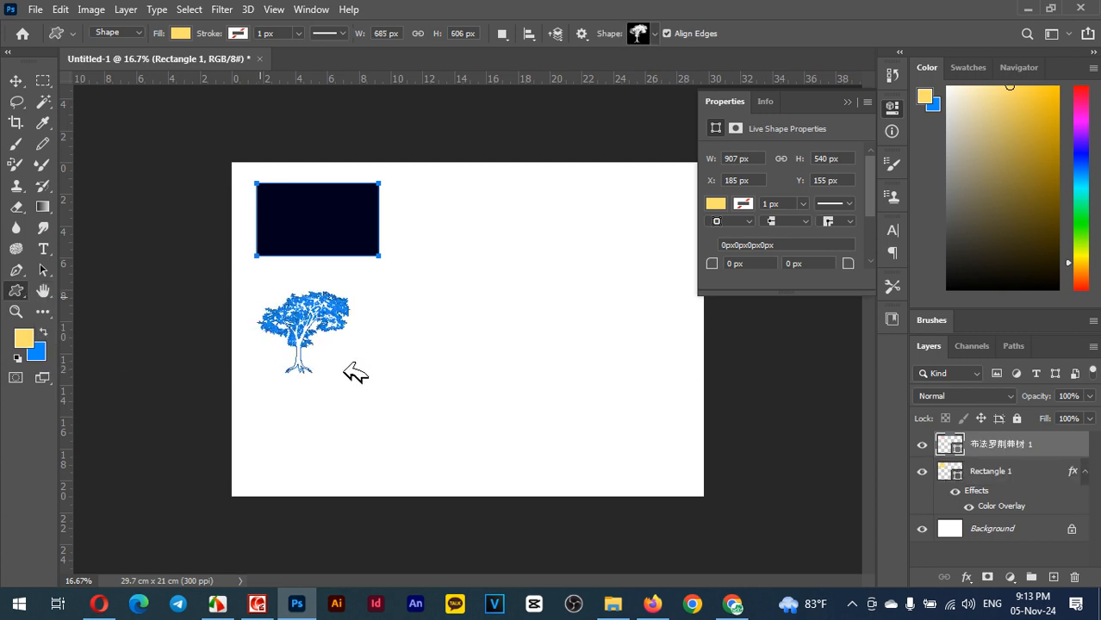
pyautogui.click(17, 80)
pyautogui.click(503, 329)
pyautogui.moveTo(337, 319)
pyautogui.mouseDown()
pyautogui.moveTo(369, 364)
pyautogui.moveTo(333, 310)
pyautogui.mouseUp()
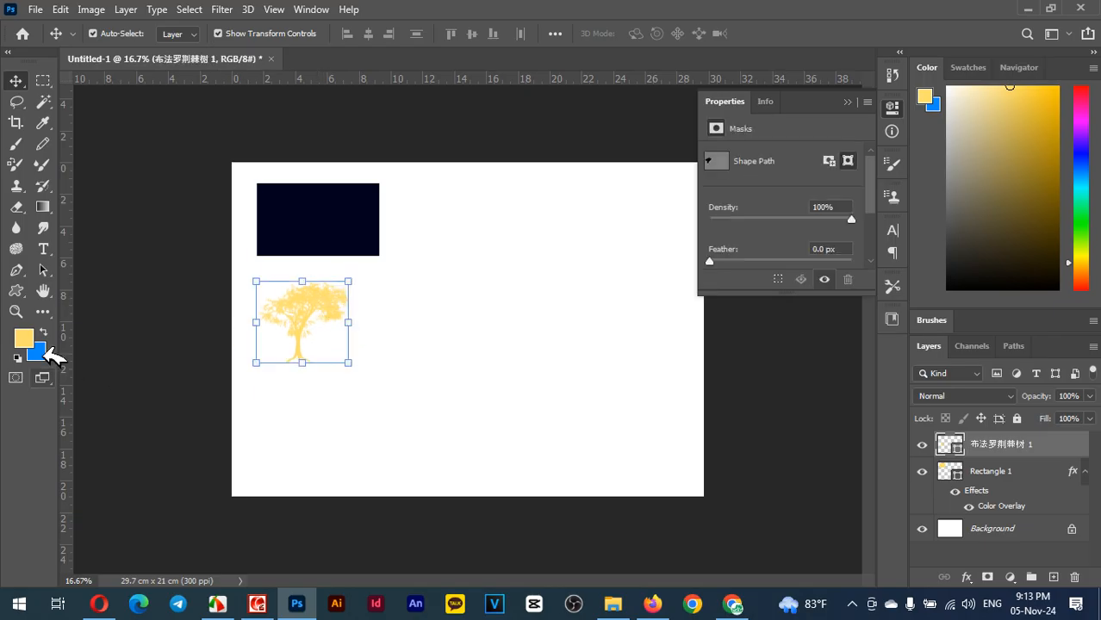
# Draw the fox custom shape from the Wild Animals set, about 564 × 762 px, to the right of the tree.
pyautogui.click(20, 291)
pyautogui.rightClick(31, 293)
pyautogui.click(99, 368)
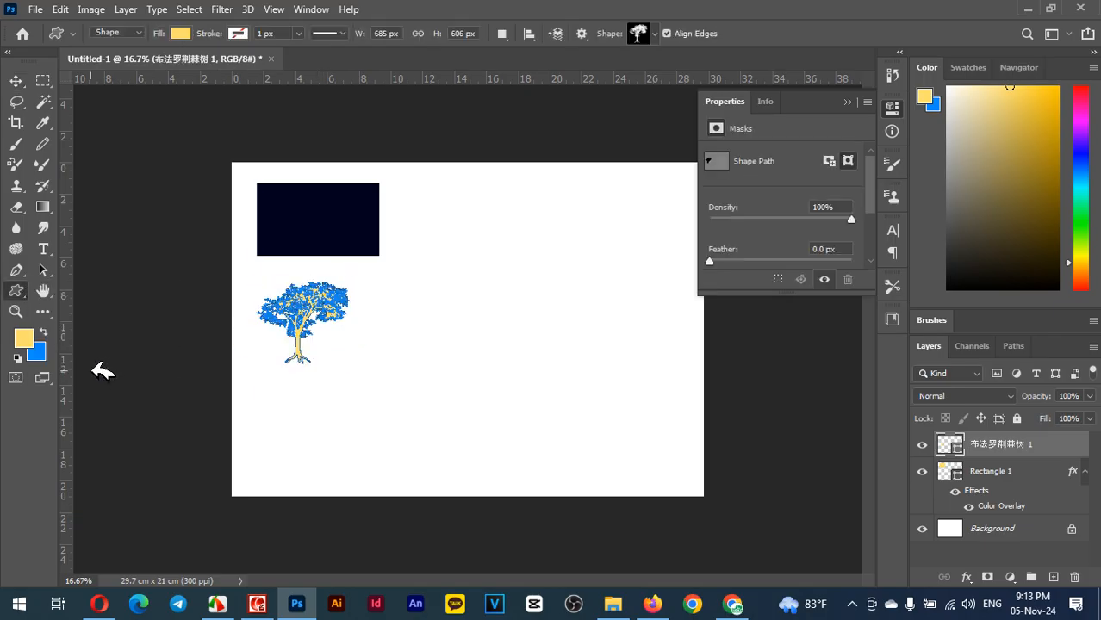
pyautogui.click(654, 34)
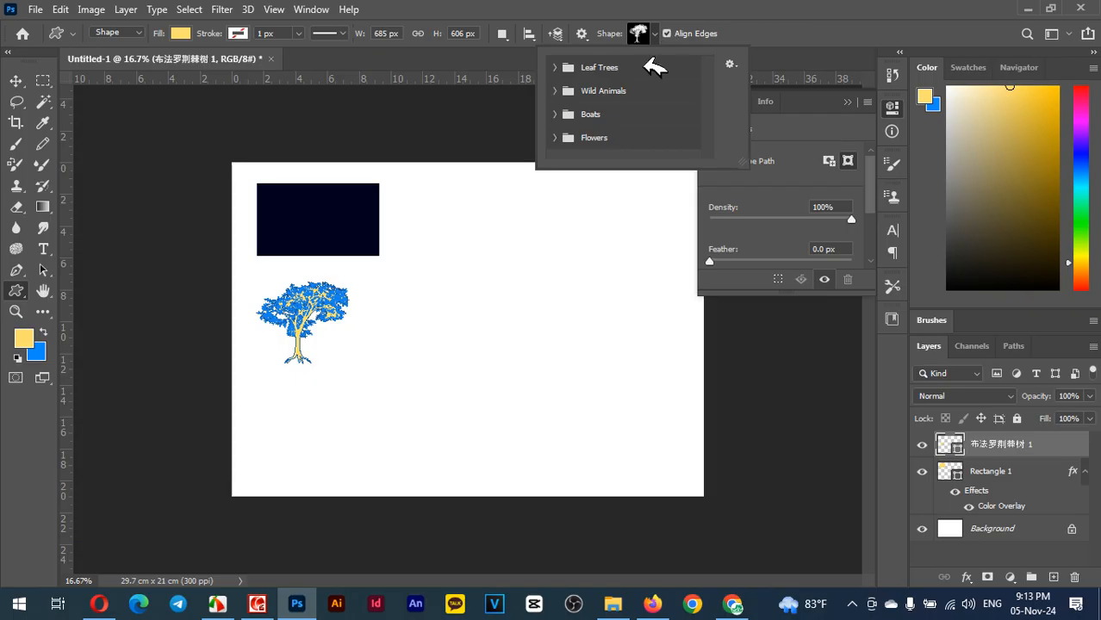
pyautogui.click(556, 91)
pyautogui.click(679, 113)
pyautogui.moveTo(465, 252); pyautogui.dragTo(542, 358)
# Draw the kangaroo custom shape from the Wild Animals set, about 541 × 522 px, below and between the tree and fox.
pyautogui.click(664, 36)
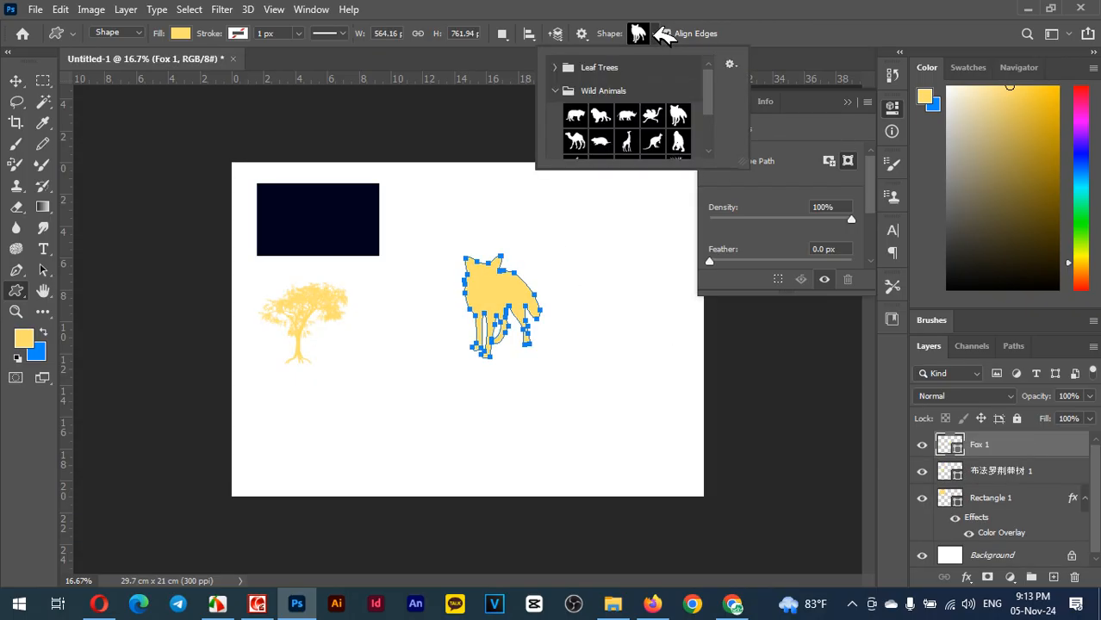
pyautogui.click(652, 140)
pyautogui.moveTo(353, 376); pyautogui.dragTo(431, 449)
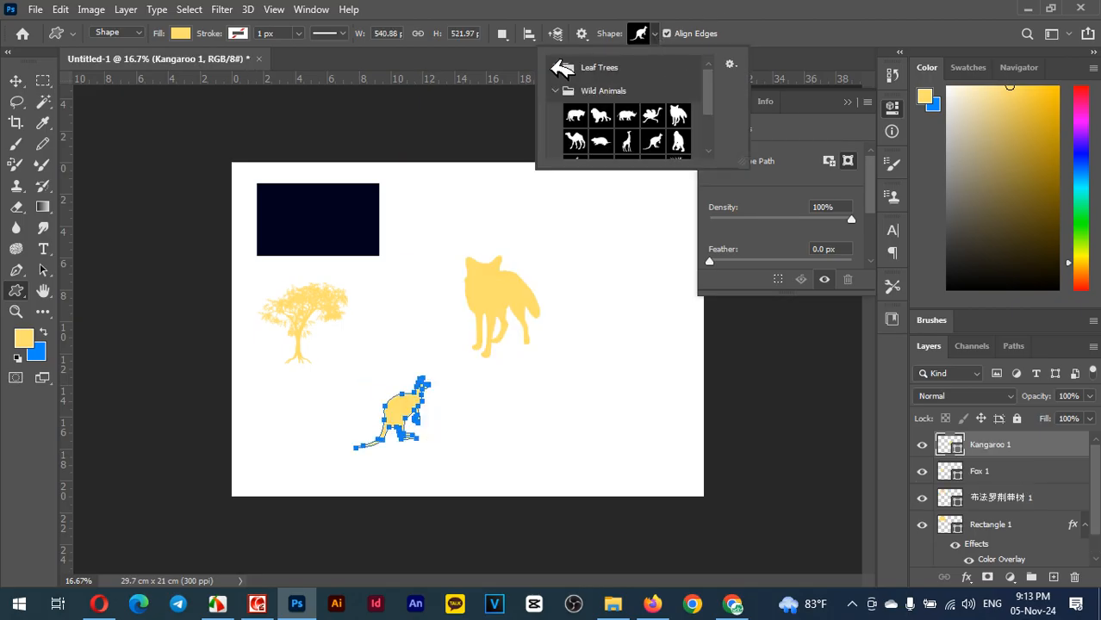
# Draw the two-masted schooner shape from the Boats set, about 888 × 624 px, and move it up beneath the fox.
pyautogui.moveTo(709, 78); pyautogui.dragTo(726, 152)
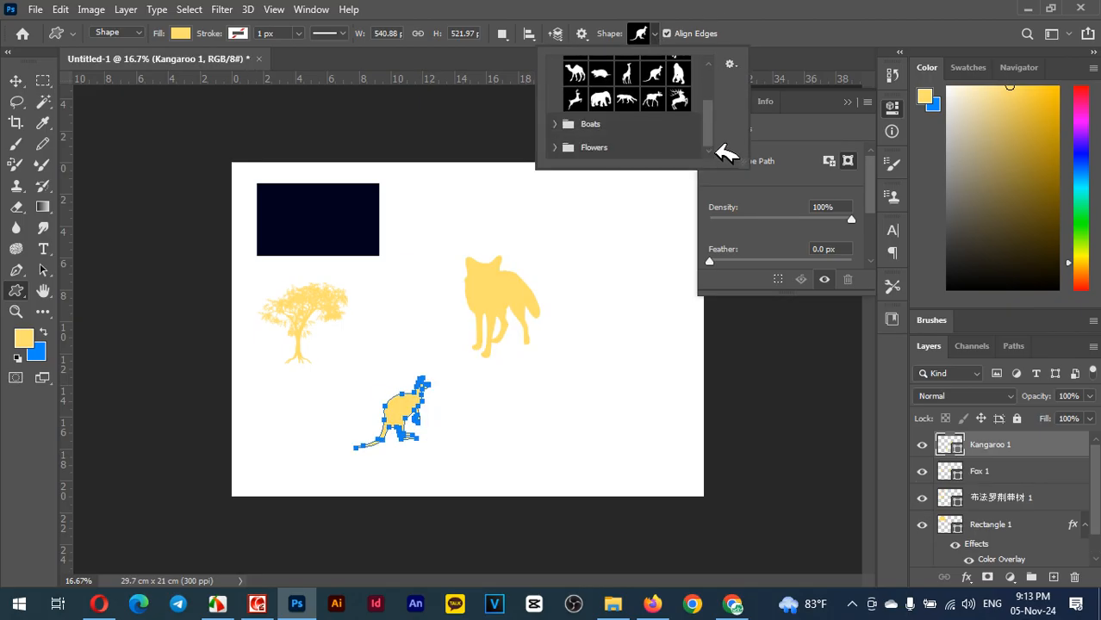
pyautogui.click(557, 123)
pyautogui.scroll(-3, 689, 136)
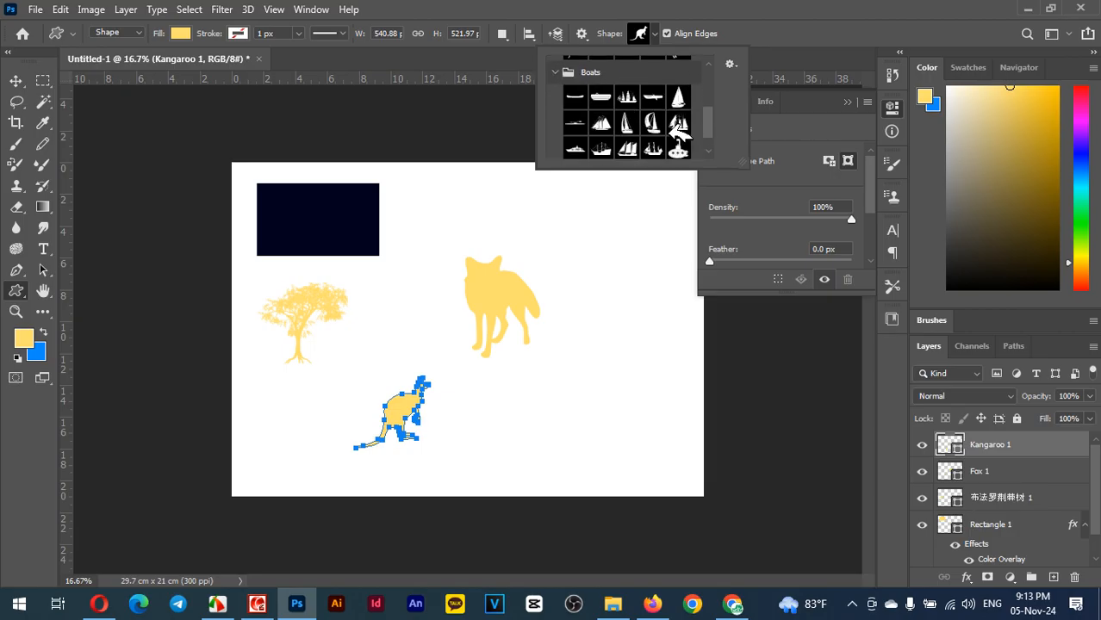
pyautogui.click(603, 123)
pyautogui.click(519, 395)
pyautogui.moveTo(507, 390); pyautogui.dragTo(651, 474)
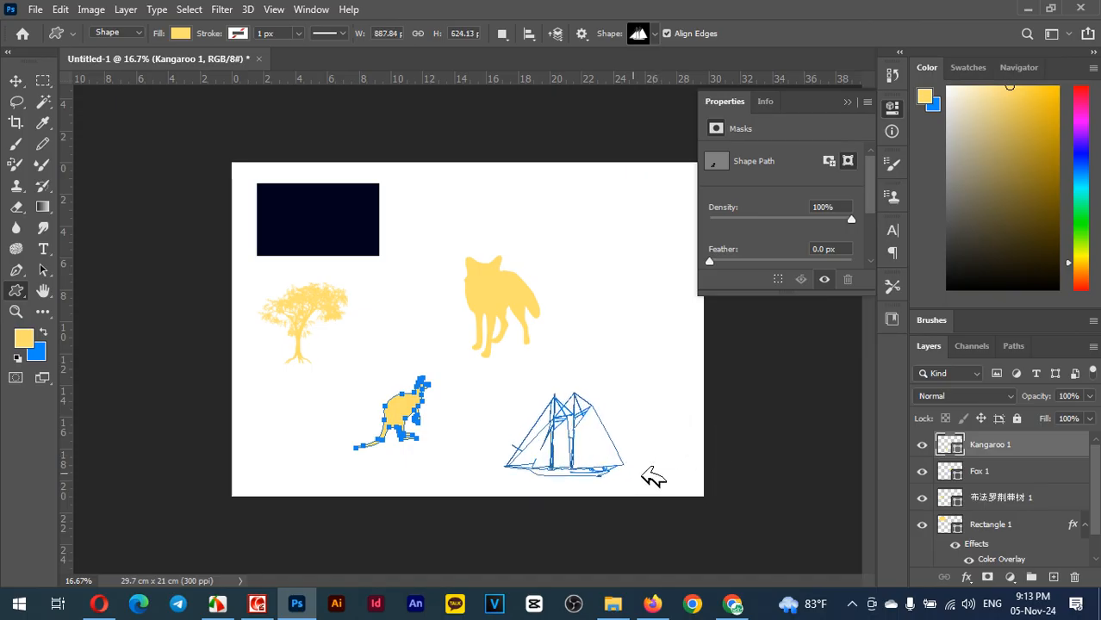
pyautogui.click(19, 81)
pyautogui.moveTo(603, 417); pyautogui.dragTo(642, 376)
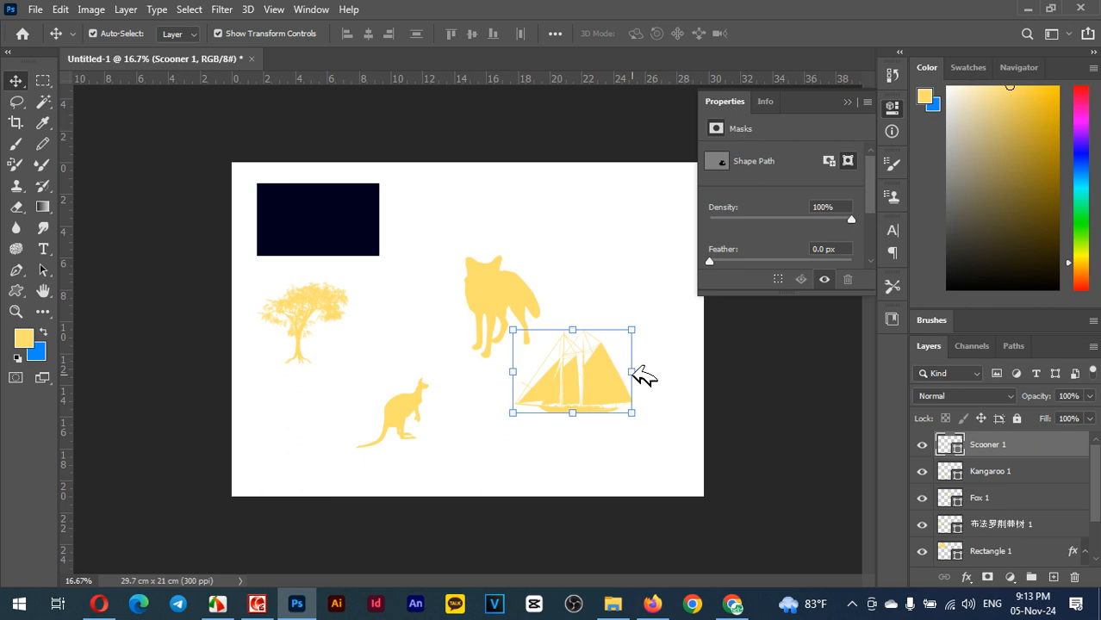
# Apply a blue (0018ff) Color Overlay to the schooner layer.
pyautogui.click(967, 577)
pyautogui.click(986, 514)
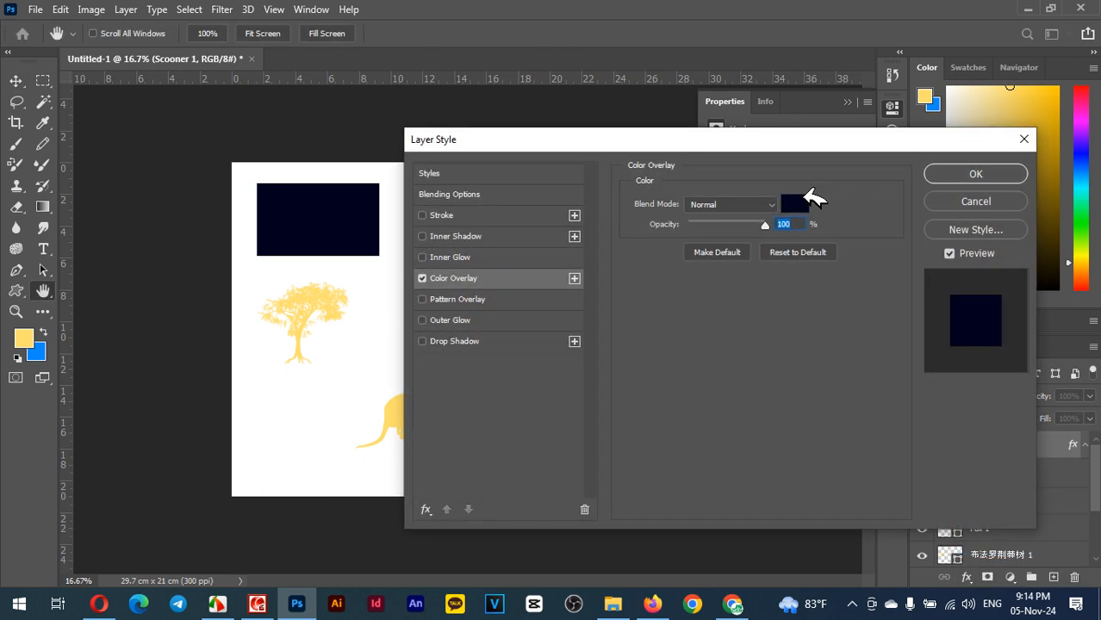
pyautogui.click(795, 203)
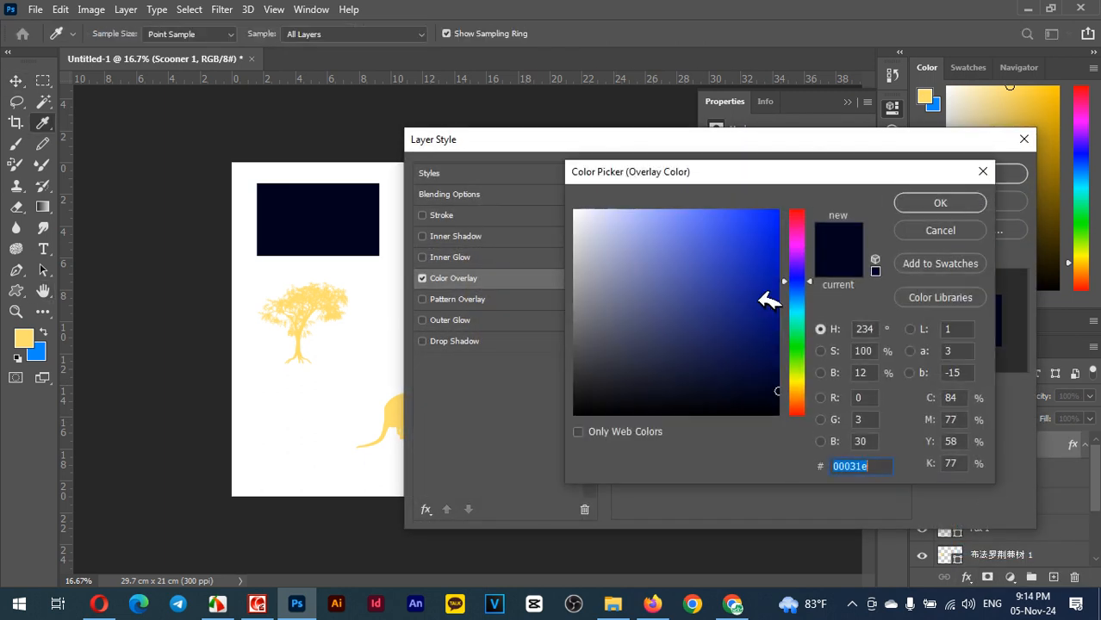
pyautogui.moveTo(776, 294); pyautogui.dragTo(778, 215)
pyautogui.click(963, 203)
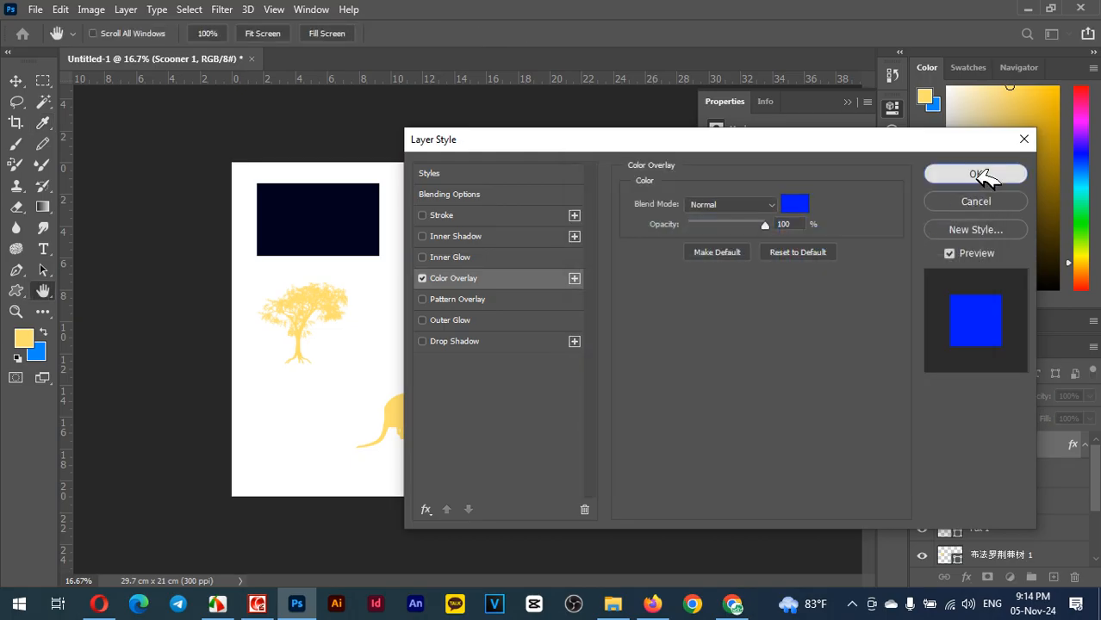
pyautogui.click(980, 173)
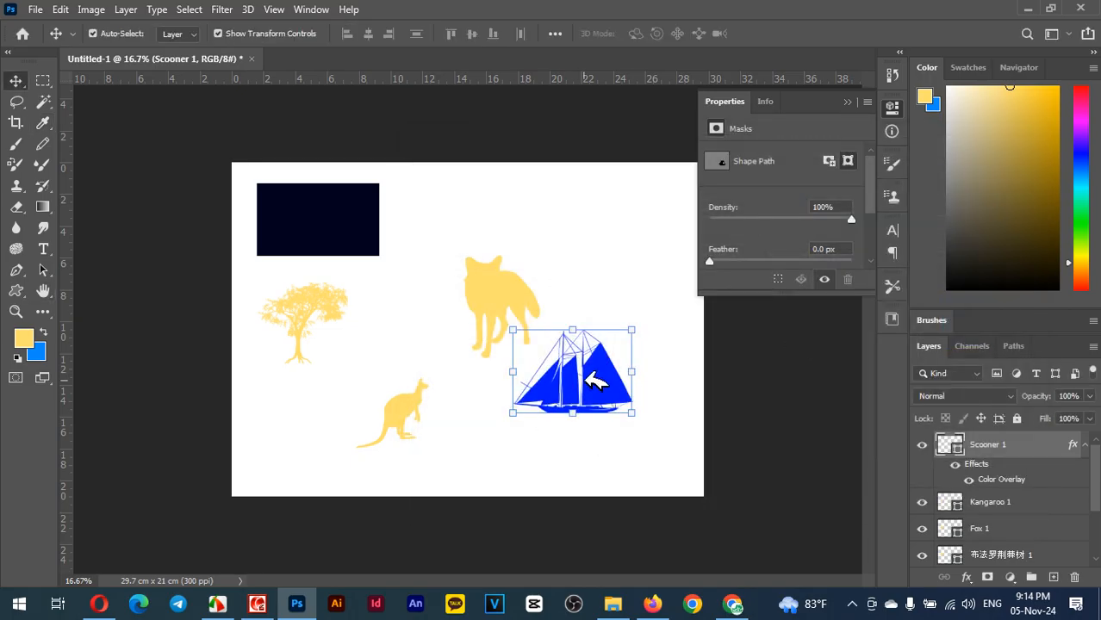
# Move the fox slightly up toward the rectangle and apply a bright red Color Overlay to its layer.
pyautogui.click(508, 293)
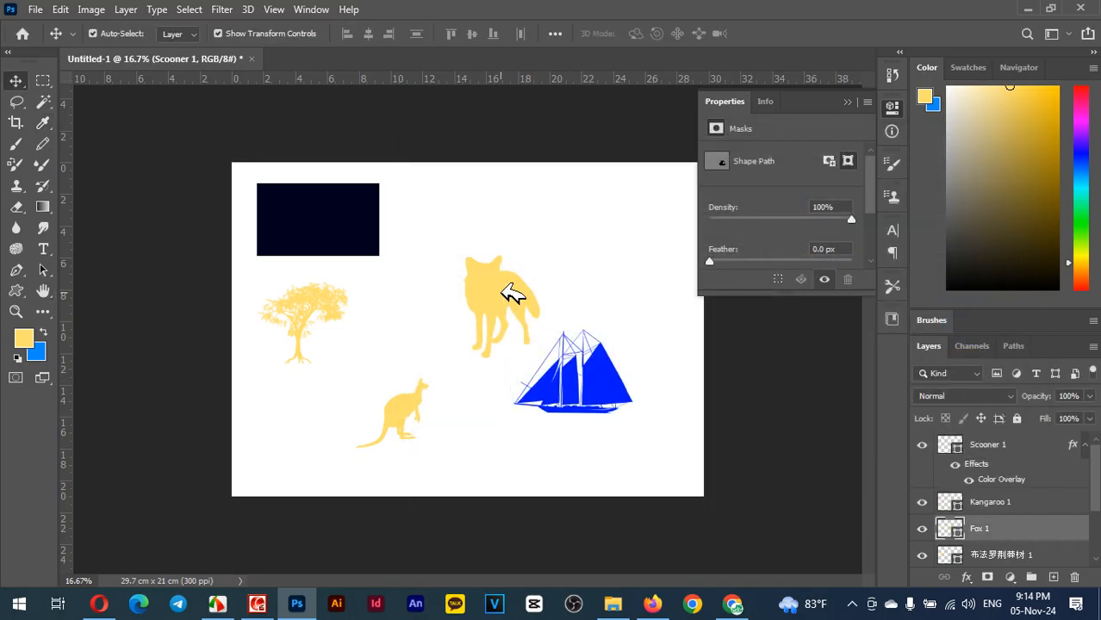
pyautogui.click(967, 577)
pyautogui.click(1014, 516)
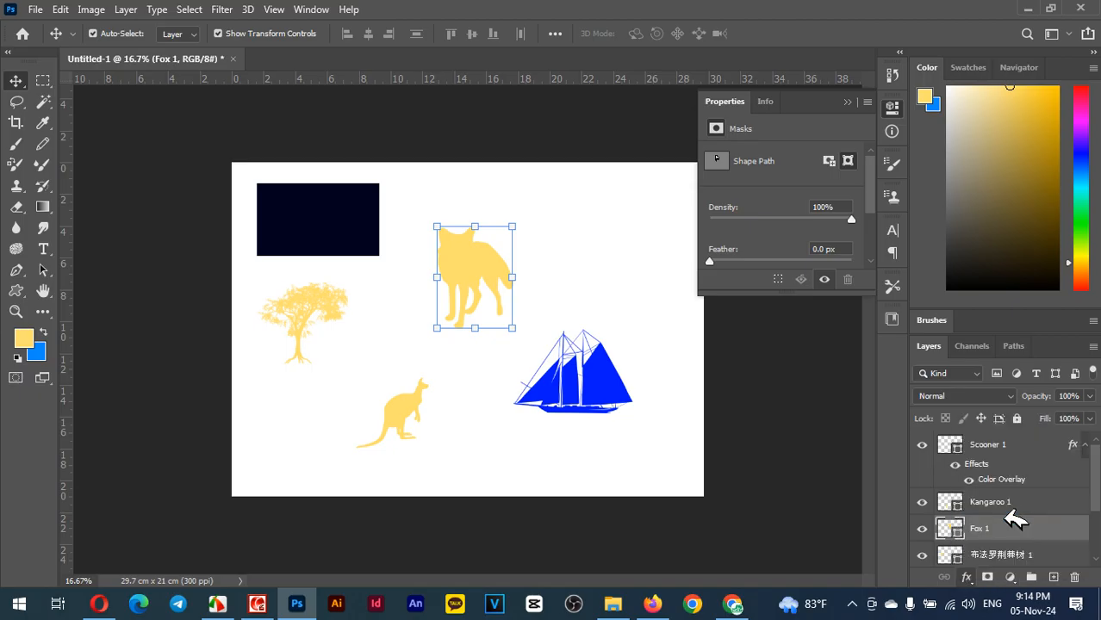
pyautogui.click(788, 205)
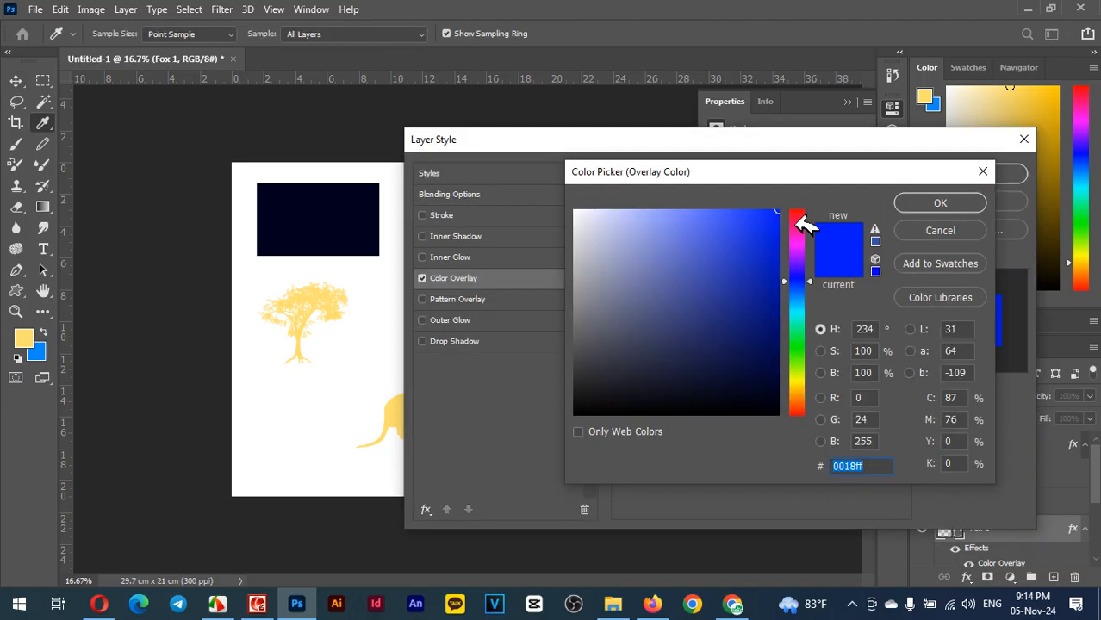
pyautogui.moveTo(801, 222); pyautogui.dragTo(797, 213)
pyautogui.click(940, 202)
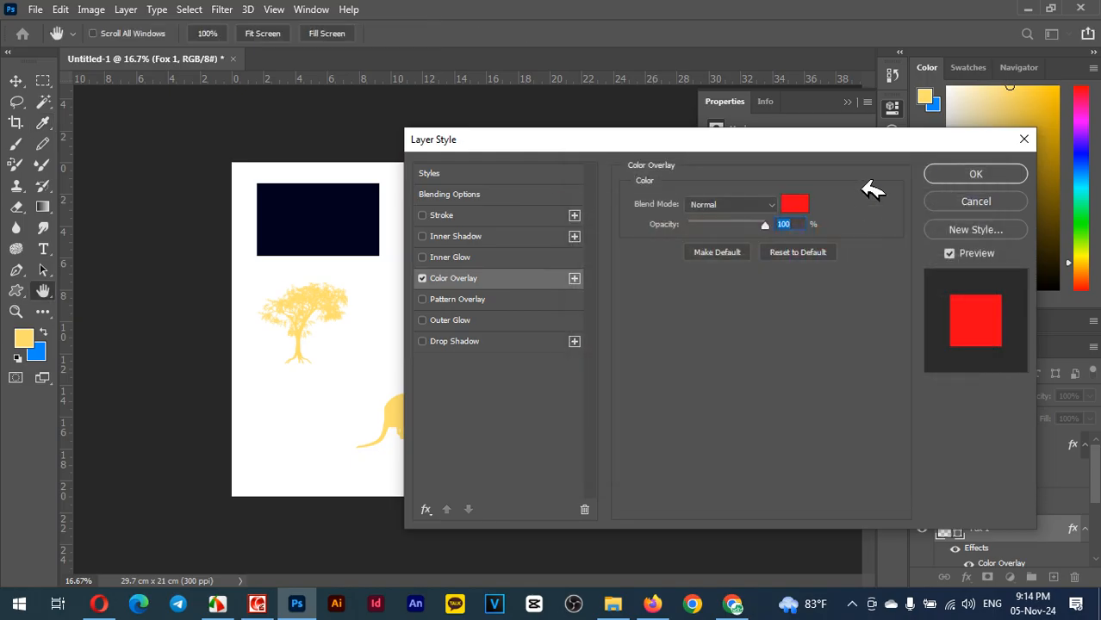
pyautogui.click(978, 173)
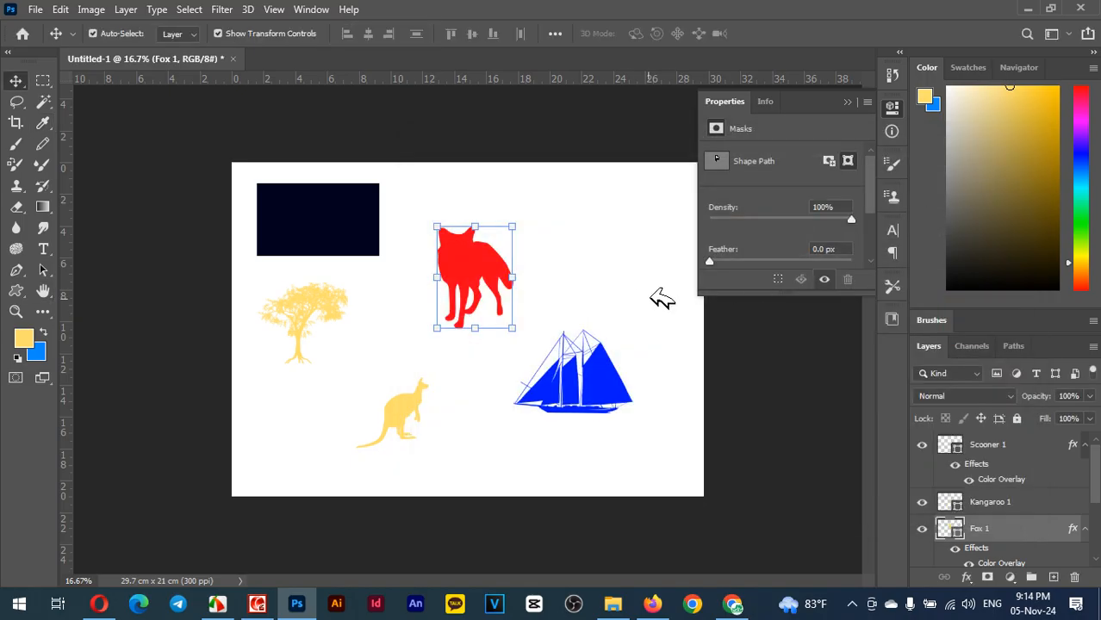
# Add the text "Animal" in red near the canvas's upper edge, to the right of the fox.
pyautogui.click(623, 295)
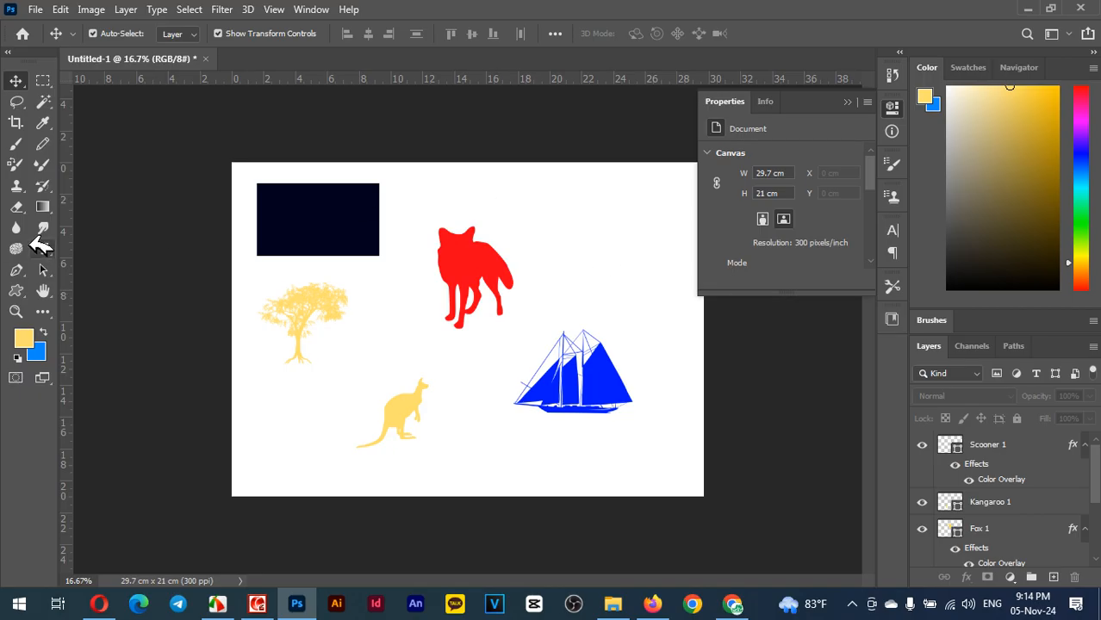
pyautogui.click(514, 227)
pyautogui.write('raphic')
pyautogui.hotkey('ctrl', 'a')
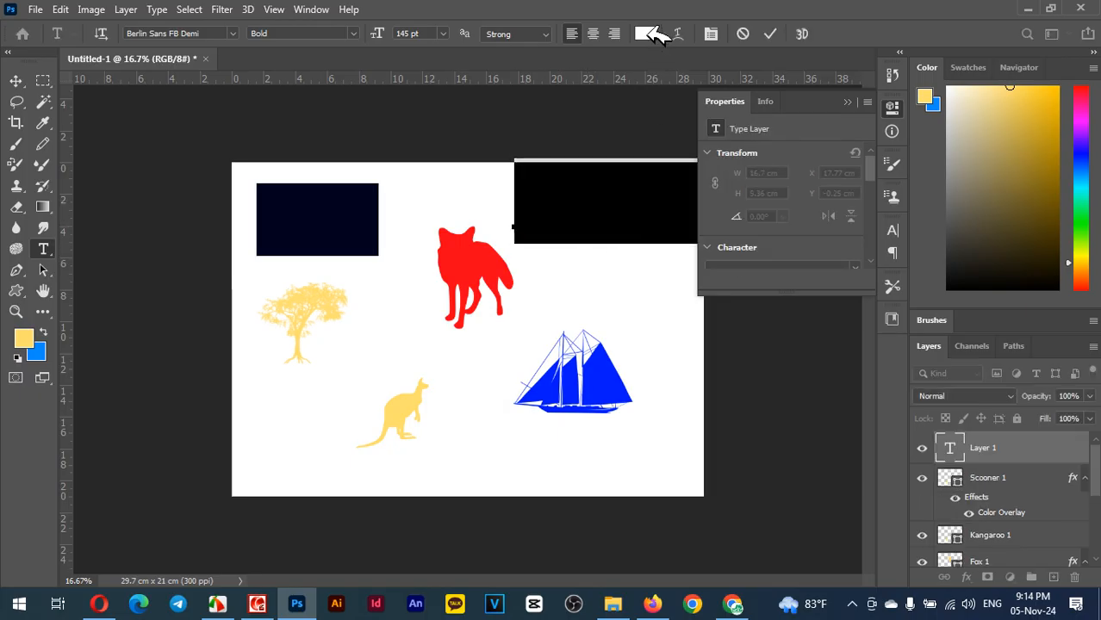
pyautogui.click(646, 33)
pyautogui.write('ff0000')
pyautogui.click(928, 200)
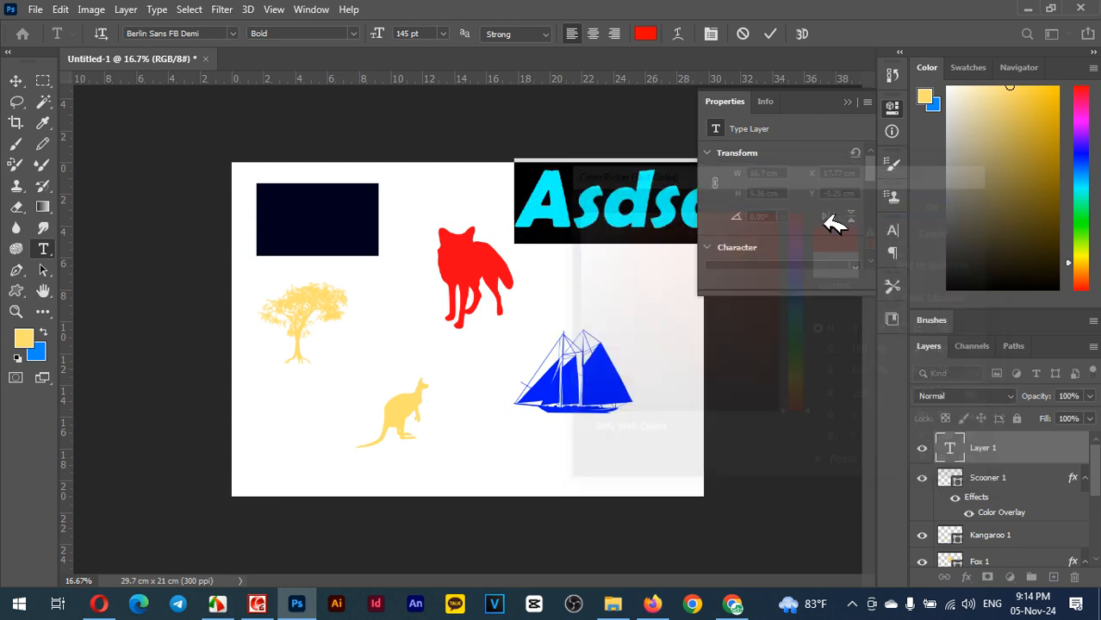
pyautogui.write('A')
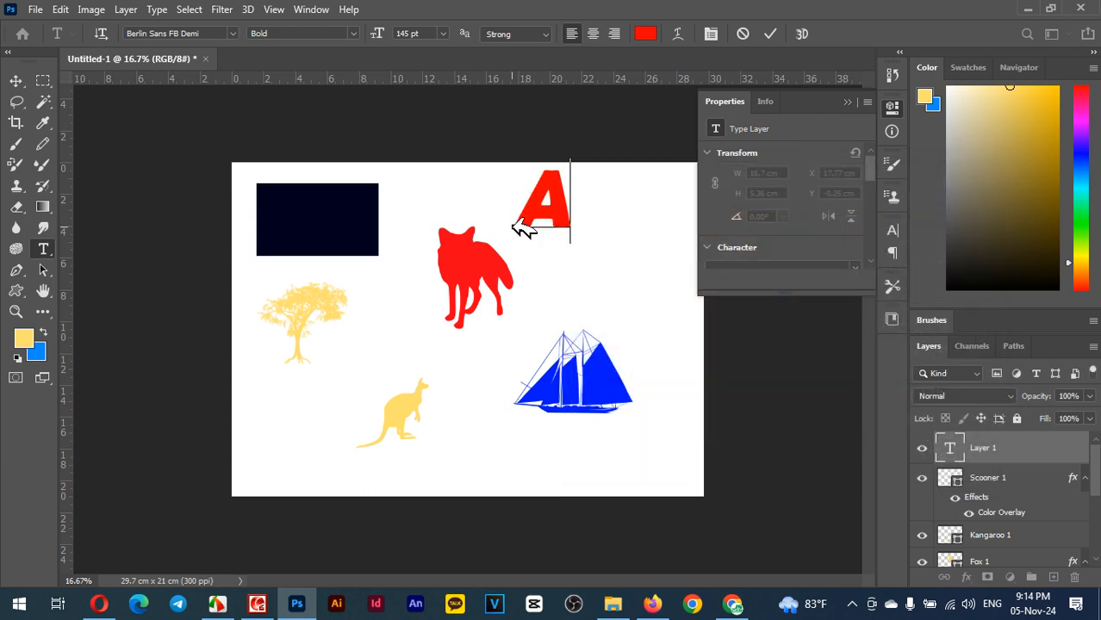
pyautogui.write('nimal')
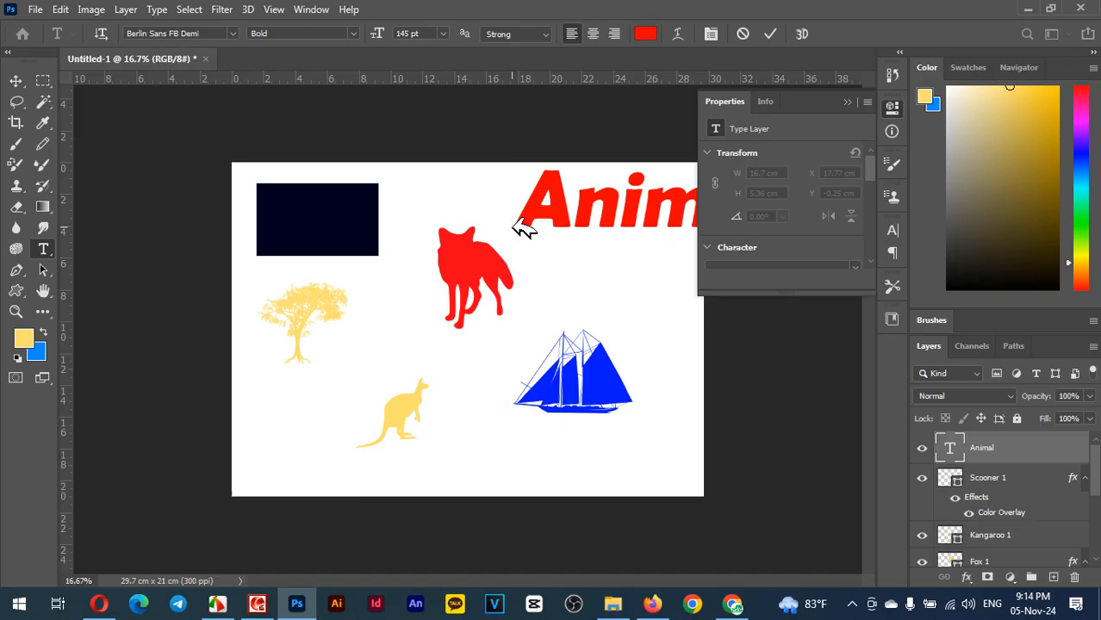
pyautogui.hotkey('ctrl', 'Return')
# Move the "Animal" text below the schooner and scale it down proportionally to about 82%.
pyautogui.click(17, 80)
pyautogui.moveTo(667, 220); pyautogui.dragTo(555, 470)
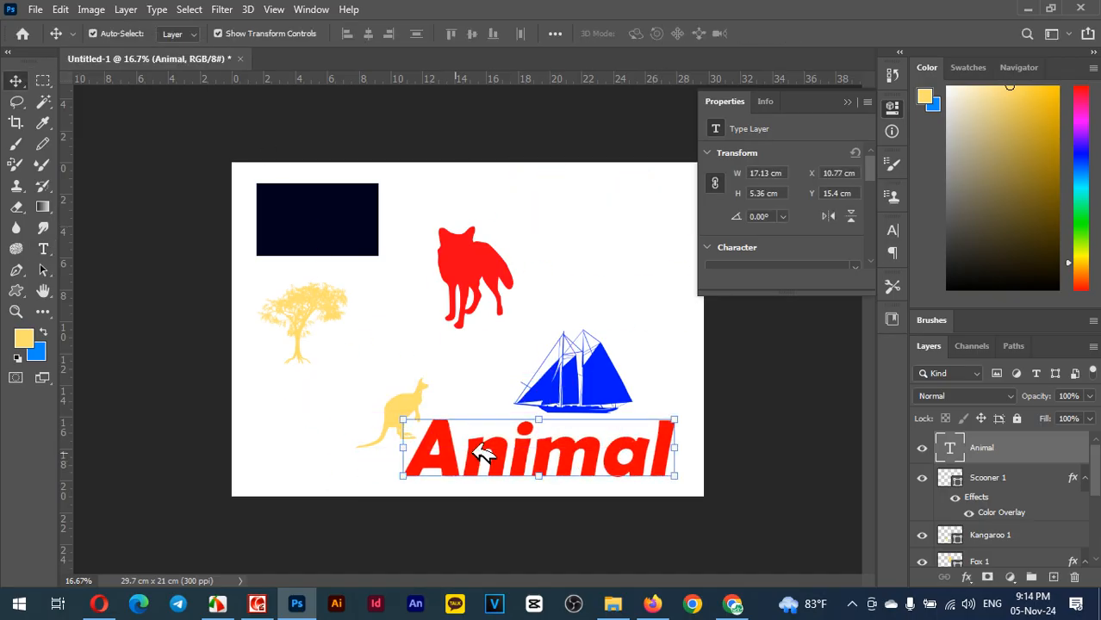
pyautogui.moveTo(405, 413); pyautogui.dragTo(409, 408)
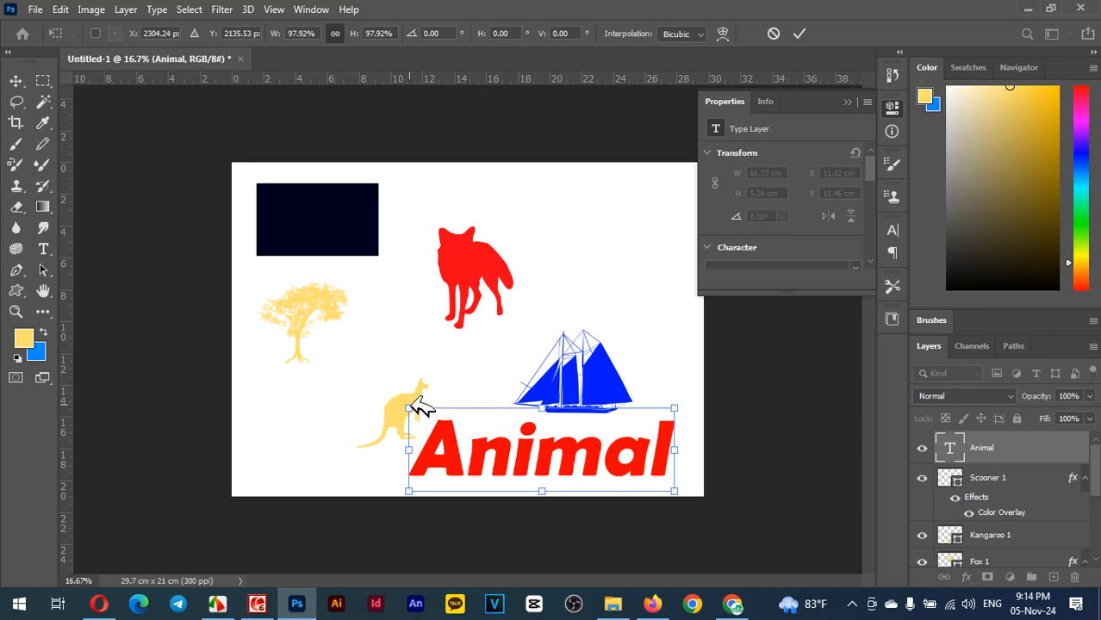
pyautogui.moveTo(414, 408); pyautogui.dragTo(466, 398)
pyautogui.hotkey('alt', 'shift')
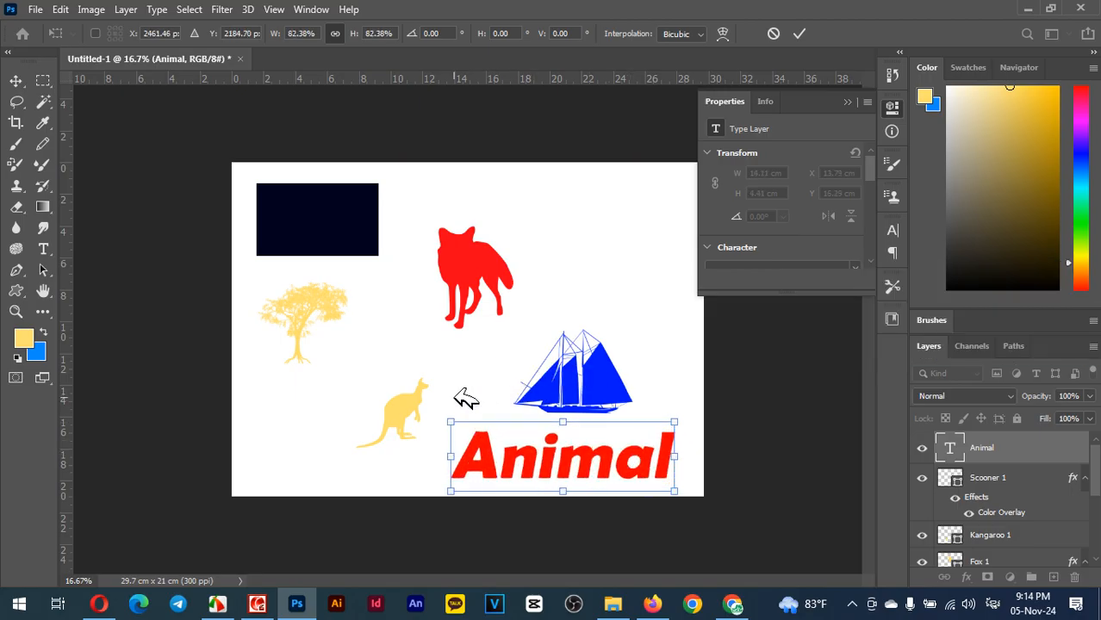
pyautogui.press('Return')
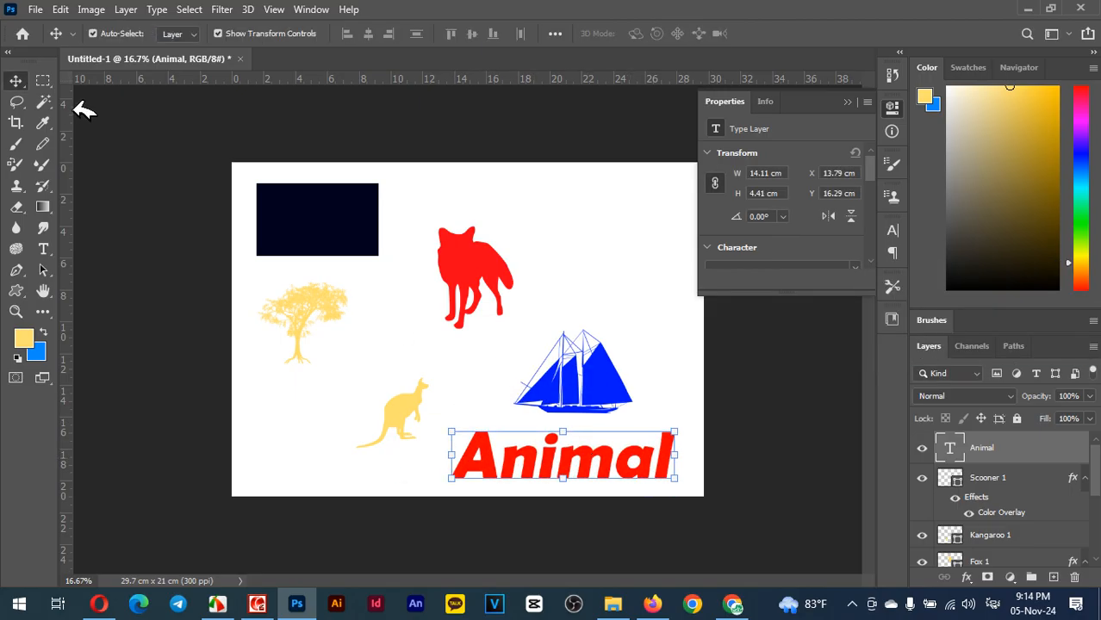
# Select the whole word "Animal", show the Character settings and set the font size to 72 pt.
pyautogui.click(44, 249)
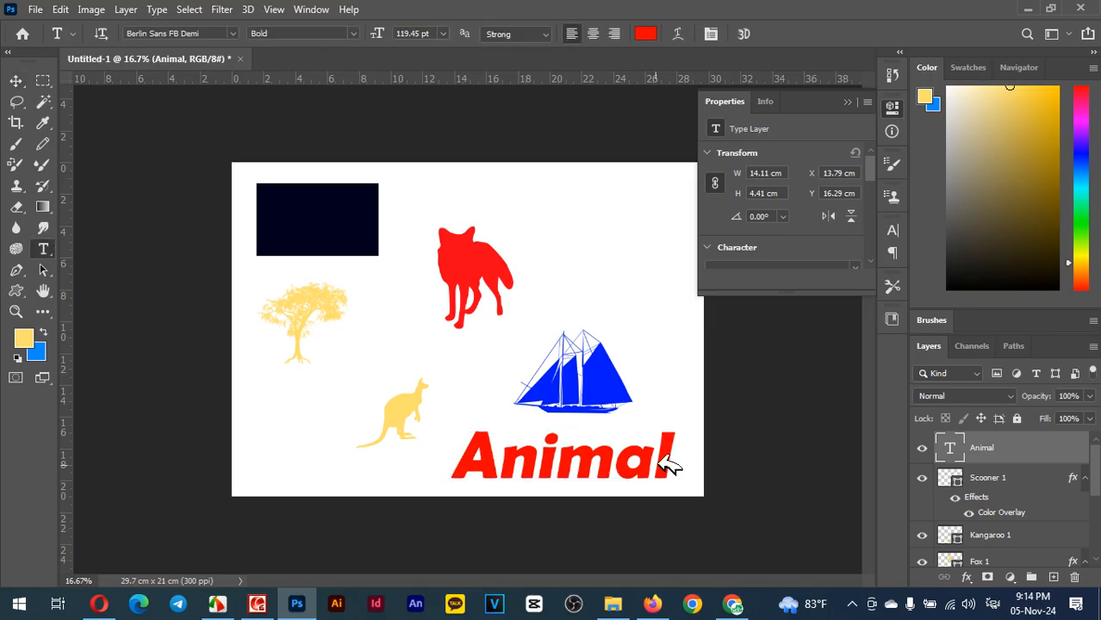
pyautogui.moveTo(679, 463); pyautogui.dragTo(438, 458)
pyautogui.click(310, 8)
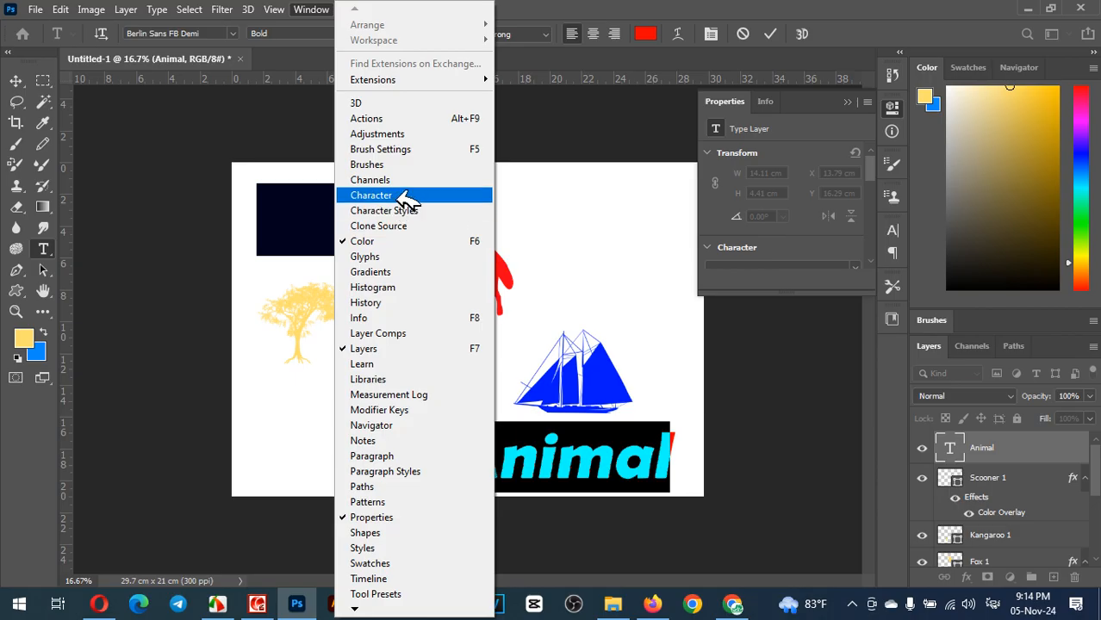
pyautogui.click(405, 197)
pyautogui.click(776, 273)
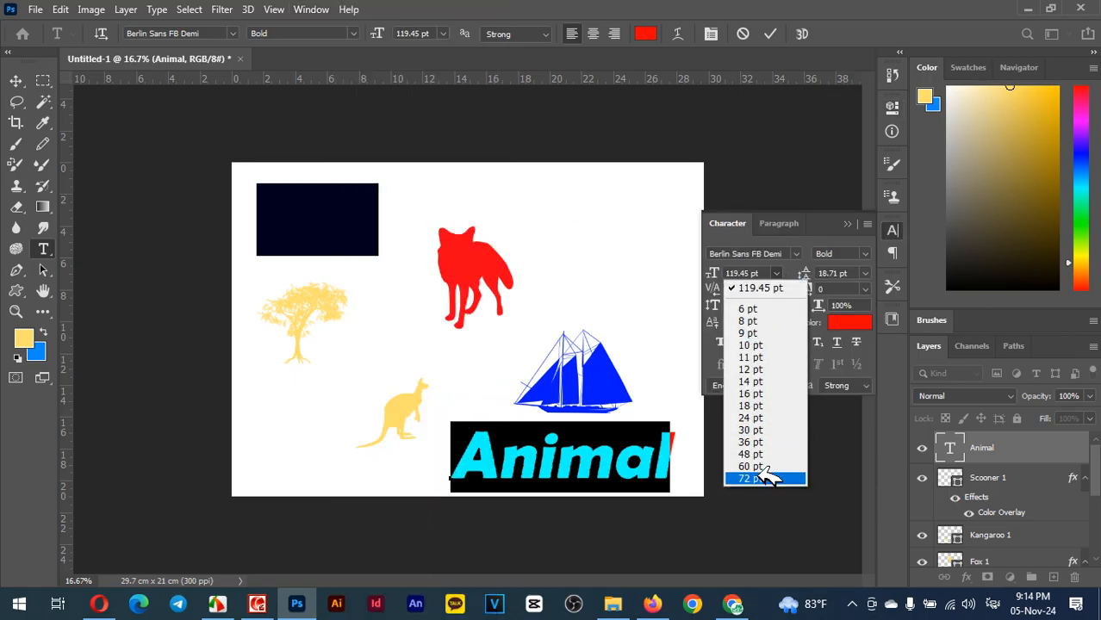
pyautogui.click(766, 479)
# Change the "Animal" text colour to dark blue, 01047b.
pyautogui.click(866, 321)
pyautogui.click(778, 343)
pyautogui.moveTo(797, 347)
pyautogui.mouseDown()
pyautogui.moveTo(799, 279)
pyautogui.moveTo(926, 181)
pyautogui.mouseUp()
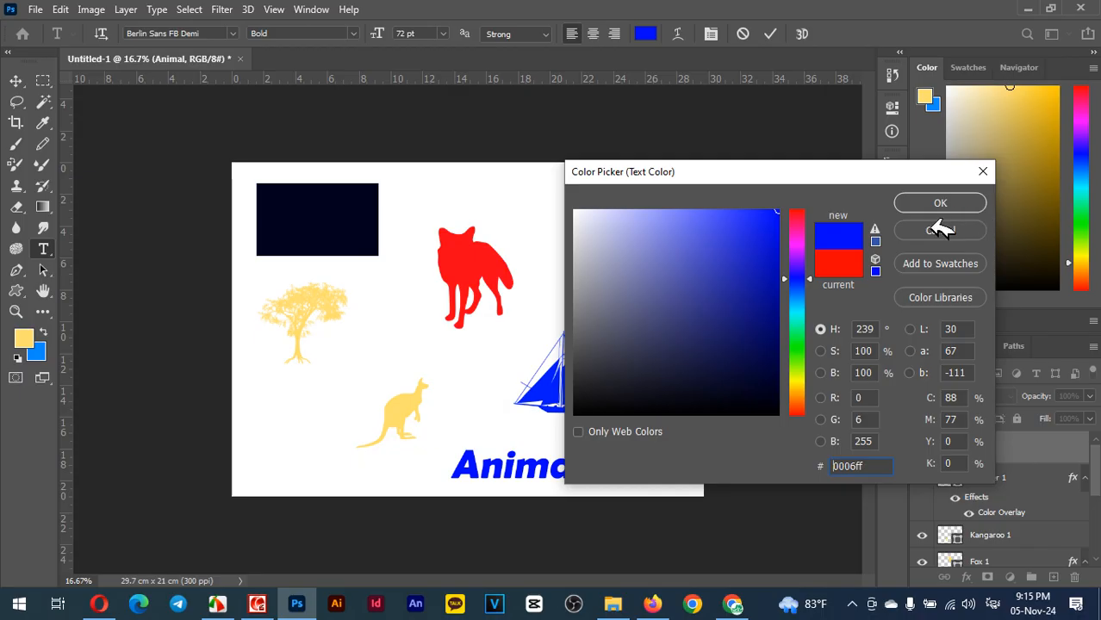
pyautogui.click(734, 293)
pyautogui.click(776, 316)
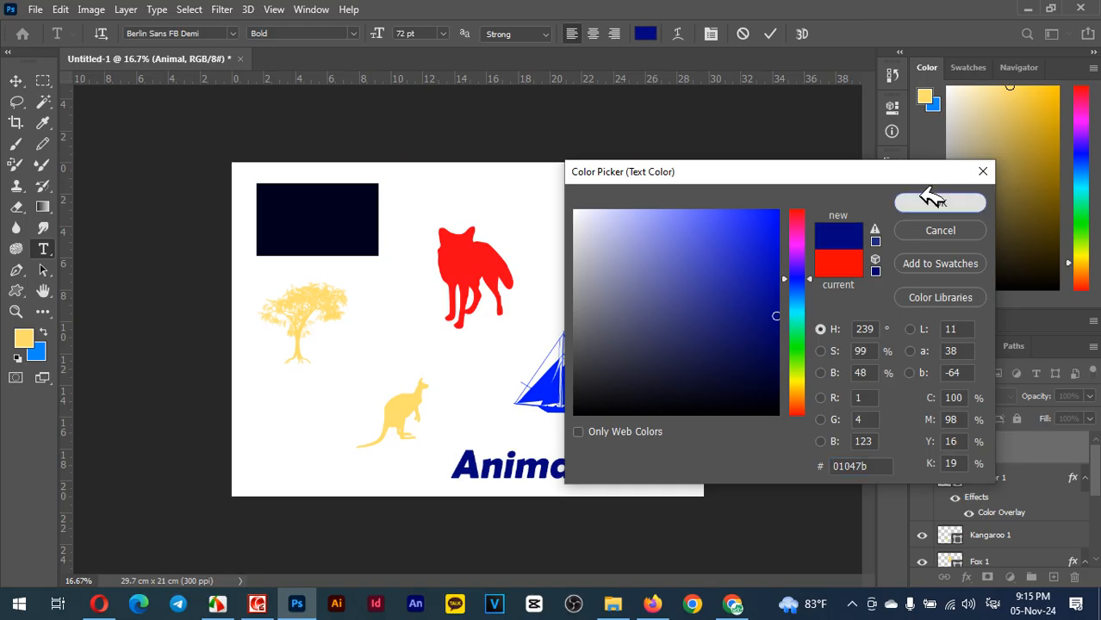
pyautogui.click(938, 203)
# Add a 40 px yellow outside Stroke effect to the "Animal" text layer.
pyautogui.click(17, 80)
pyautogui.click(958, 576)
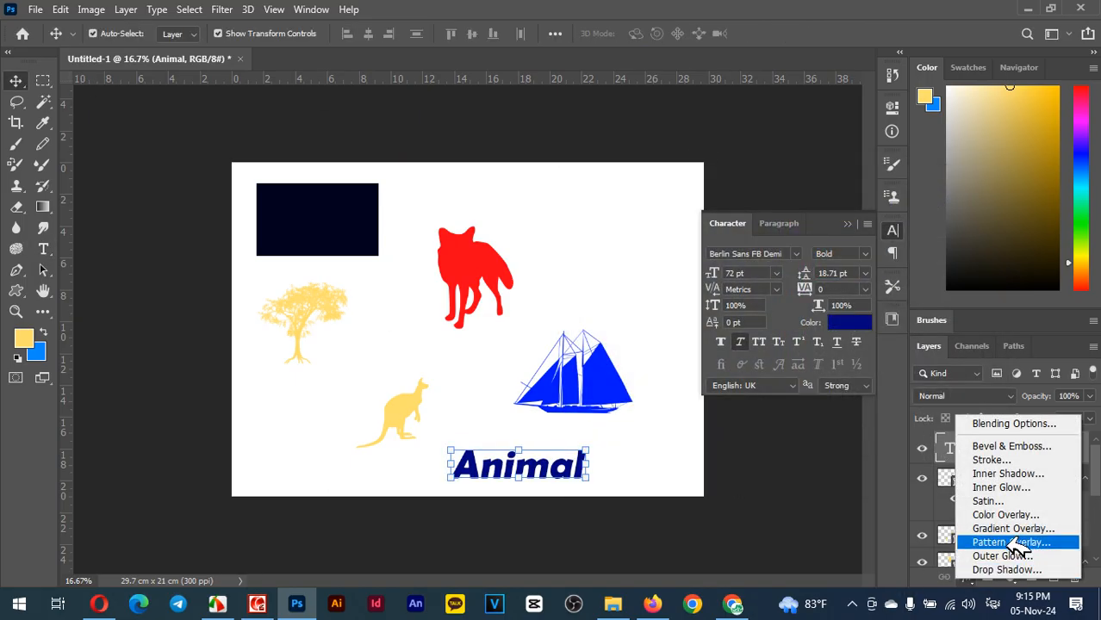
pyautogui.click(1000, 461)
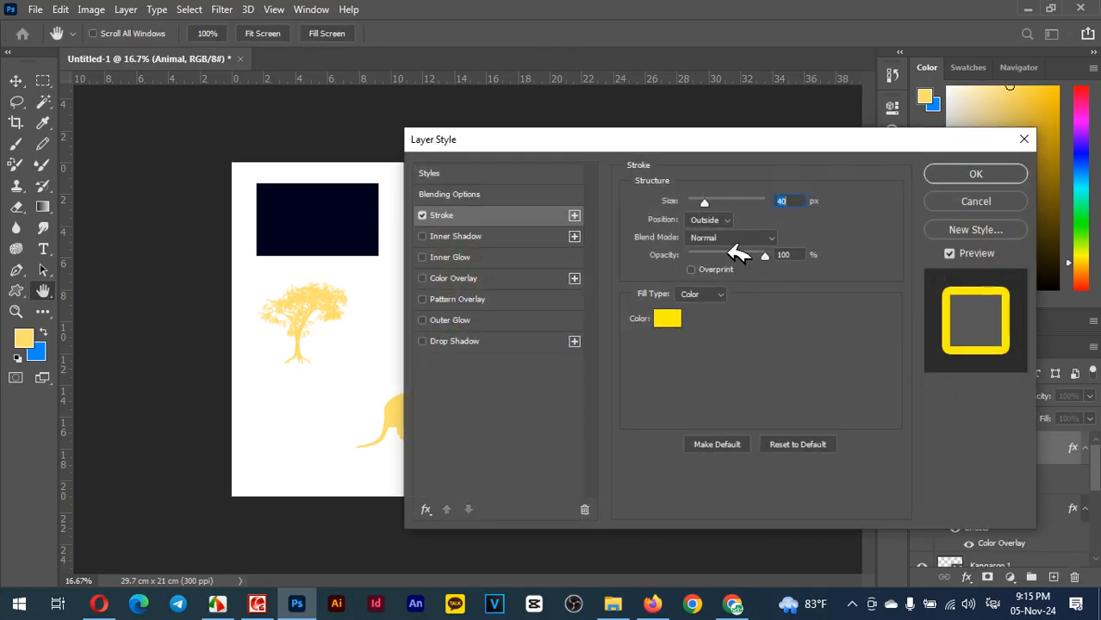
pyautogui.moveTo(531, 135); pyautogui.dragTo(744, 134)
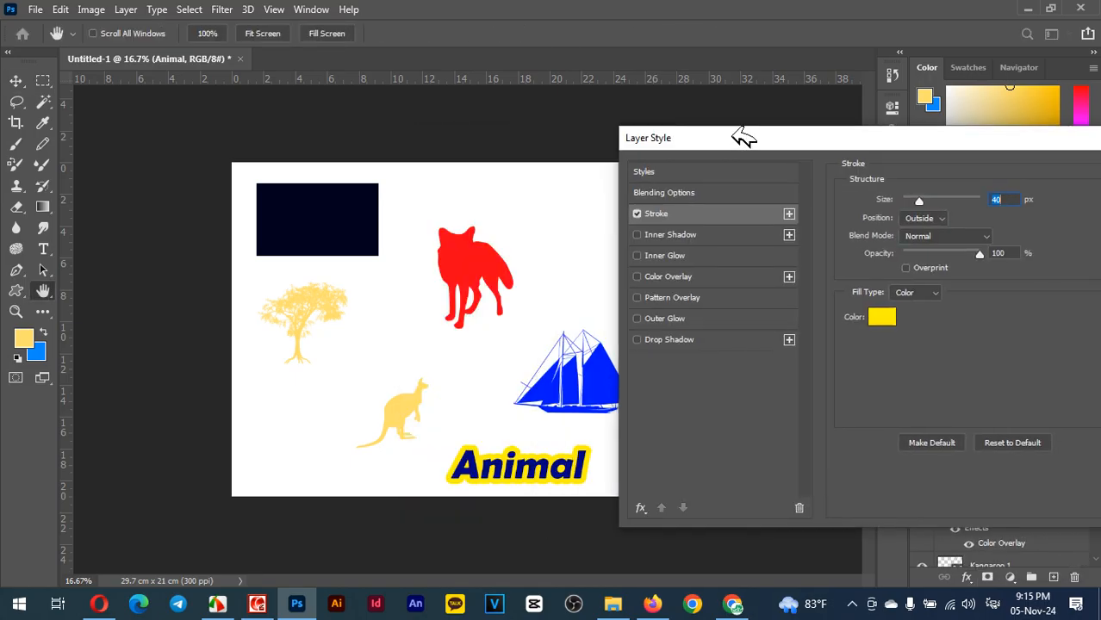
# Add a red Drop Shadow to the "Animal" text with opacity 41%, angle -133°, distance 50 px, spread 57% and size 84 px.
pyautogui.click(689, 339)
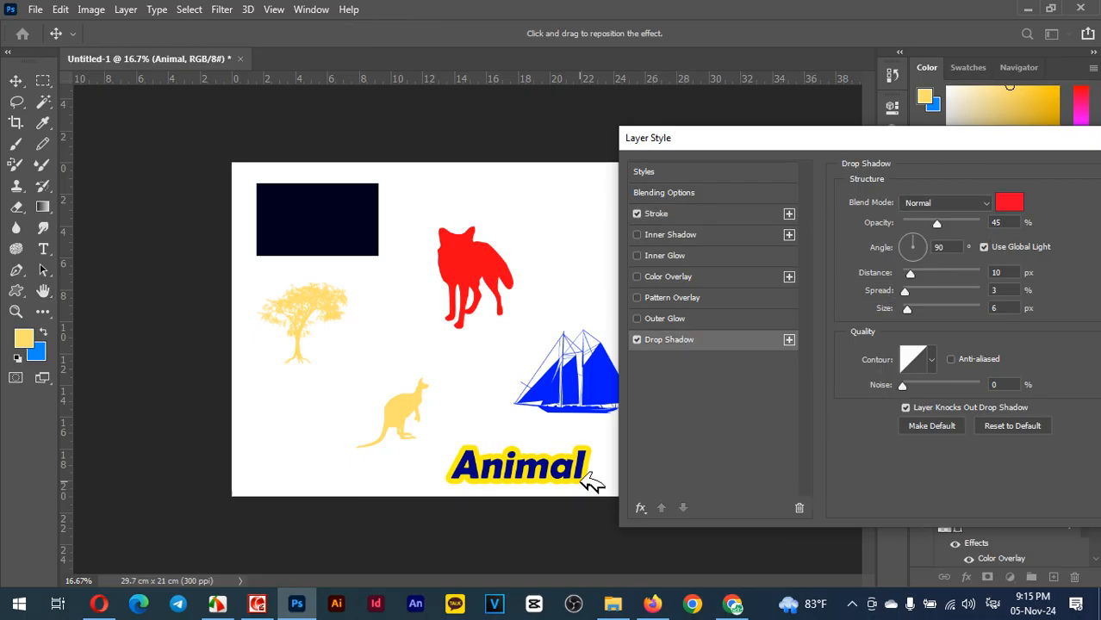
pyautogui.moveTo(583, 472); pyautogui.dragTo(595, 464)
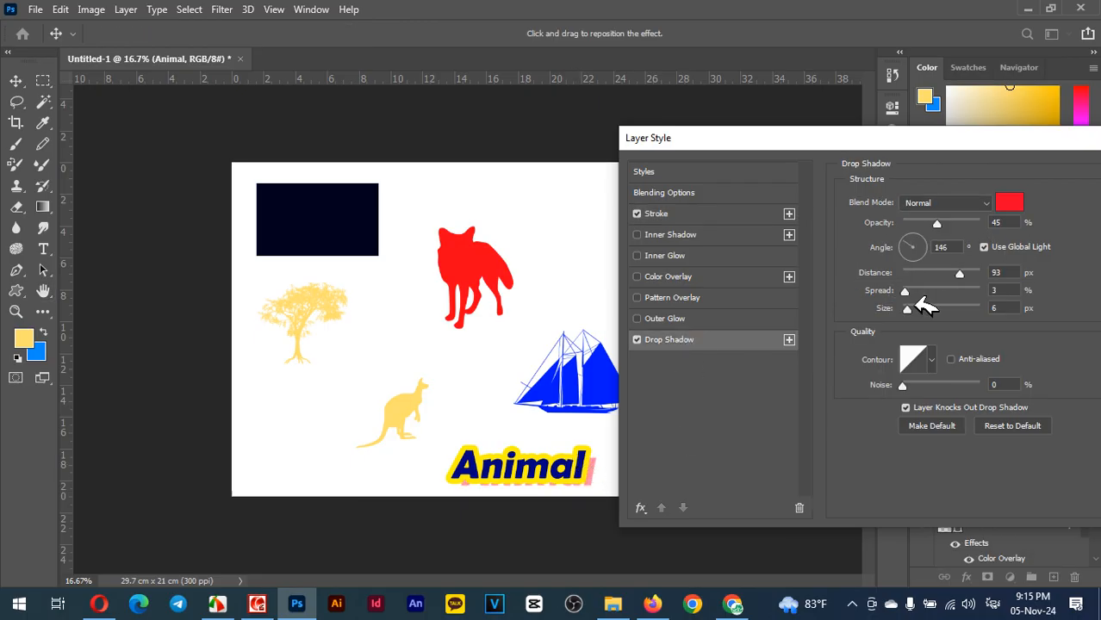
pyautogui.moveTo(908, 308); pyautogui.dragTo(931, 292)
pyautogui.moveTo(609, 473); pyautogui.dragTo(597, 451)
pyautogui.moveTo(918, 308); pyautogui.dragTo(951, 284)
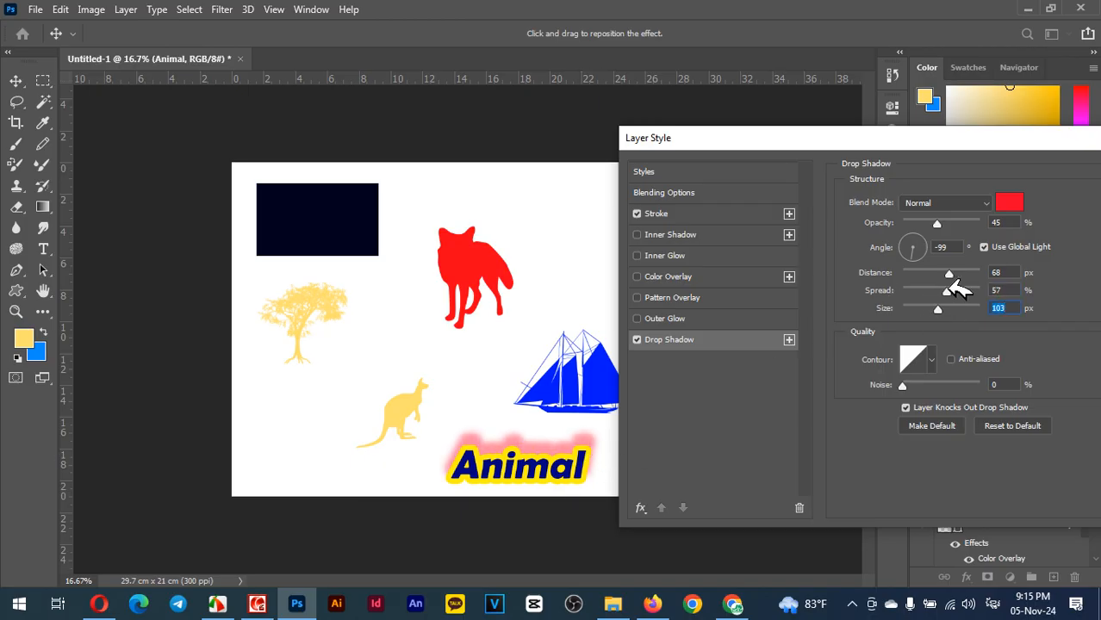
pyautogui.moveTo(536, 475); pyautogui.dragTo(558, 456)
pyautogui.moveTo(935, 310); pyautogui.dragTo(929, 310)
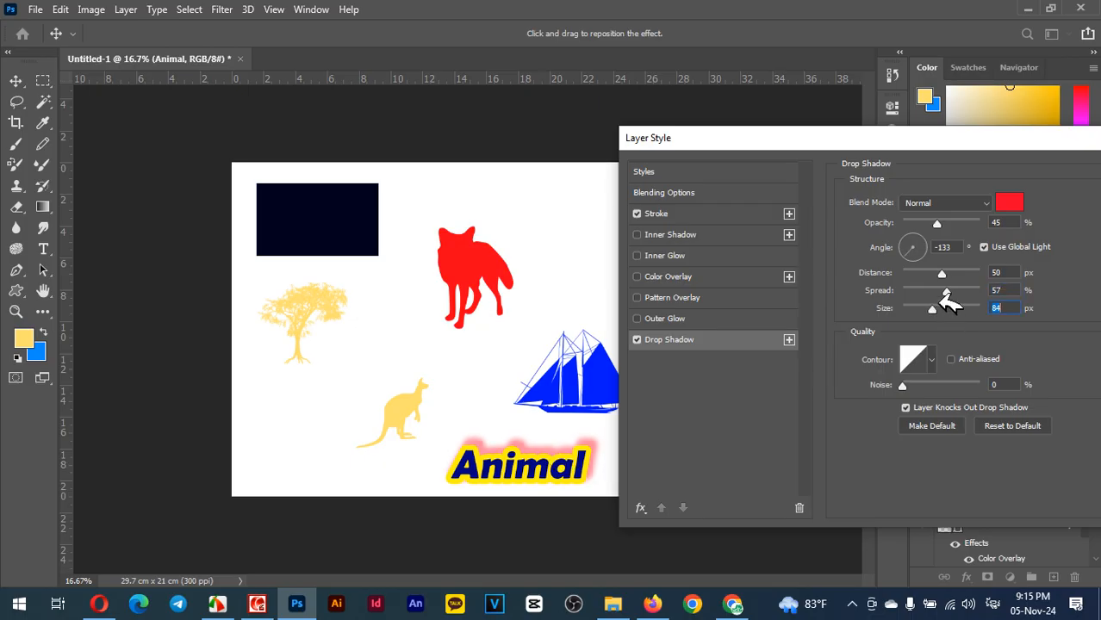
pyautogui.moveTo(947, 222)
pyautogui.mouseDown()
pyautogui.moveTo(1020, 221)
pyautogui.moveTo(904, 239)
pyautogui.moveTo(993, 220)
pyautogui.moveTo(947, 240)
pyautogui.mouseUp()
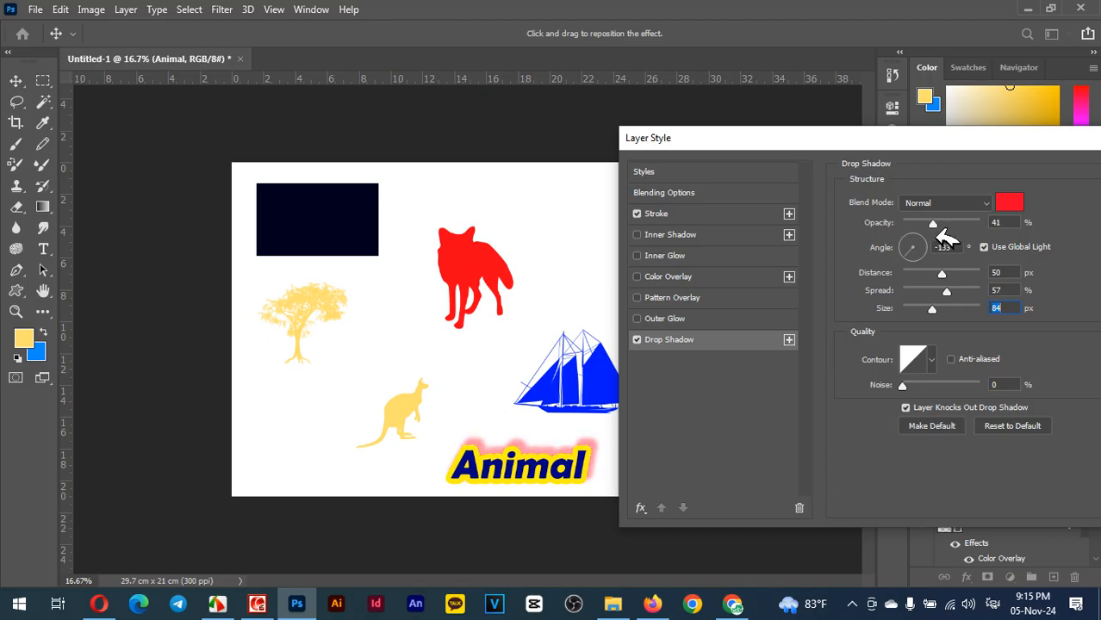
# Reduce the "Animal" stroke size to 32 px and try the Inside and Center positions before restoring Outside.
pyautogui.click(720, 213)
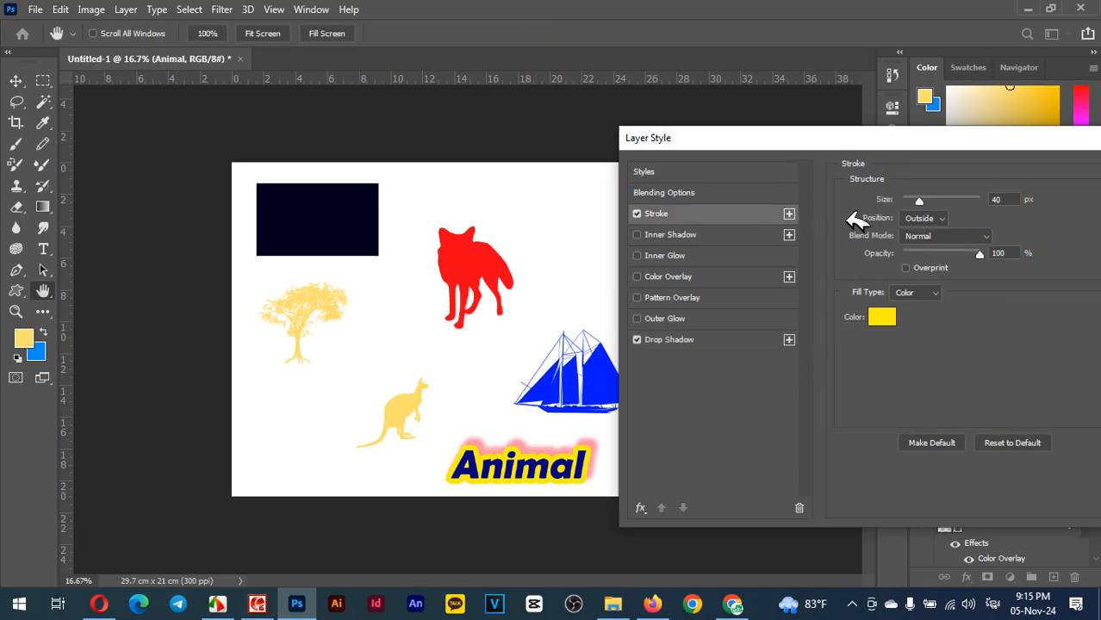
pyautogui.moveTo(926, 203); pyautogui.dragTo(924, 204)
pyautogui.click(926, 218)
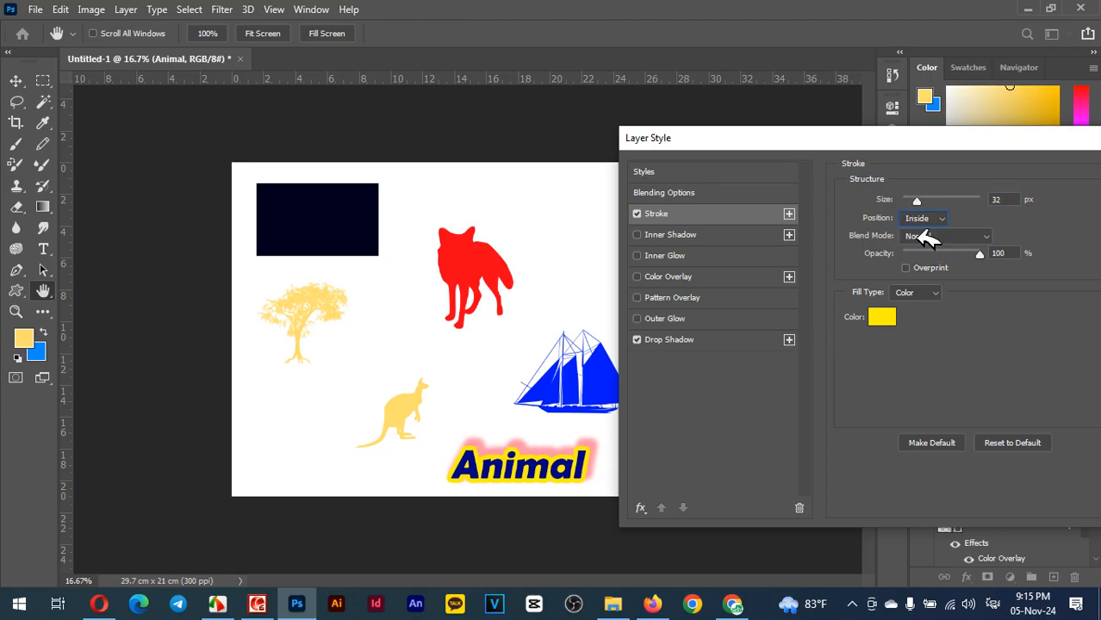
pyautogui.click(926, 234)
pyautogui.click(926, 218)
pyautogui.click(925, 248)
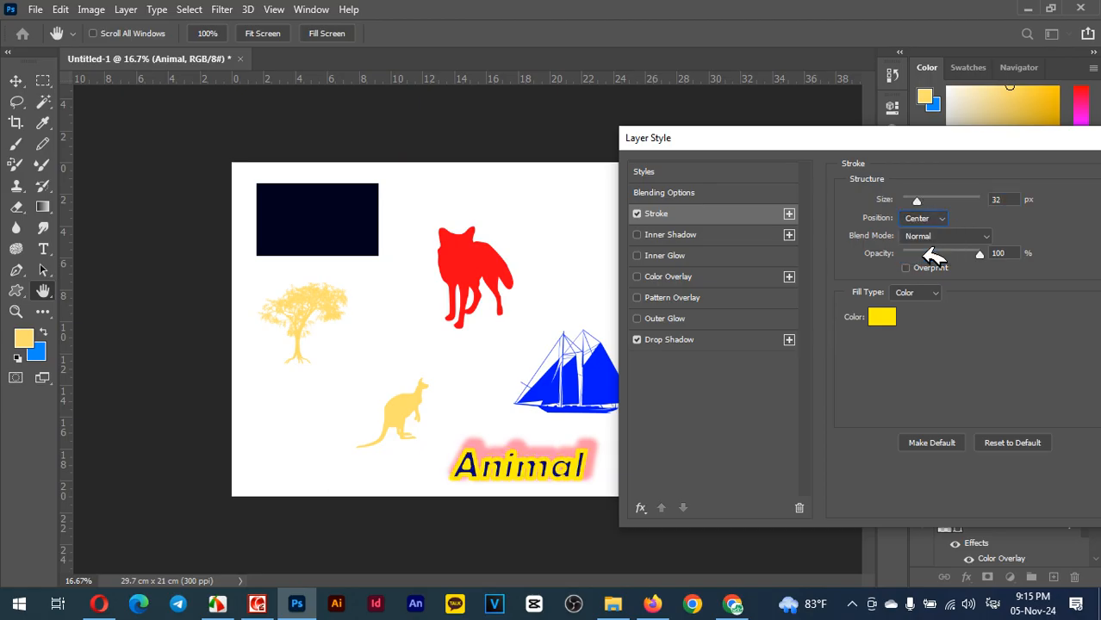
pyautogui.click(934, 221)
pyautogui.click(938, 222)
# Switch the "Animal" stroke's fill type to Gradient and apply the Purple_22 preset.
pyautogui.click(944, 292)
pyautogui.click(941, 310)
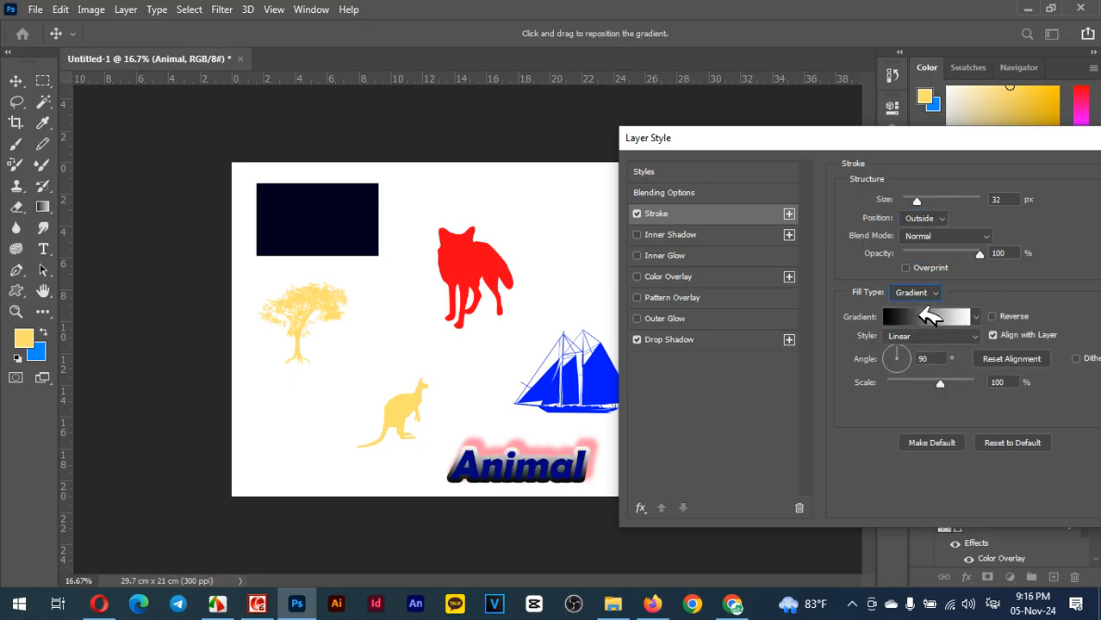
pyautogui.click(945, 317)
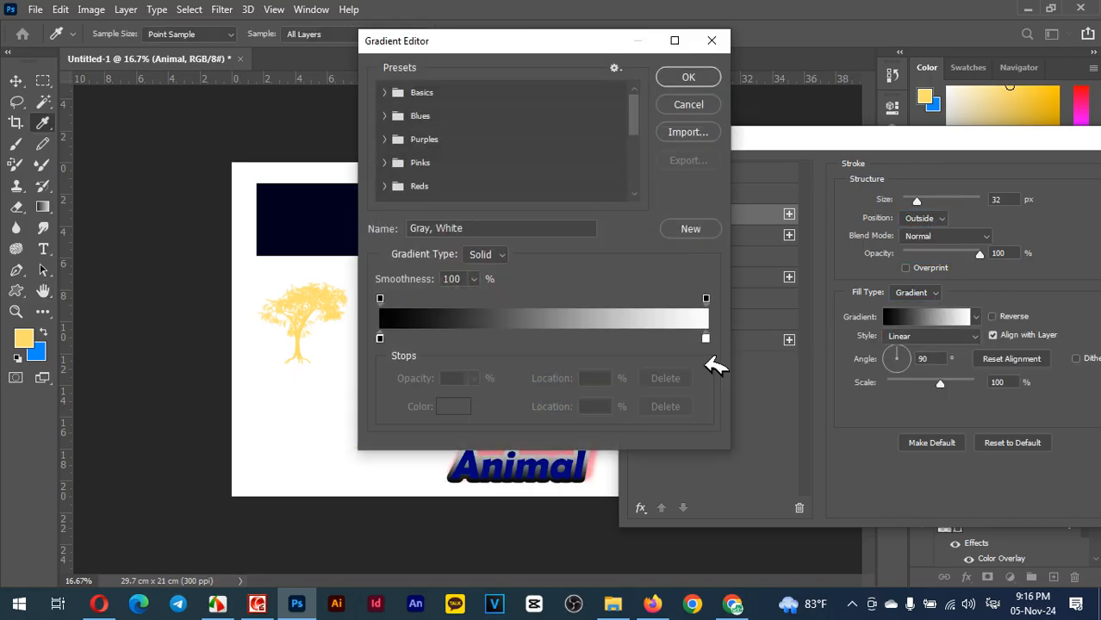
pyautogui.click(398, 139)
pyautogui.click(489, 168)
pyautogui.click(510, 172)
pyautogui.click(562, 188)
pyautogui.click(592, 184)
pyautogui.click(614, 184)
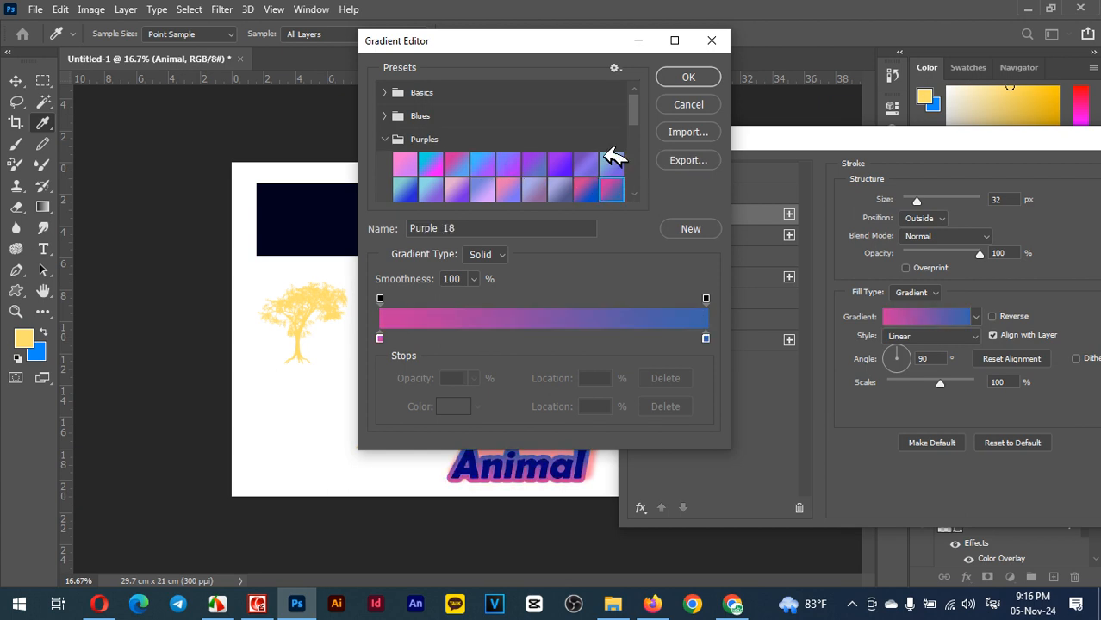
pyautogui.scroll(-3, 482, 150)
pyautogui.click(482, 177)
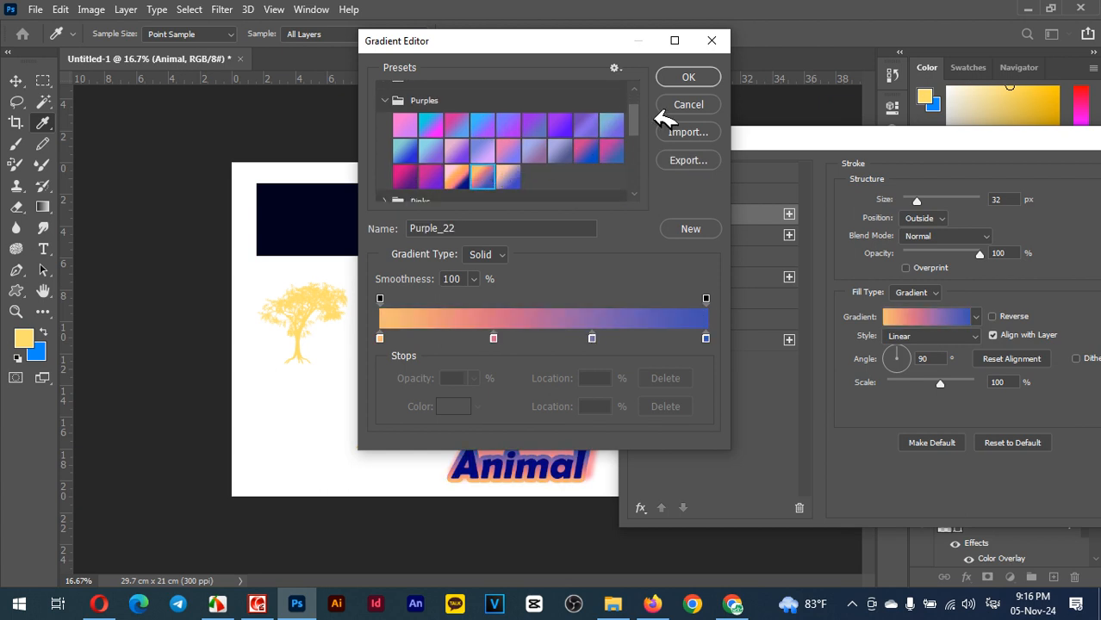
pyautogui.click(701, 77)
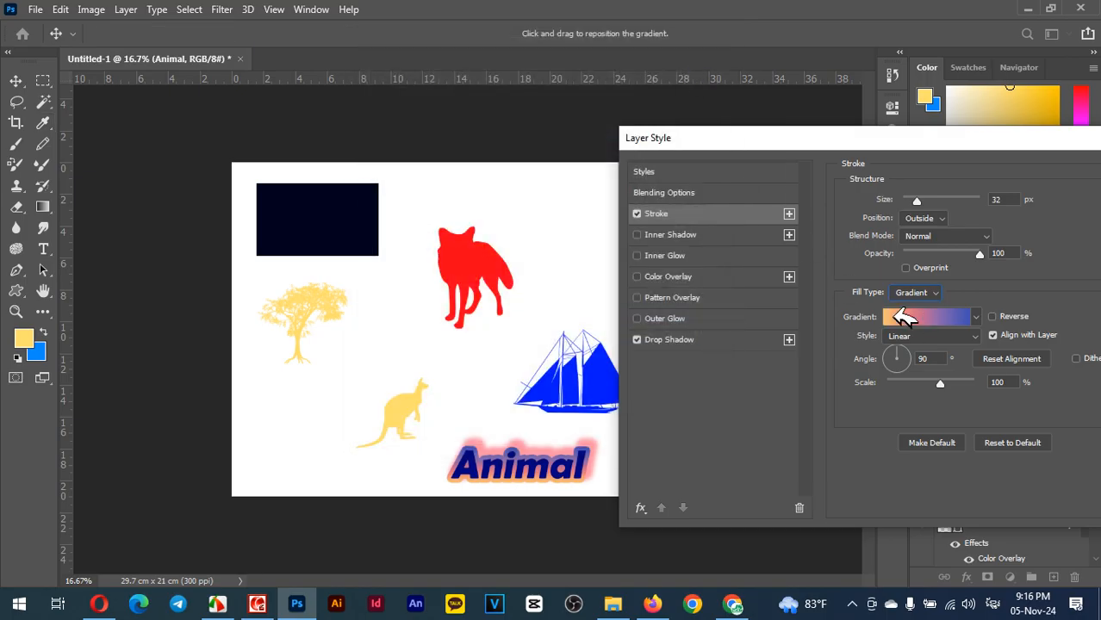
# Switch the "Animal" stroke's fill type to Pattern and apply the yellow pattern from the Trees set.
pyautogui.click(934, 292)
pyautogui.click(924, 309)
pyautogui.click(930, 294)
pyautogui.click(925, 326)
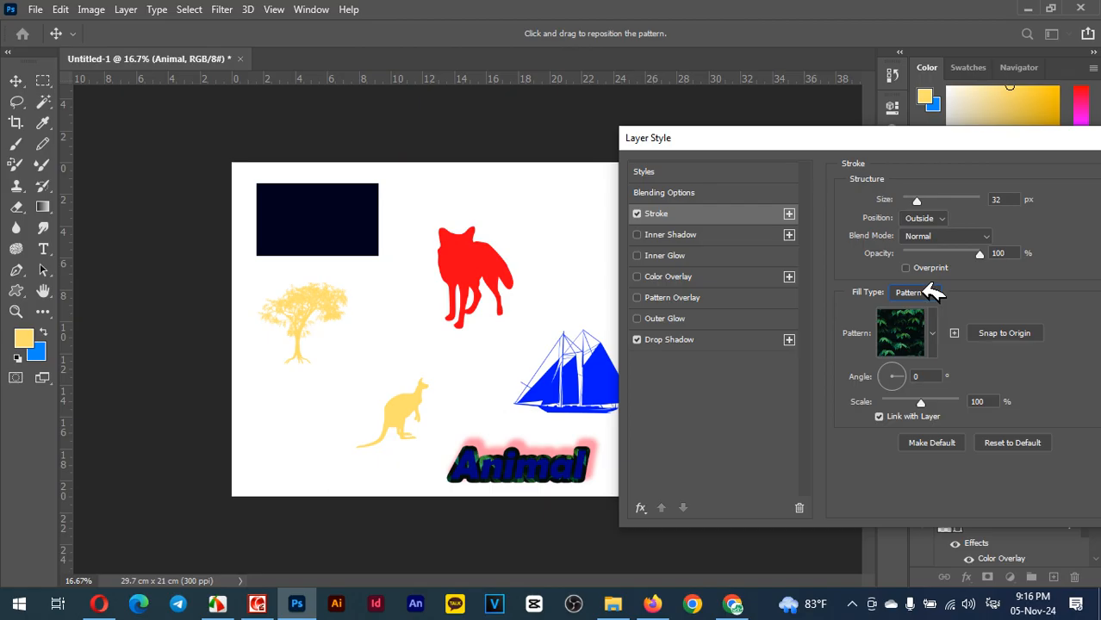
pyautogui.click(932, 334)
pyautogui.click(827, 381)
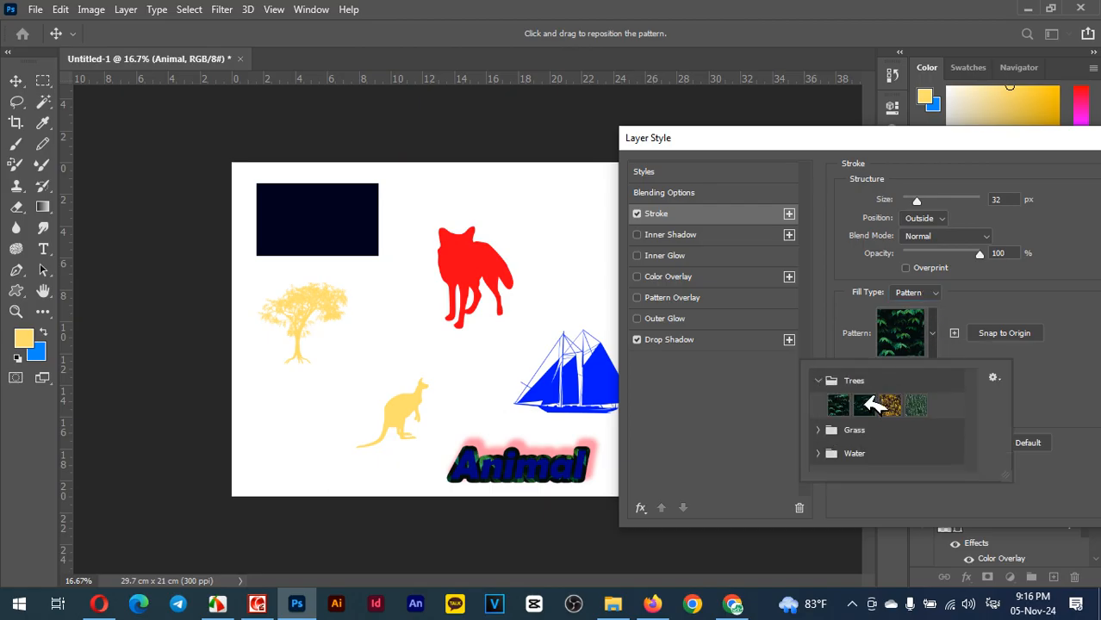
pyautogui.click(890, 405)
pyautogui.click(1056, 365)
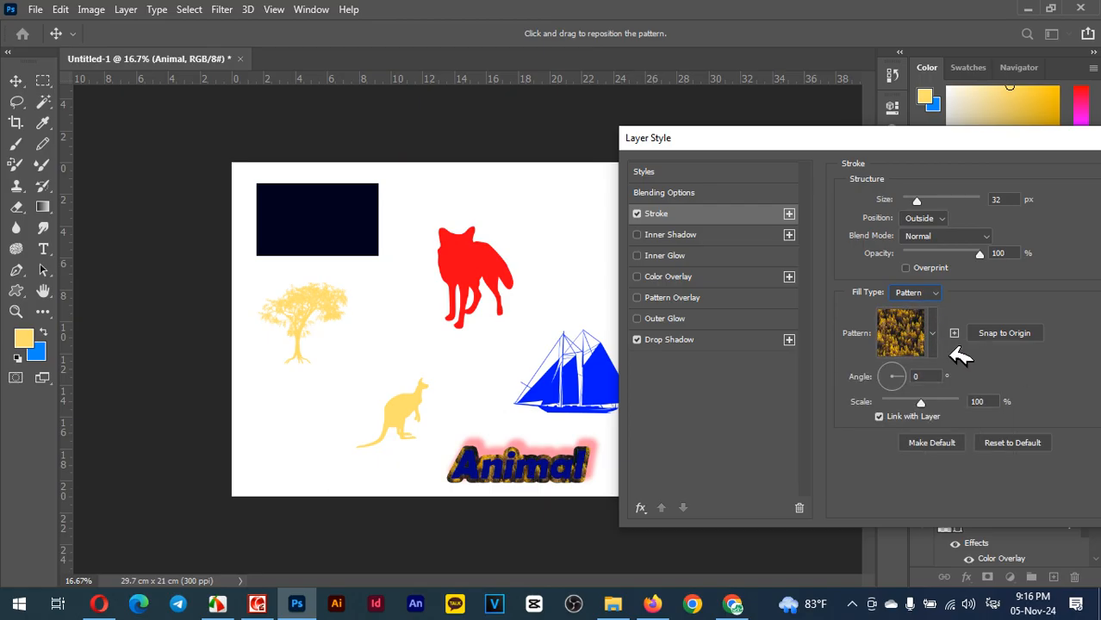
# Try the Water patterns on the "Animal" stroke and apply the first, light blue one.
pyautogui.click(933, 334)
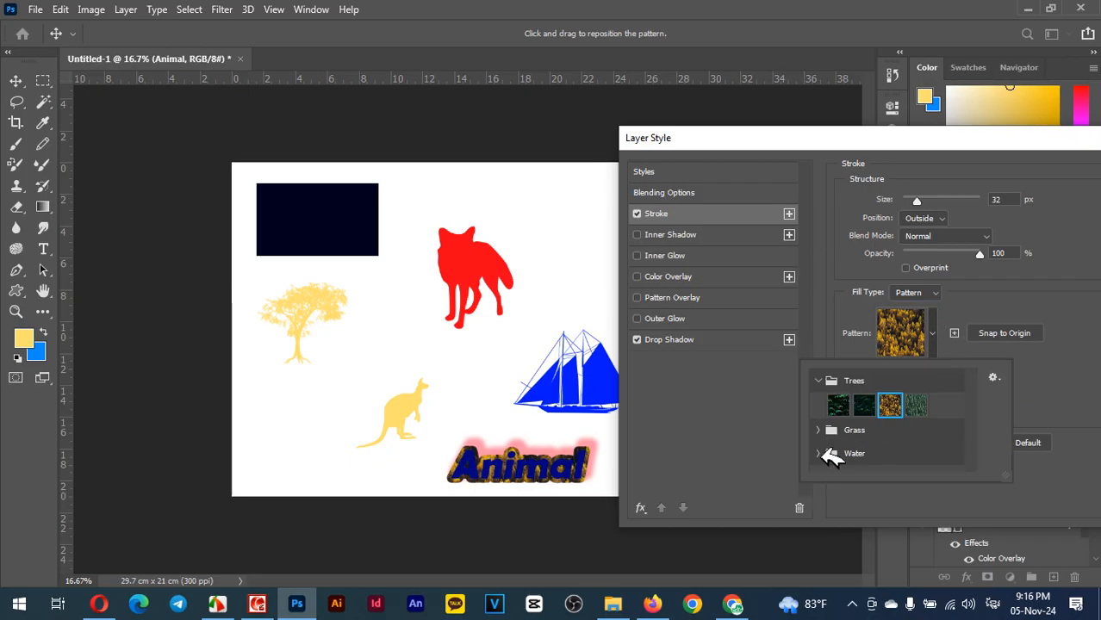
pyautogui.click(833, 455)
pyautogui.click(890, 460)
pyautogui.click(864, 460)
pyautogui.click(838, 460)
pyautogui.click(1077, 376)
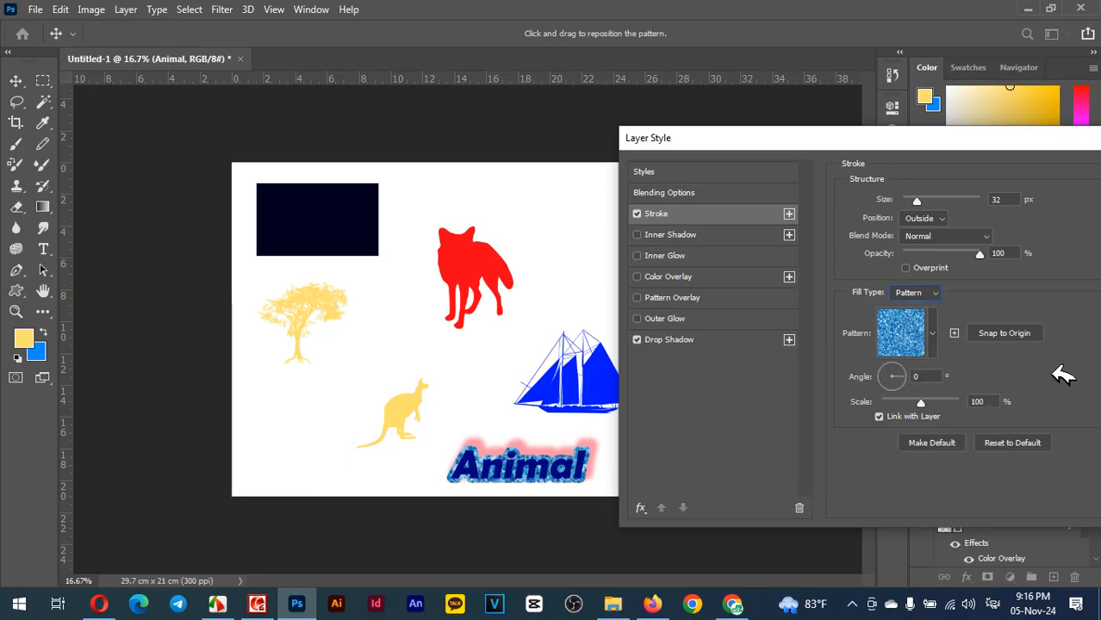
# Return the "Animal" stroke's fill type to Gradient and apply a salmon-to-crimson preset.
pyautogui.click(933, 335)
pyautogui.click(935, 293)
pyautogui.click(924, 293)
pyautogui.click(917, 295)
pyautogui.click(922, 320)
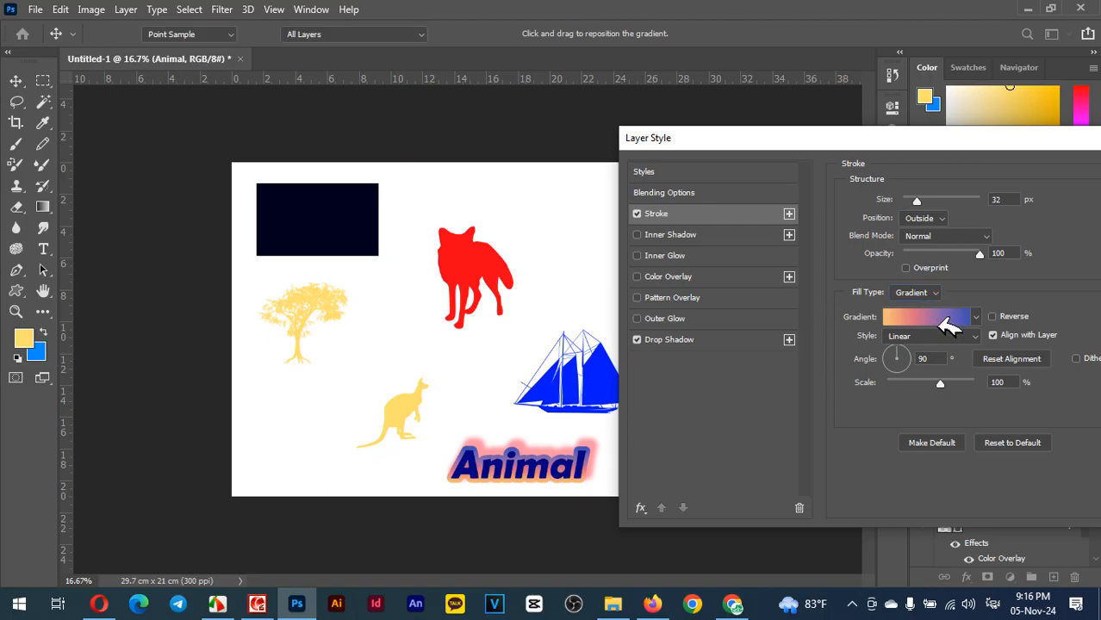
pyautogui.click(947, 325)
pyautogui.click(387, 173)
pyautogui.click(456, 193)
pyautogui.click(688, 76)
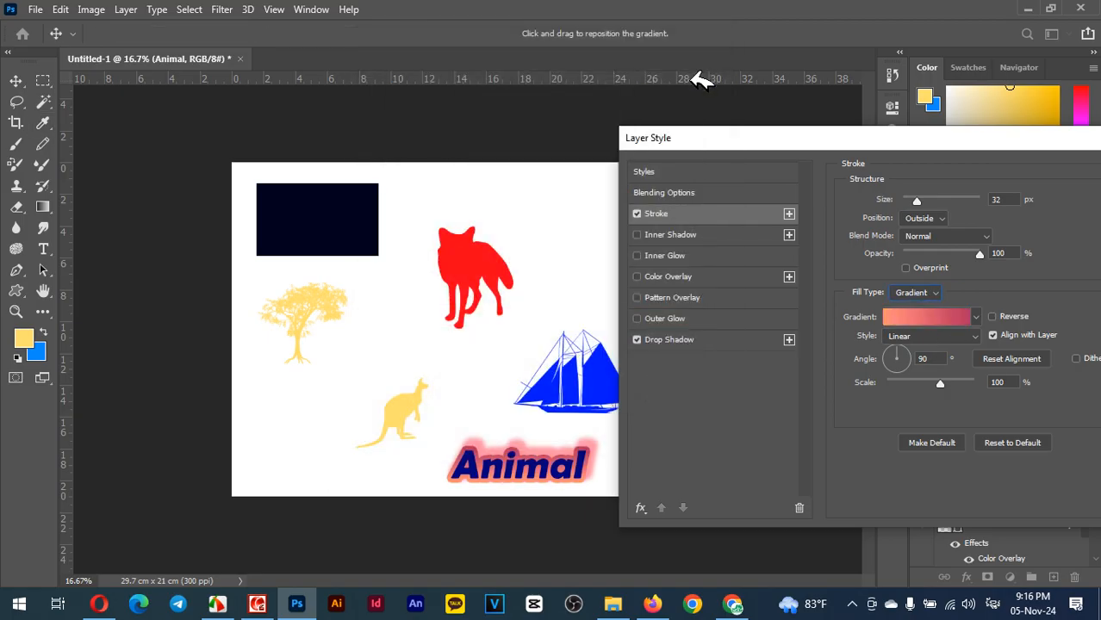
# Set the "Animal" stroke's fill type to Color with a dark olive brown and apply the layer style.
pyautogui.click(915, 293)
pyautogui.click(903, 290)
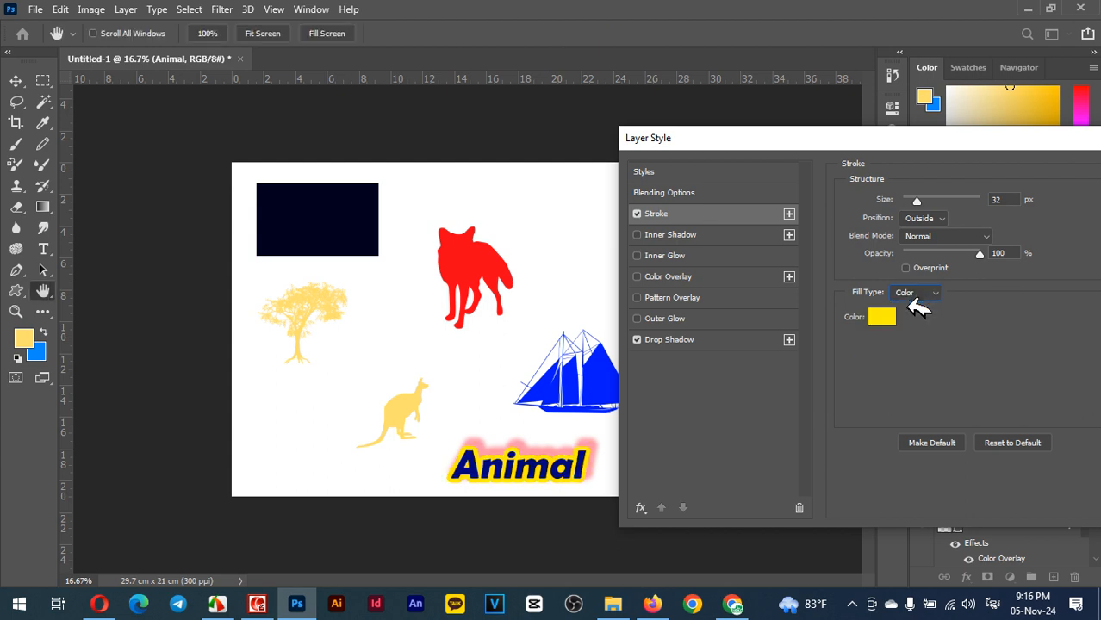
pyautogui.click(881, 317)
pyautogui.click(796, 281)
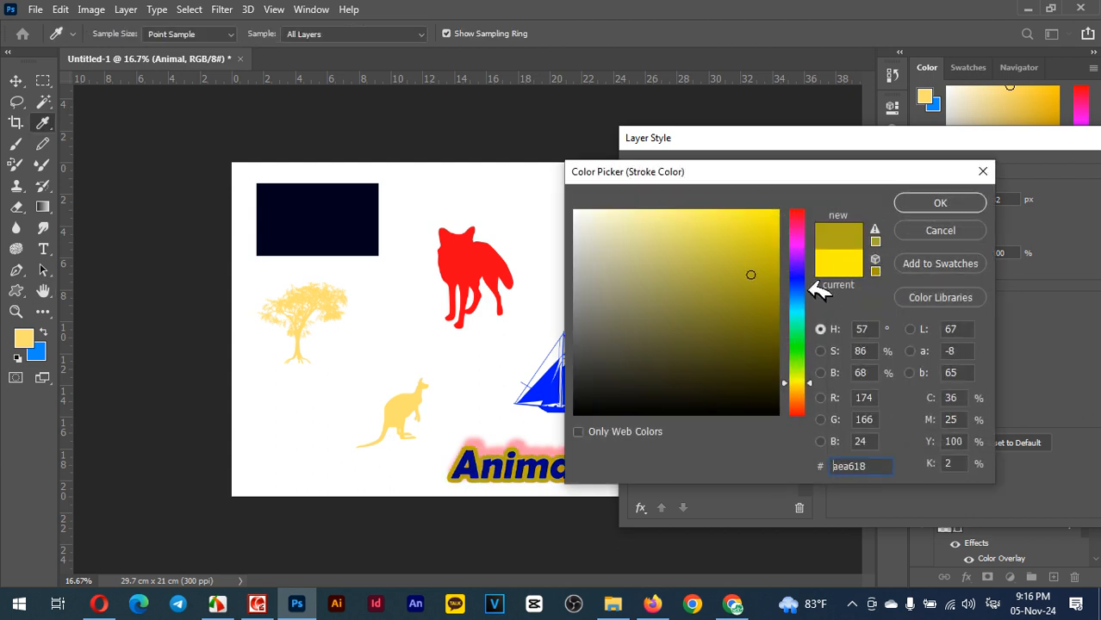
pyautogui.moveTo(814, 358)
pyautogui.mouseDown()
pyautogui.moveTo(810, 381)
pyautogui.moveTo(767, 388)
pyautogui.mouseUp()
pyautogui.moveTo(619, 283)
pyautogui.mouseDown()
pyautogui.moveTo(651, 212)
pyautogui.moveTo(703, 339)
pyautogui.moveTo(677, 358)
pyautogui.mouseUp()
pyautogui.click(963, 205)
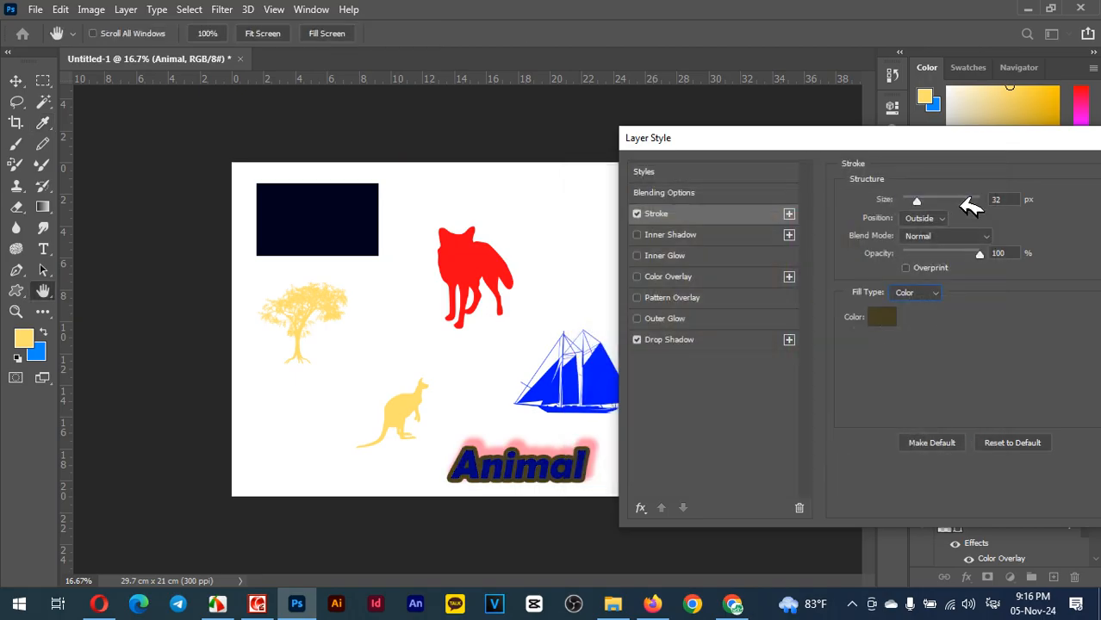
pyautogui.moveTo(1055, 145); pyautogui.dragTo(776, 159)
pyautogui.click(941, 191)
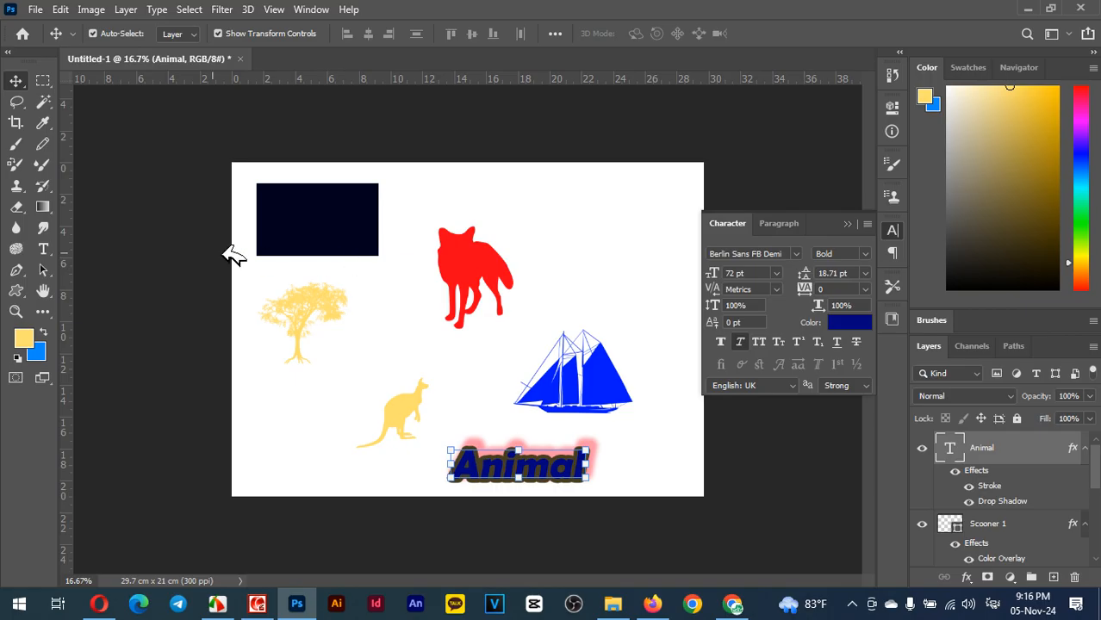
# Change the Color Overlay of the rectangle above the tree to dark blue, 071067.
pyautogui.click(294, 207)
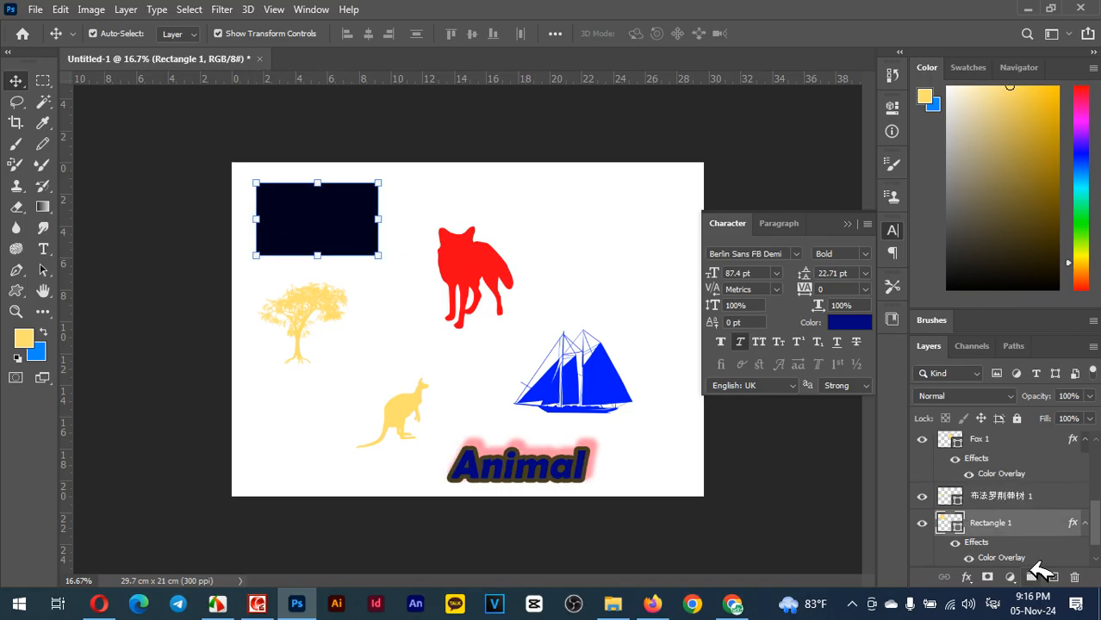
pyautogui.click(968, 576)
pyautogui.click(1008, 515)
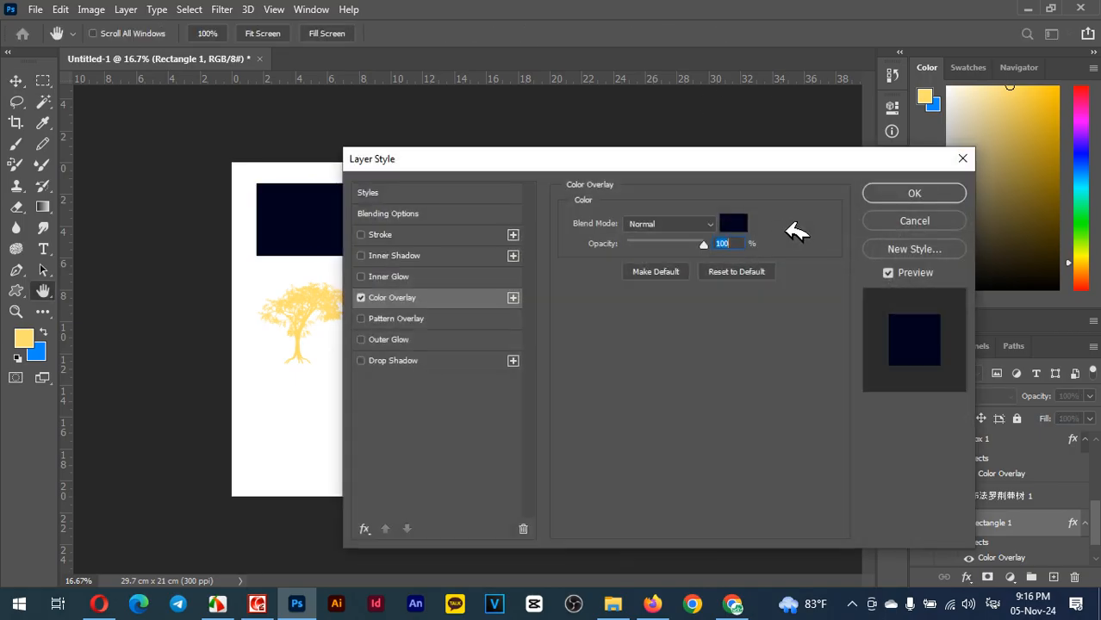
pyautogui.click(727, 223)
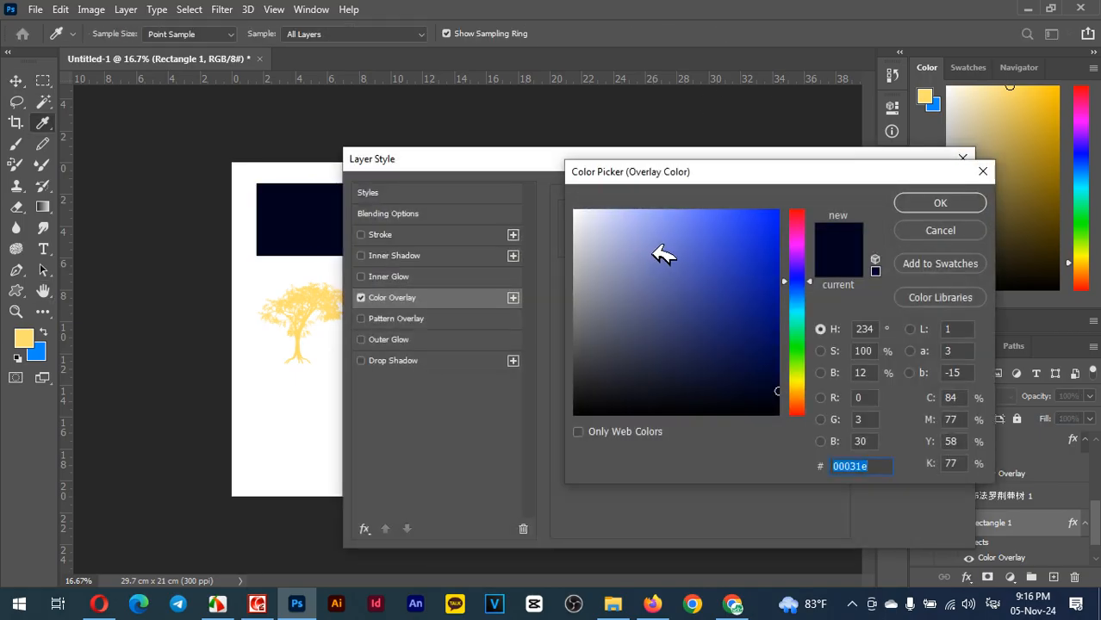
pyautogui.click(657, 254)
pyautogui.click(737, 283)
pyautogui.click(765, 331)
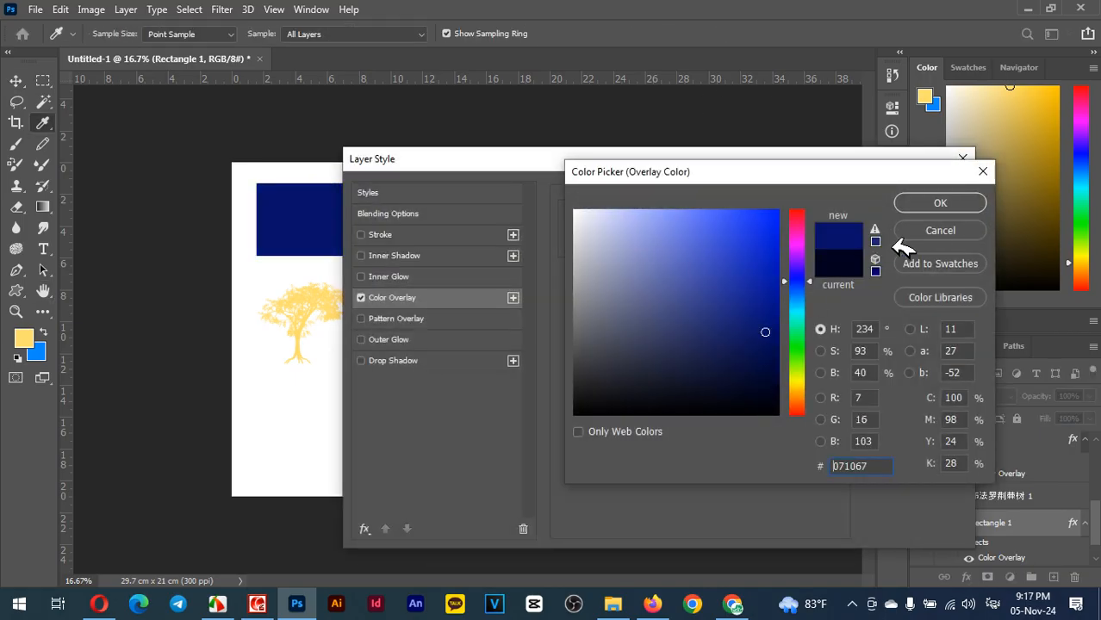
pyautogui.click(930, 205)
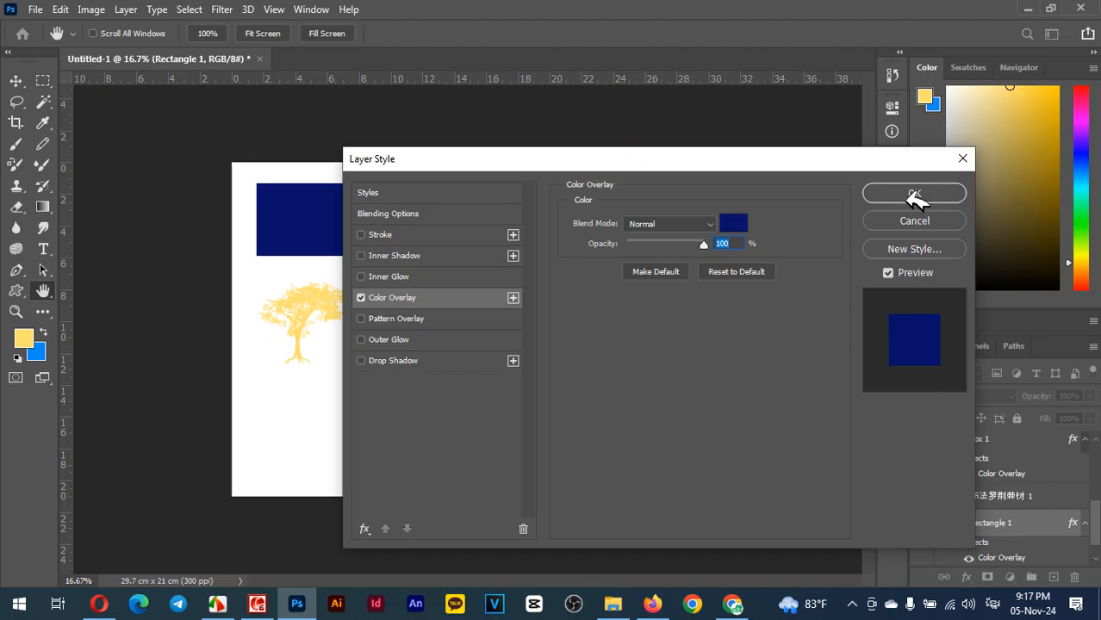
pyautogui.click(914, 193)
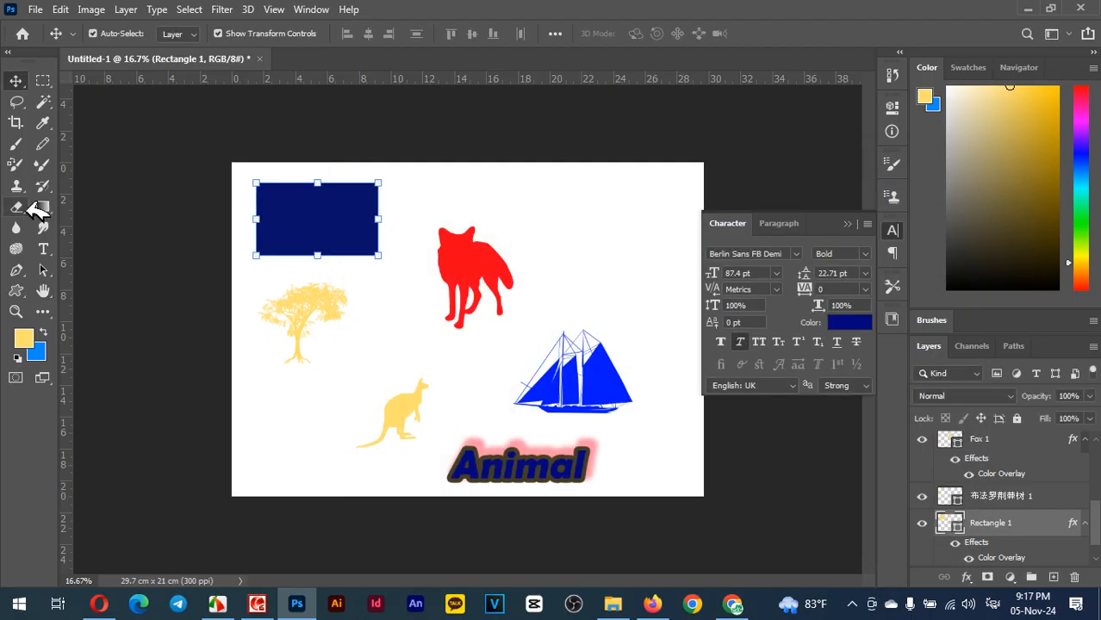
# Try to apply the Gradient tool to the dark blue rectangle above the tree.
pyautogui.click(44, 207)
pyautogui.click(314, 218)
pyautogui.click(539, 234)
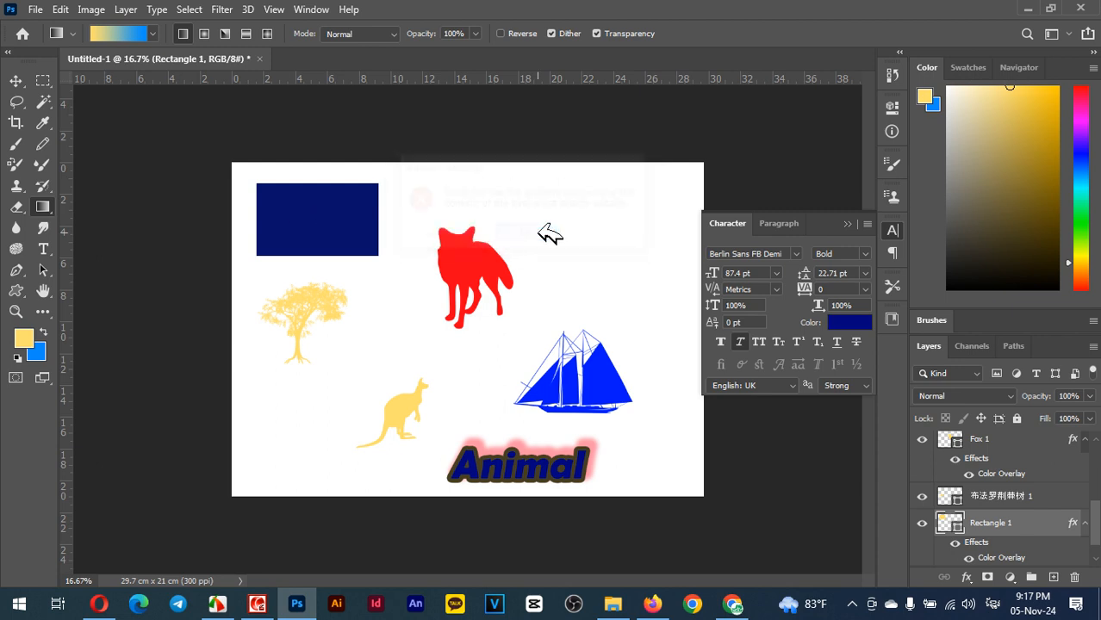
pyautogui.rightClick(55, 209)
pyautogui.click(120, 211)
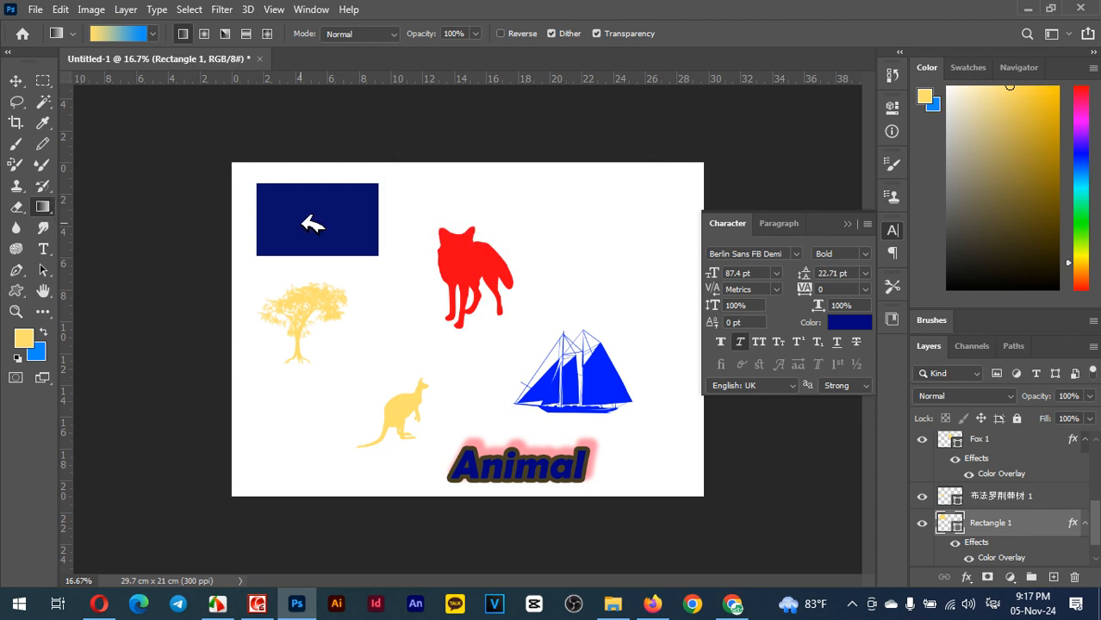
pyautogui.click(312, 226)
pyautogui.click(527, 235)
# Add a Gradient Overlay effect to the rectangle and turn off its Color Overlay.
pyautogui.click(1012, 577)
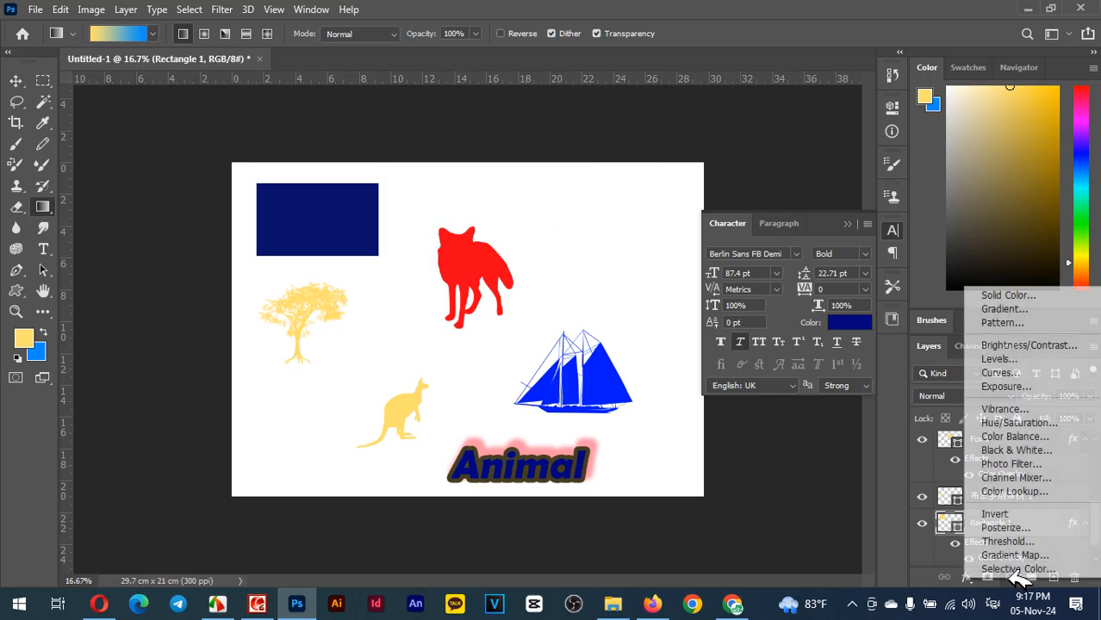
pyautogui.click(966, 576)
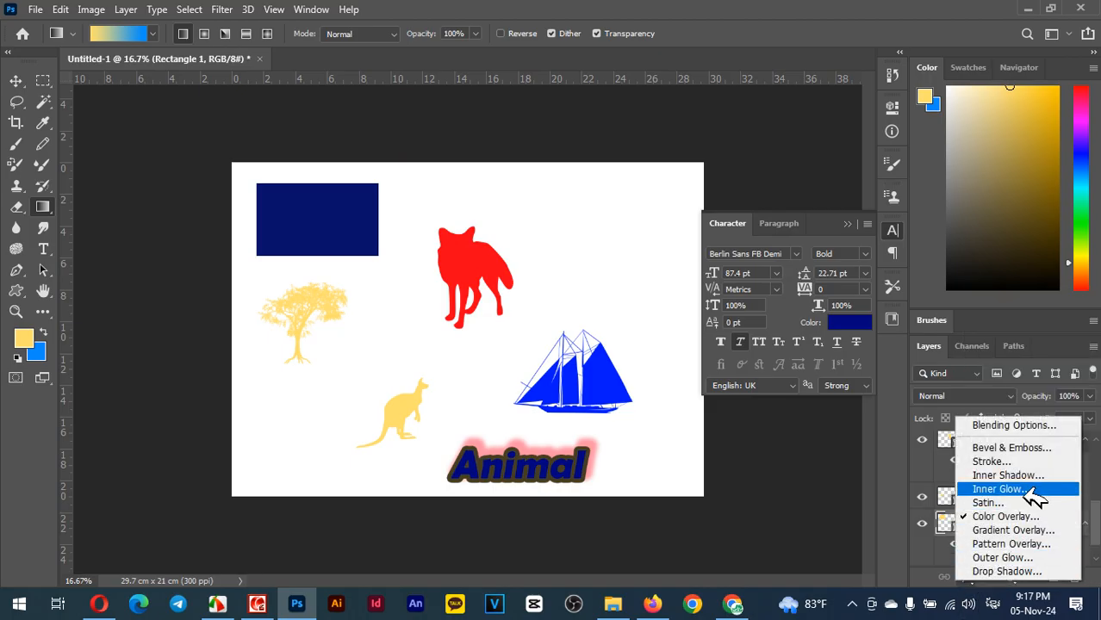
pyautogui.click(991, 530)
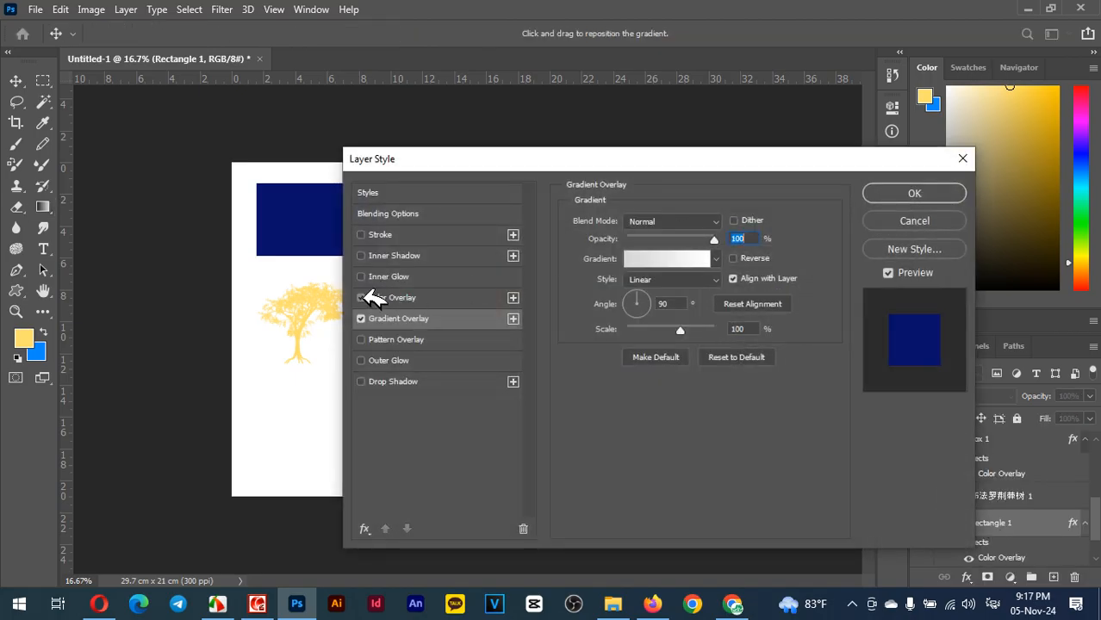
pyautogui.click(361, 297)
# Try several Blues gradient presets on the rectangle's overlay and choose a violet-to-blue one.
pyautogui.click(663, 259)
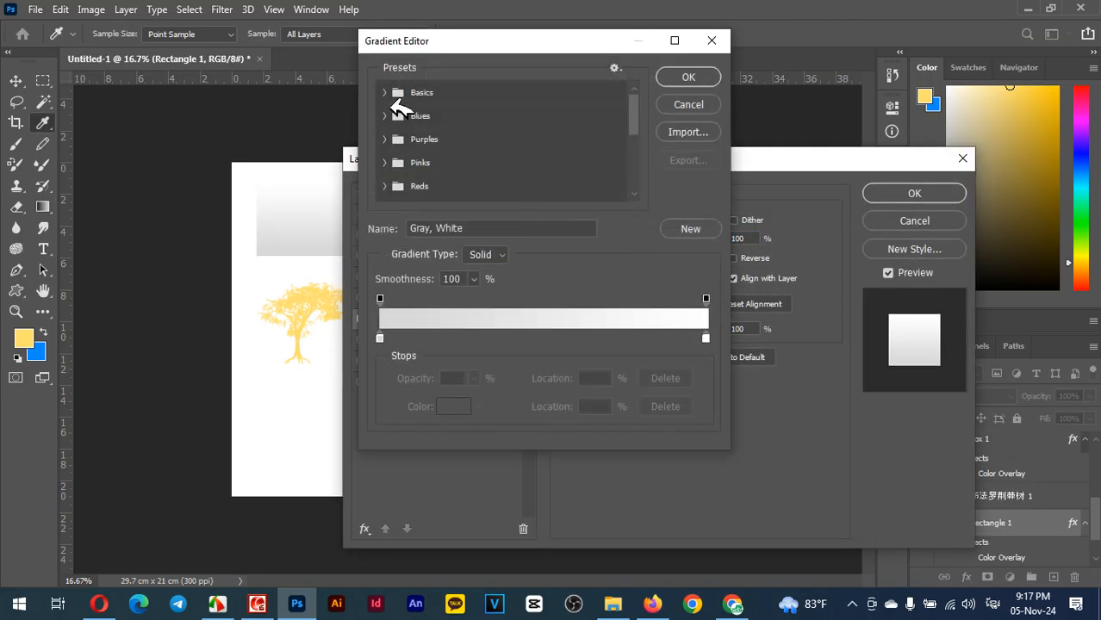
pyautogui.click(384, 115)
pyautogui.click(457, 142)
pyautogui.click(511, 159)
pyautogui.click(588, 168)
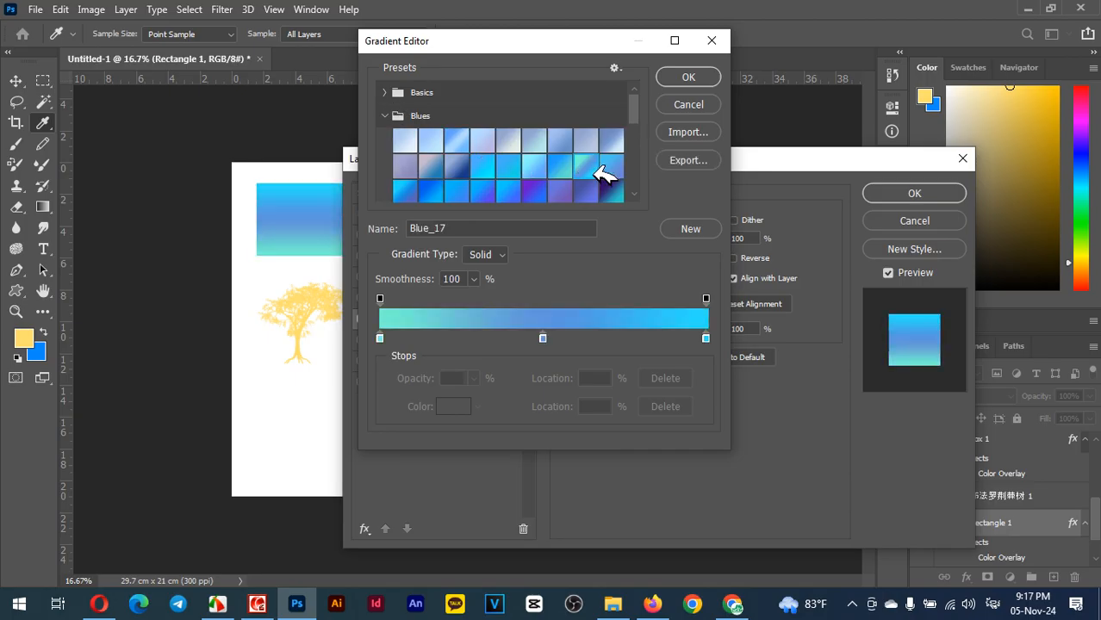
pyautogui.click(543, 191)
pyautogui.click(688, 78)
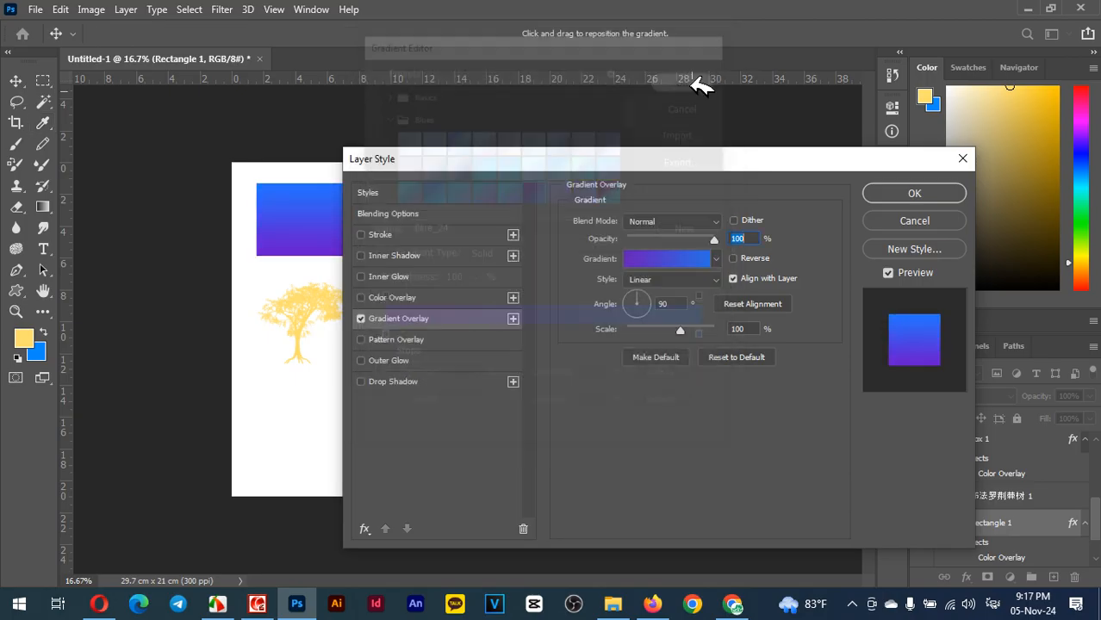
# Try several Pinks gradient presets on the rectangle's overlay and choose the pink-to-orange Pink_13.
pyautogui.click(685, 257)
pyautogui.click(389, 163)
pyautogui.click(485, 187)
pyautogui.click(536, 186)
pyautogui.click(586, 187)
pyautogui.scroll(-3, 581, 185)
pyautogui.click(586, 174)
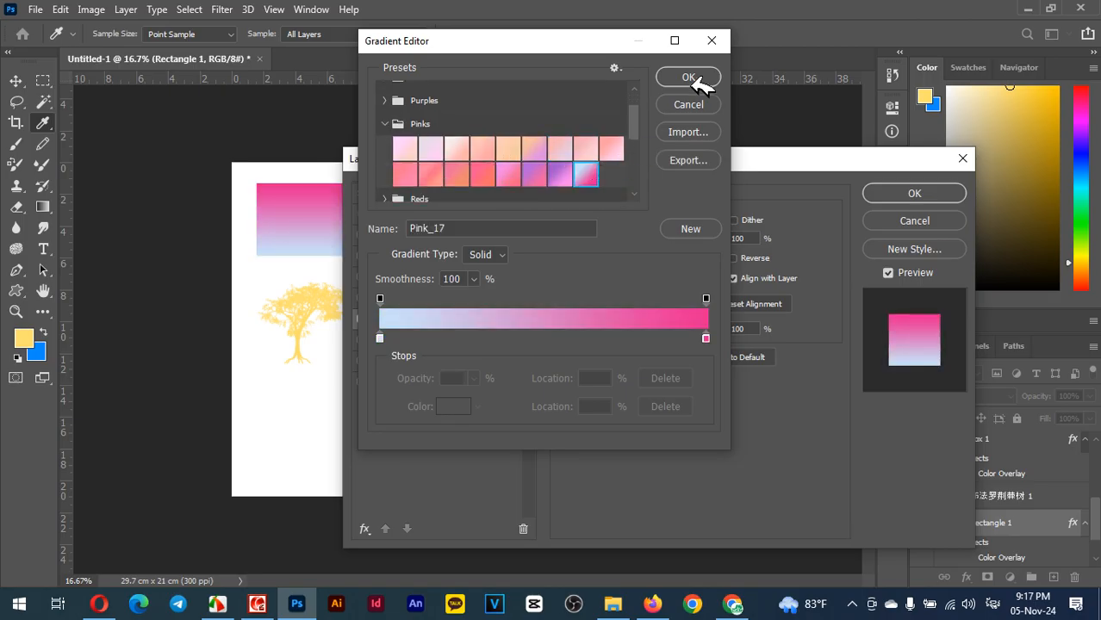
pyautogui.click(486, 174)
pyautogui.click(684, 78)
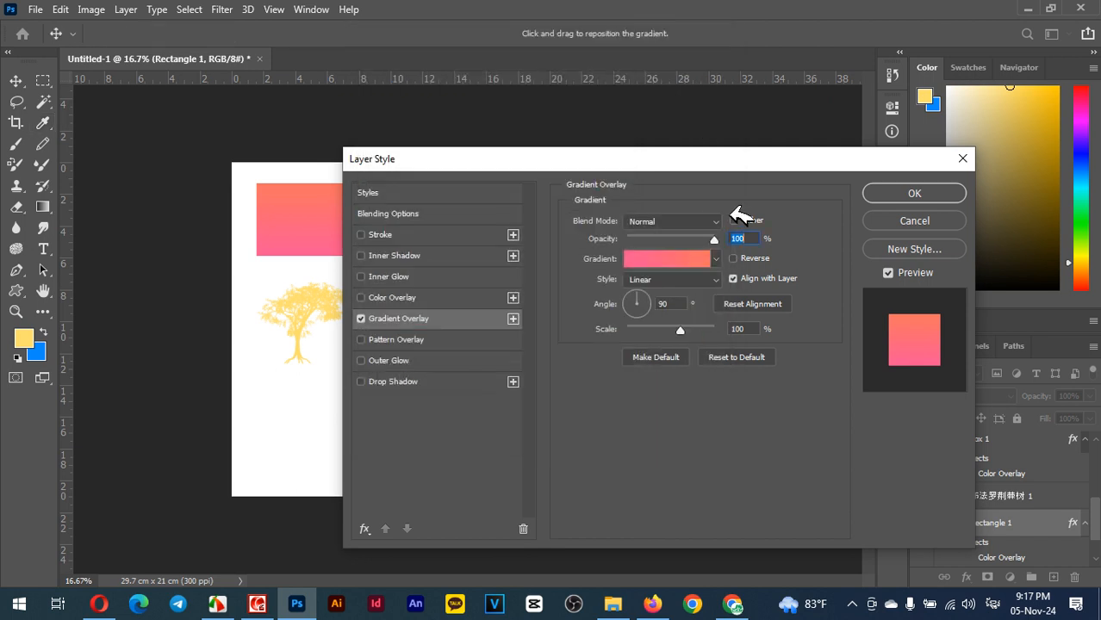
# Set the rectangle's Gradient Overlay to 106% scale and Radial style, trying angles of 157° and -2°.
pyautogui.moveTo(680, 329); pyautogui.dragTo(694, 329)
pyautogui.moveTo(645, 297)
pyautogui.mouseDown()
pyautogui.moveTo(622, 303)
pyautogui.moveTo(629, 297)
pyautogui.mouseUp()
pyautogui.moveTo(429, 160); pyautogui.dragTo(532, 166)
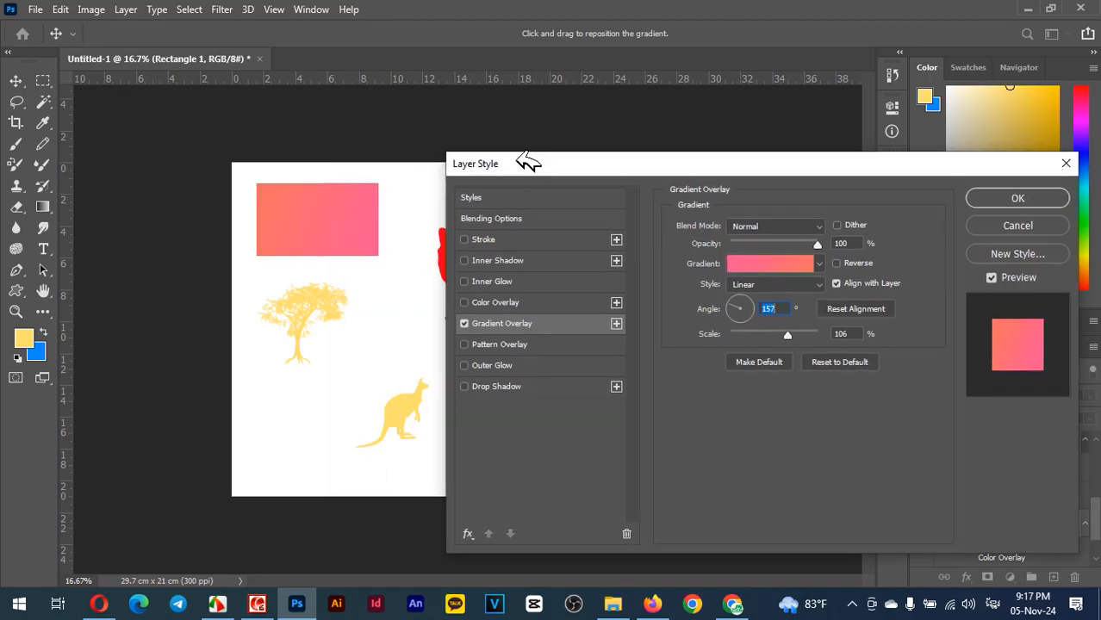
pyautogui.click(791, 284)
pyautogui.click(774, 307)
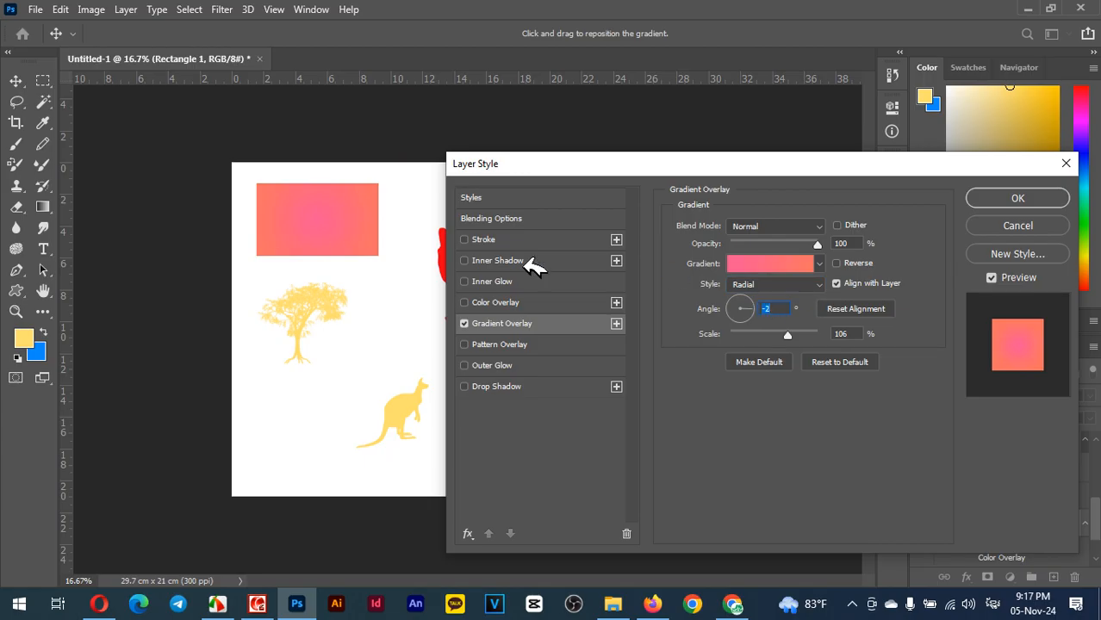
# Edit the overlay gradient by moving the pink stop inward and adding an orange stop at 57%.
pyautogui.click(758, 264)
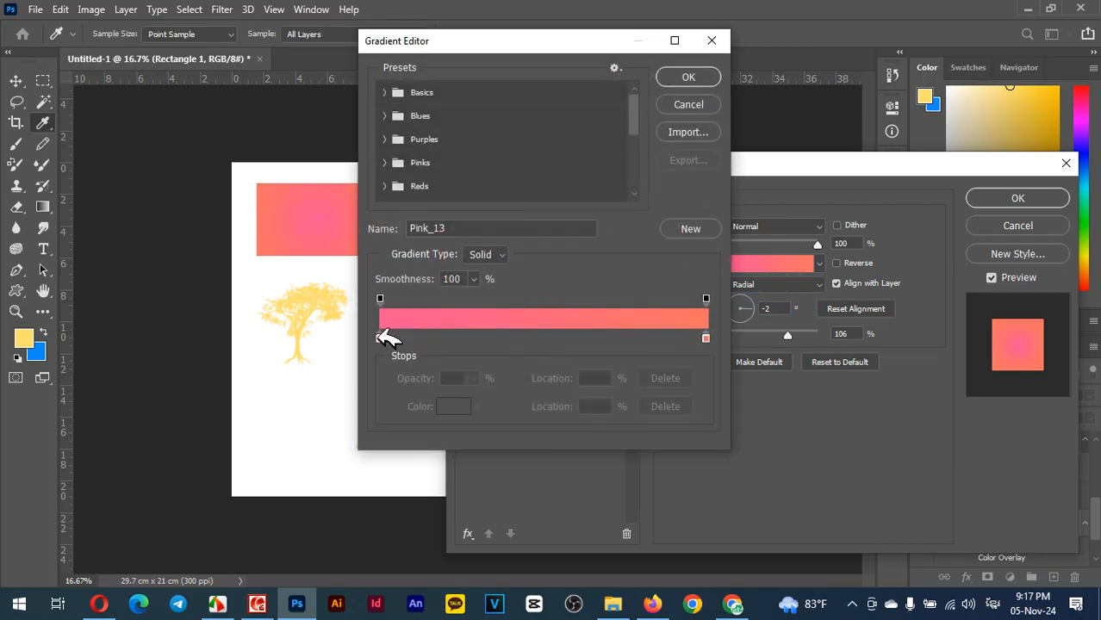
pyautogui.moveTo(380, 338); pyautogui.dragTo(461, 337)
pyautogui.moveTo(705, 338); pyautogui.dragTo(567, 336)
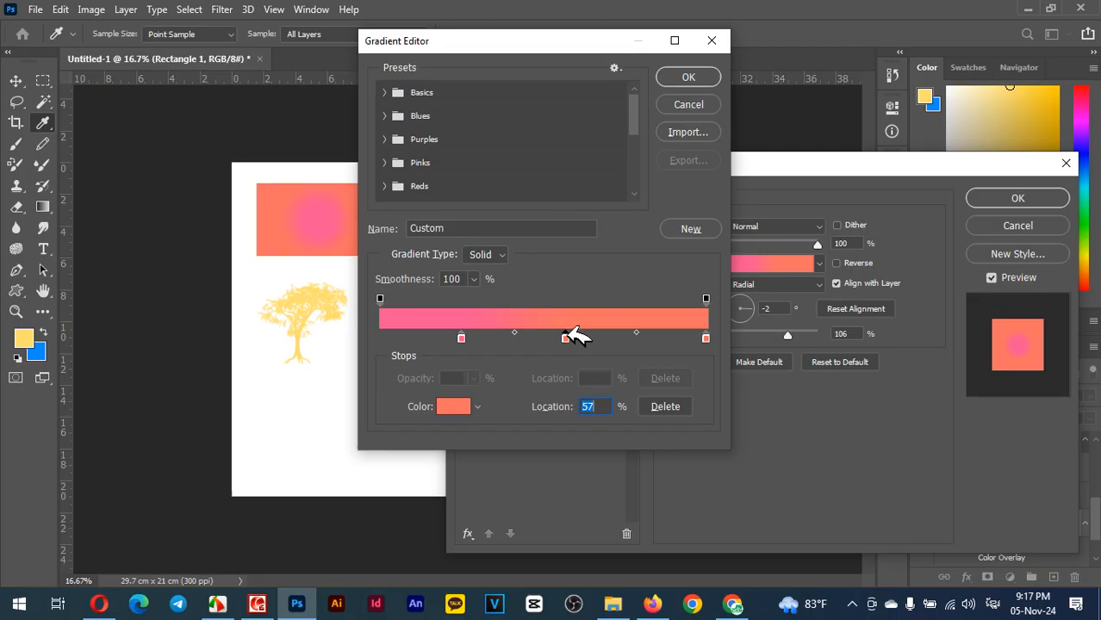
# Recolour the gradient's middle stop to green, 36ff00, and move it to location 67%.
pyautogui.doubleClick(566, 337)
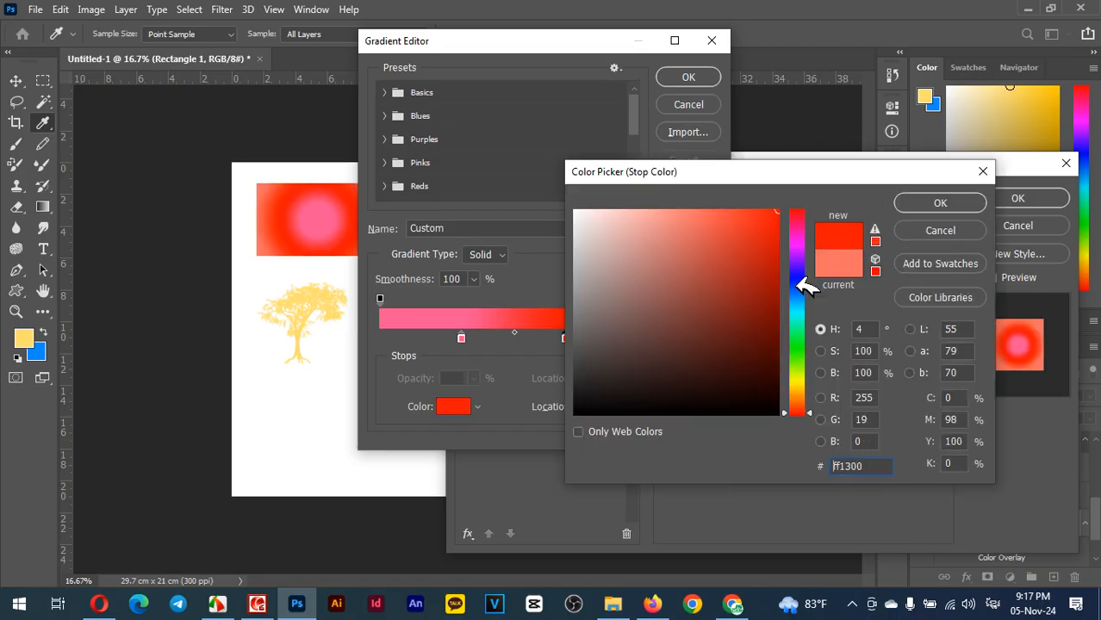
pyautogui.click(809, 354)
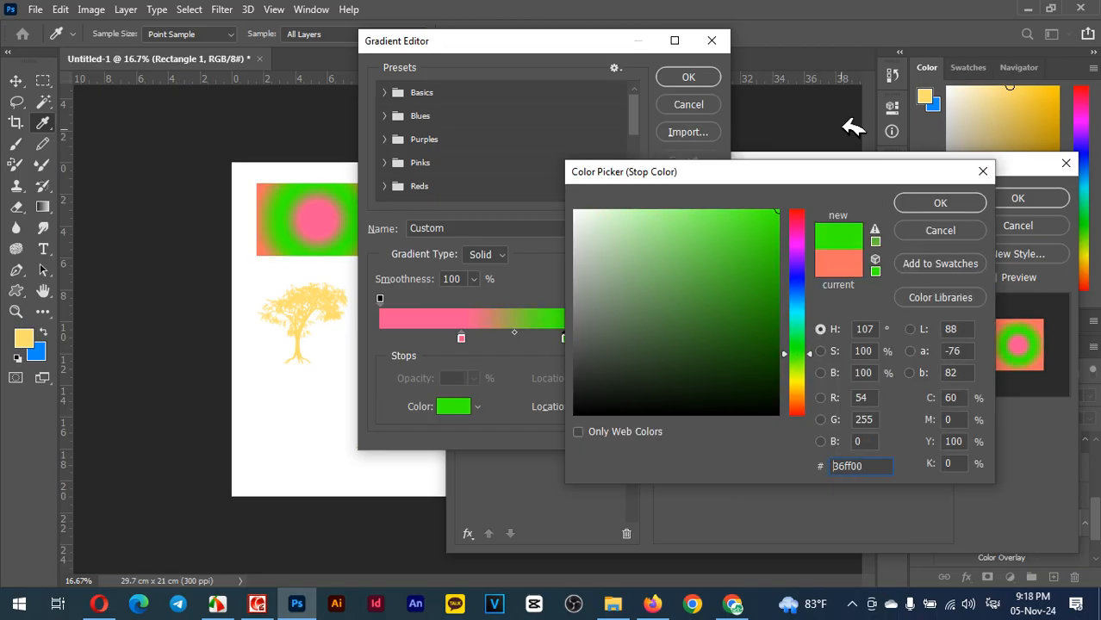
pyautogui.click(931, 203)
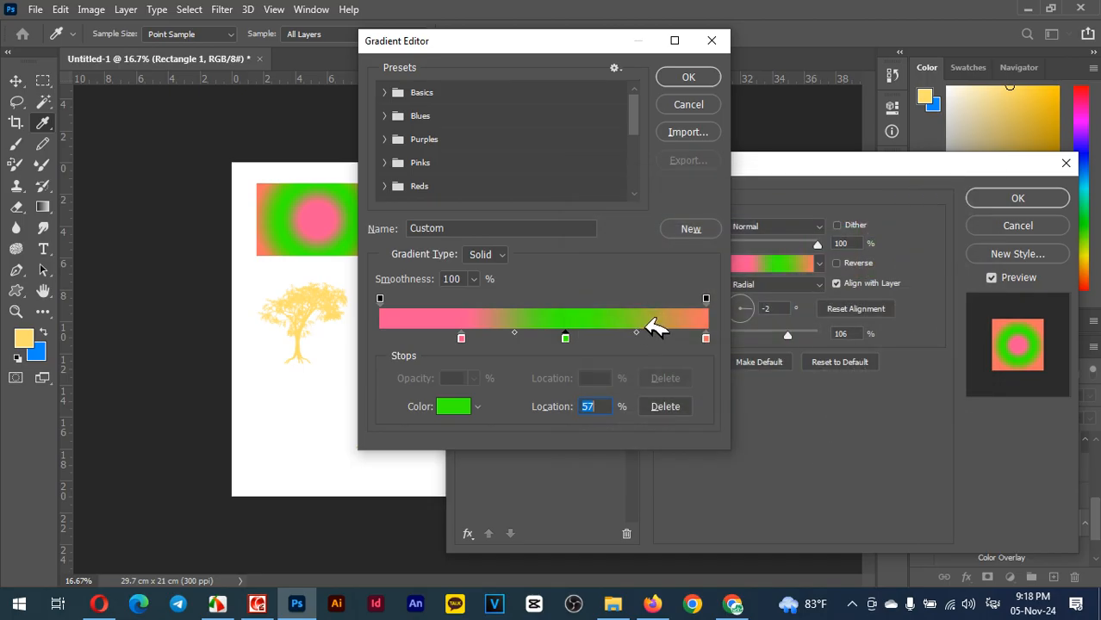
pyautogui.moveTo(565, 337); pyautogui.dragTo(595, 336)
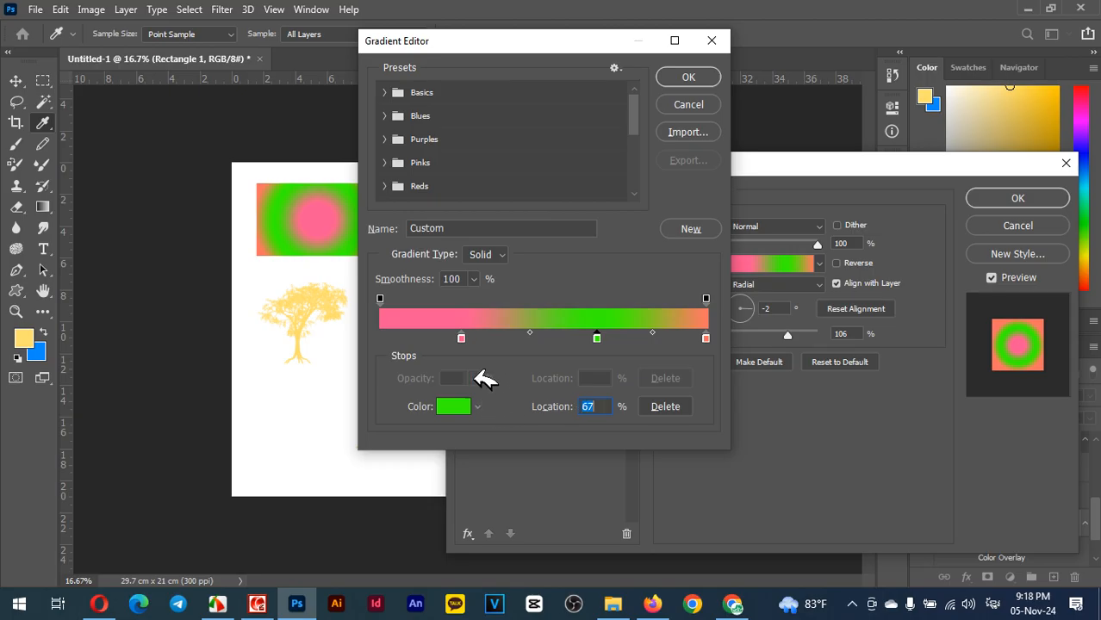
# Set the gradient's smoothness to 58%, and try the Noise gradient type before returning to Solid.
pyautogui.moveTo(473, 278); pyautogui.dragTo(453, 296)
pyautogui.click(488, 253)
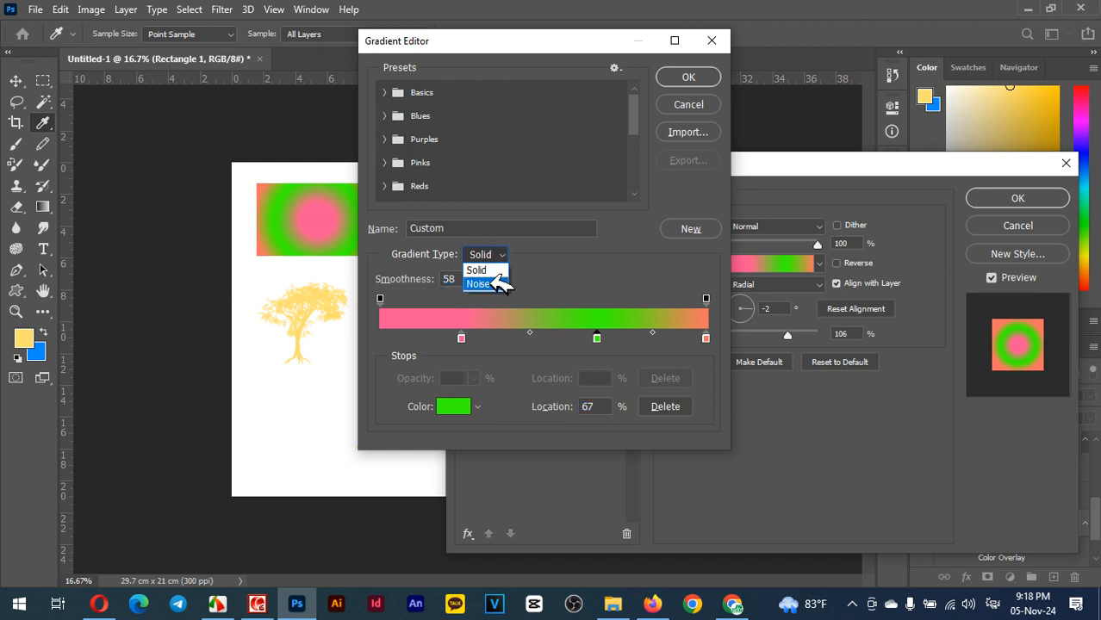
pyautogui.click(498, 280)
pyautogui.click(487, 254)
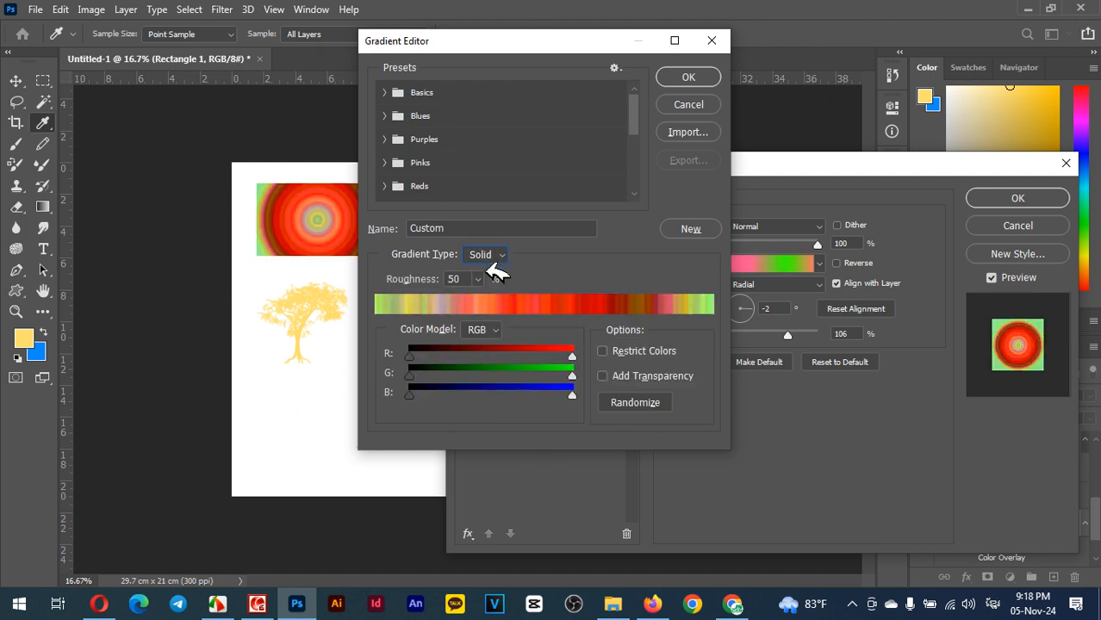
pyautogui.click(491, 272)
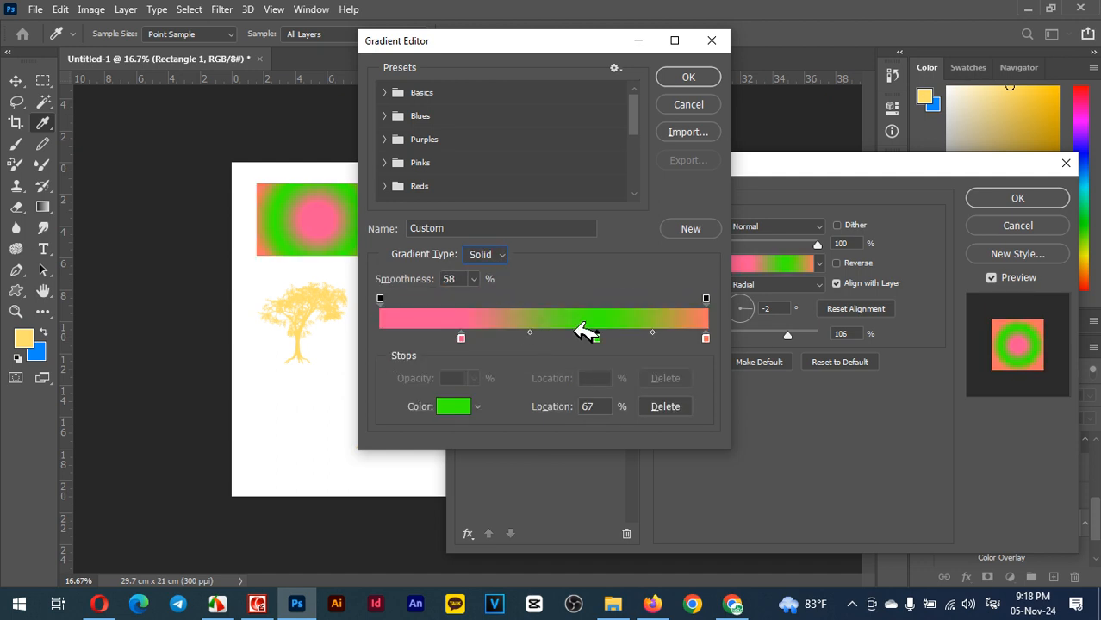
# Move the green gradient stop to location 52% and accept the edited gradient.
pyautogui.moveTo(595, 336); pyautogui.dragTo(548, 336)
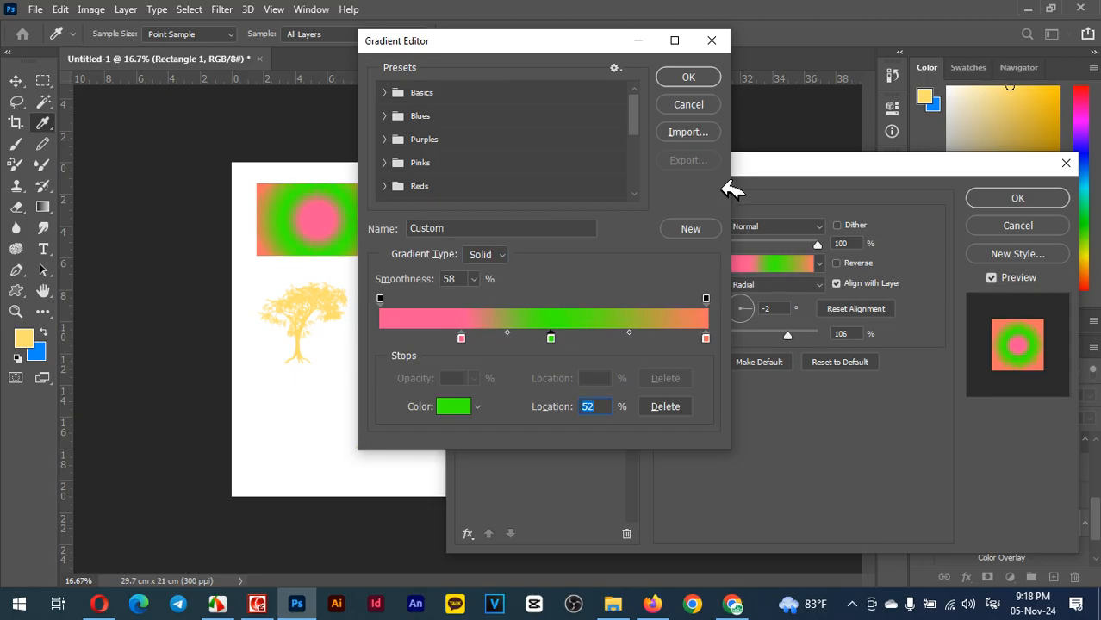
pyautogui.click(688, 78)
# Try the Angle and Diamond styles on the rectangle's Gradient Overlay, and settle on Linear.
pyautogui.click(765, 285)
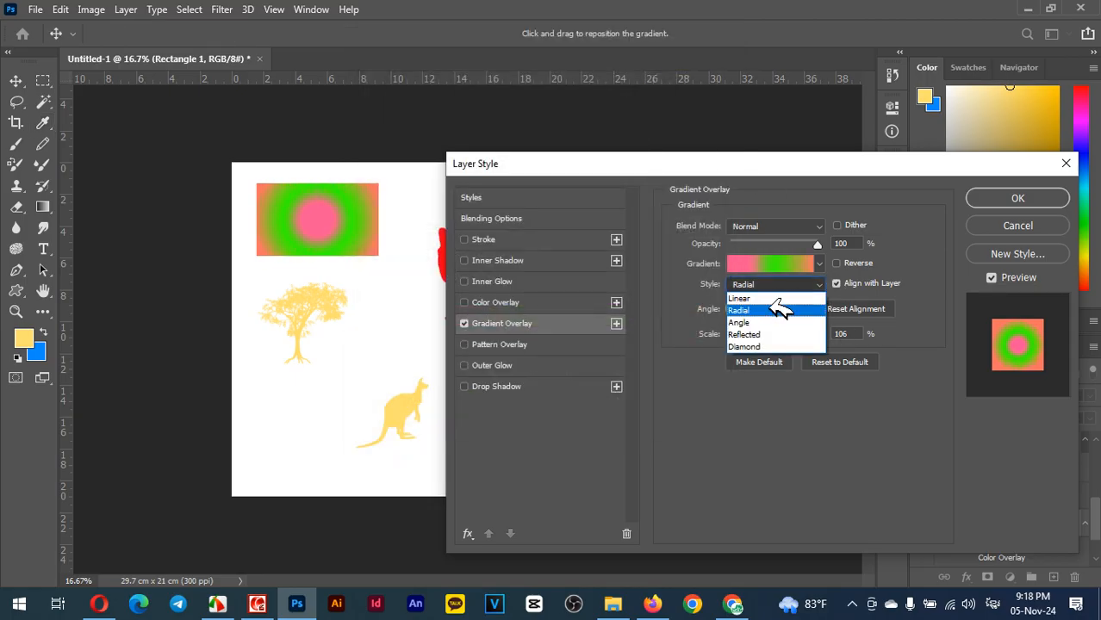
pyautogui.click(765, 319)
pyautogui.click(775, 284)
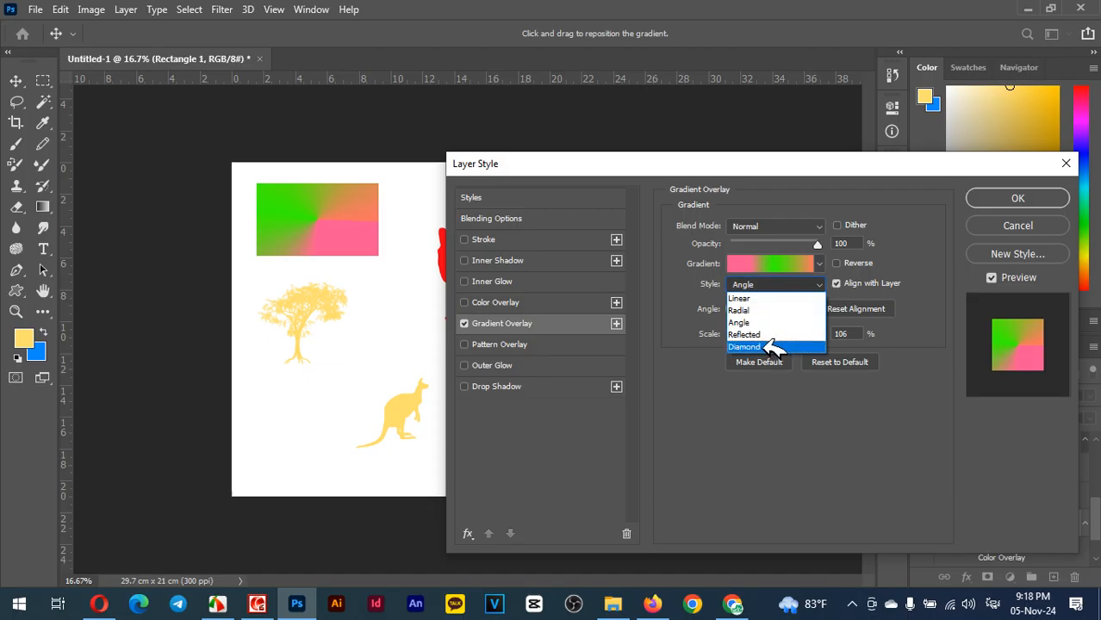
pyautogui.click(770, 347)
pyautogui.click(814, 289)
pyautogui.click(766, 293)
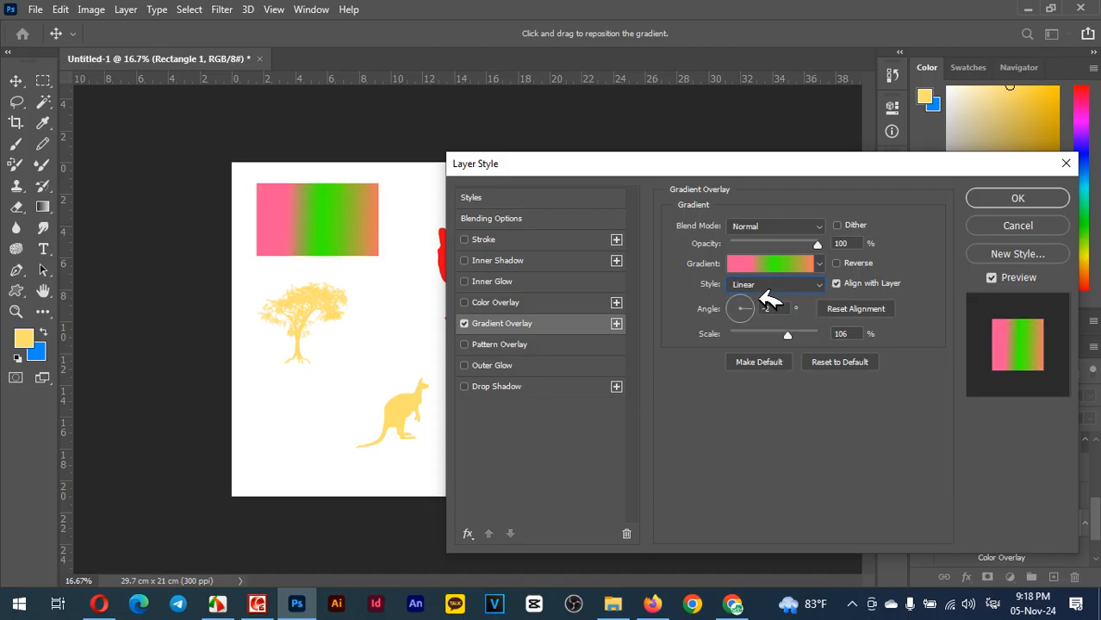
pyautogui.click(763, 289)
pyautogui.click(758, 307)
pyautogui.click(762, 284)
pyautogui.click(754, 297)
# Set the Gradient Overlay's angle to -58° and its scale to 150%, and apply the layer style.
pyautogui.moveTo(792, 334)
pyautogui.mouseDown()
pyautogui.moveTo(750, 334)
pyautogui.moveTo(802, 333)
pyautogui.mouseUp()
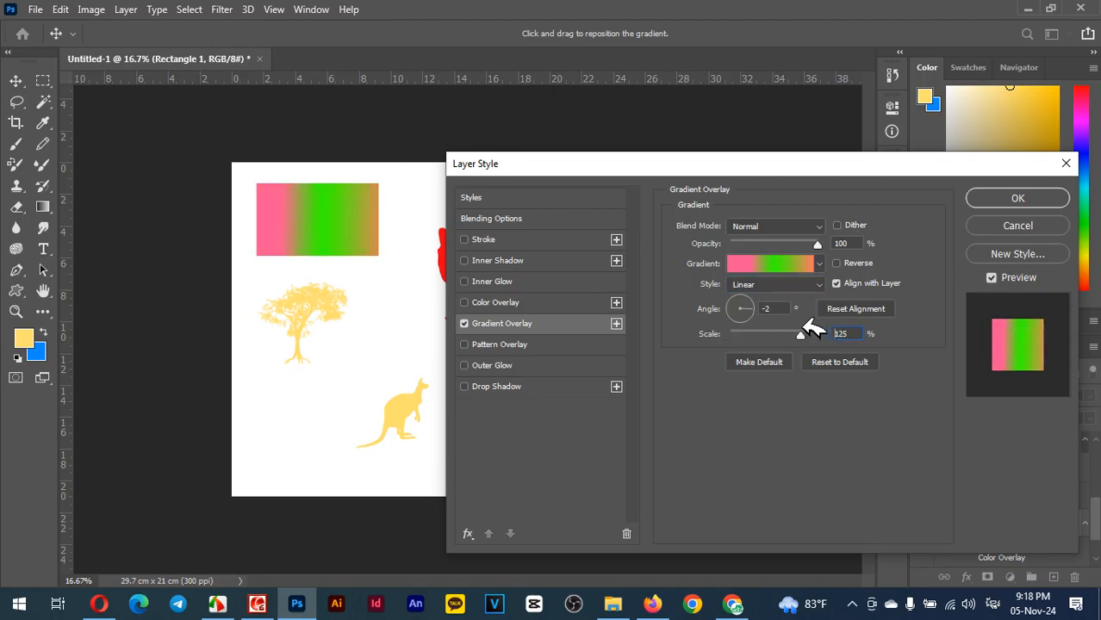
pyautogui.moveTo(748, 300); pyautogui.dragTo(752, 324)
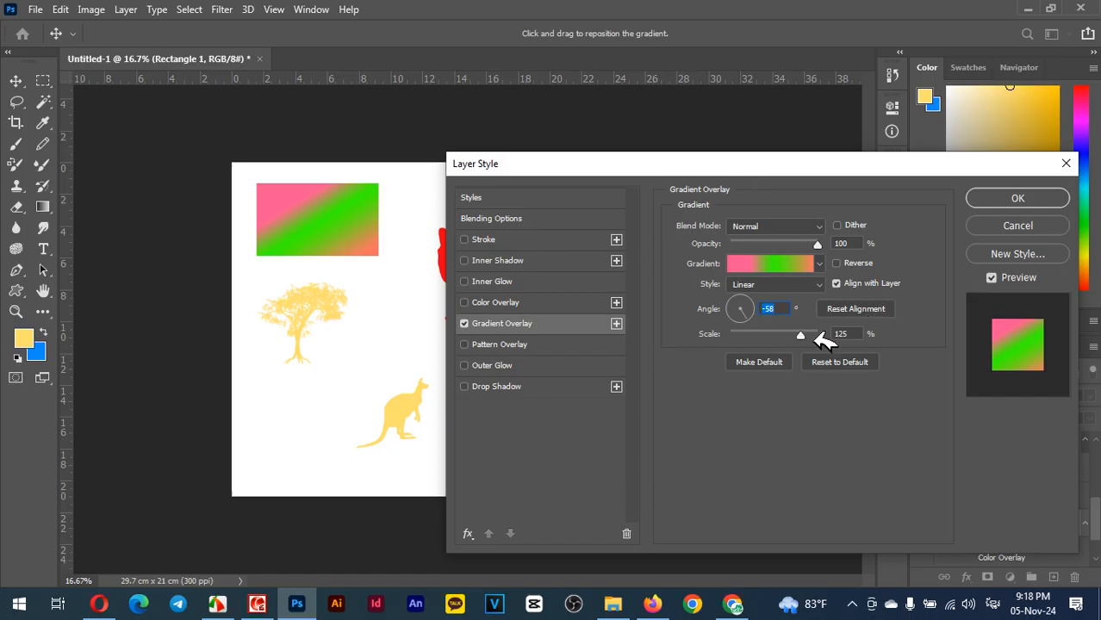
pyautogui.moveTo(810, 336); pyautogui.dragTo(861, 337)
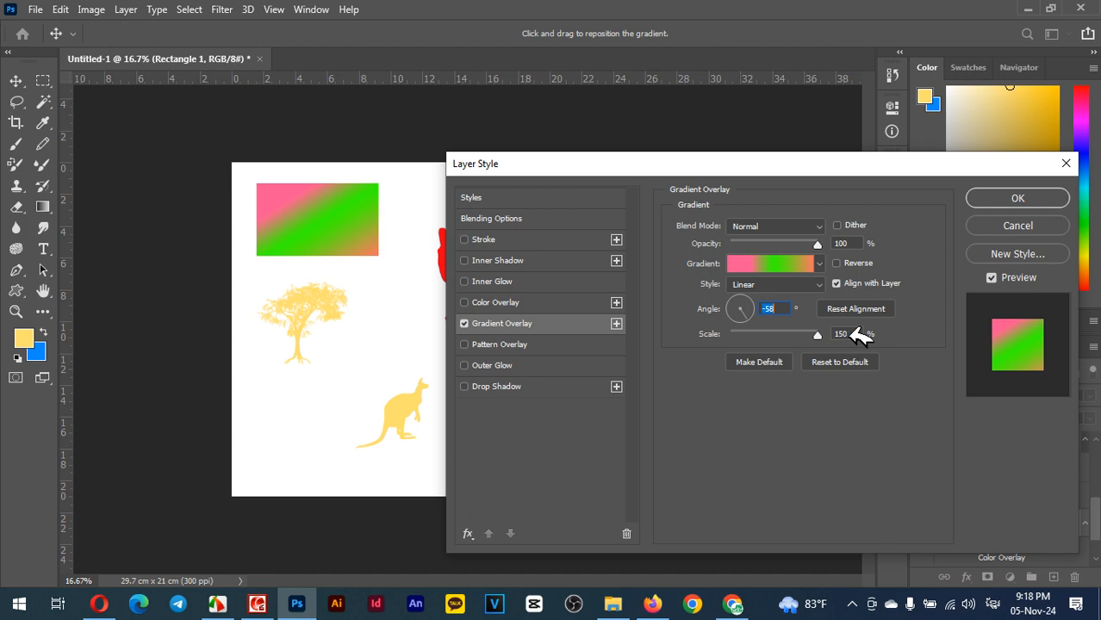
pyautogui.click(1019, 199)
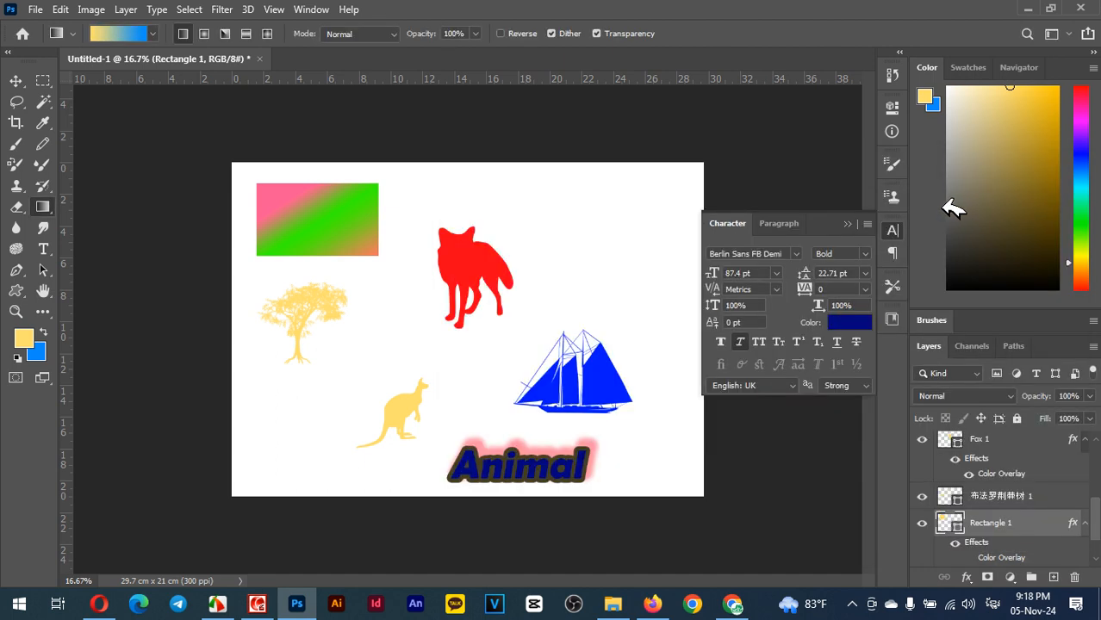
# Enlarge the red fox proportionally to about 142% of its size, extending it up from its lower left corner.
pyautogui.click(17, 83)
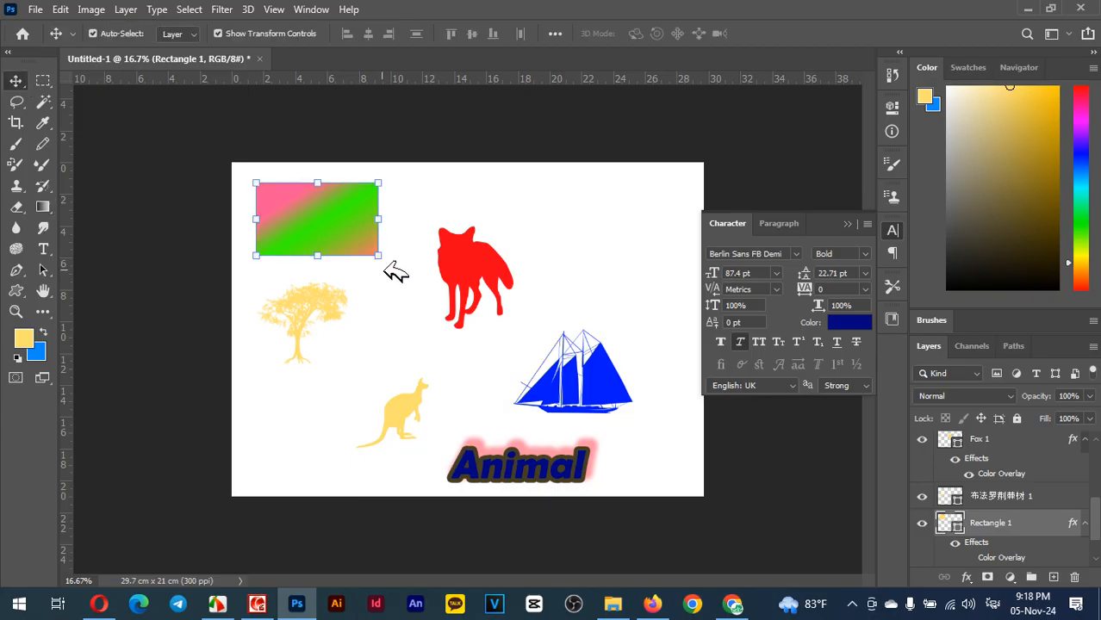
pyautogui.click(472, 278)
pyautogui.moveTo(512, 226); pyautogui.dragTo(544, 183)
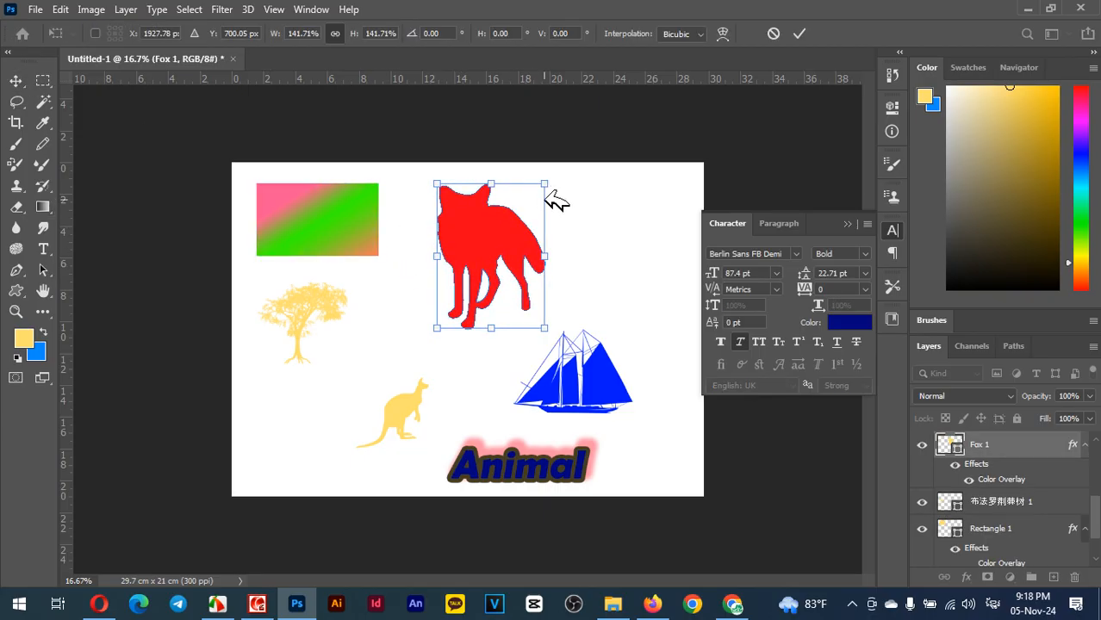
# Open the list of layer effects for the fox.
pyautogui.click(966, 576)
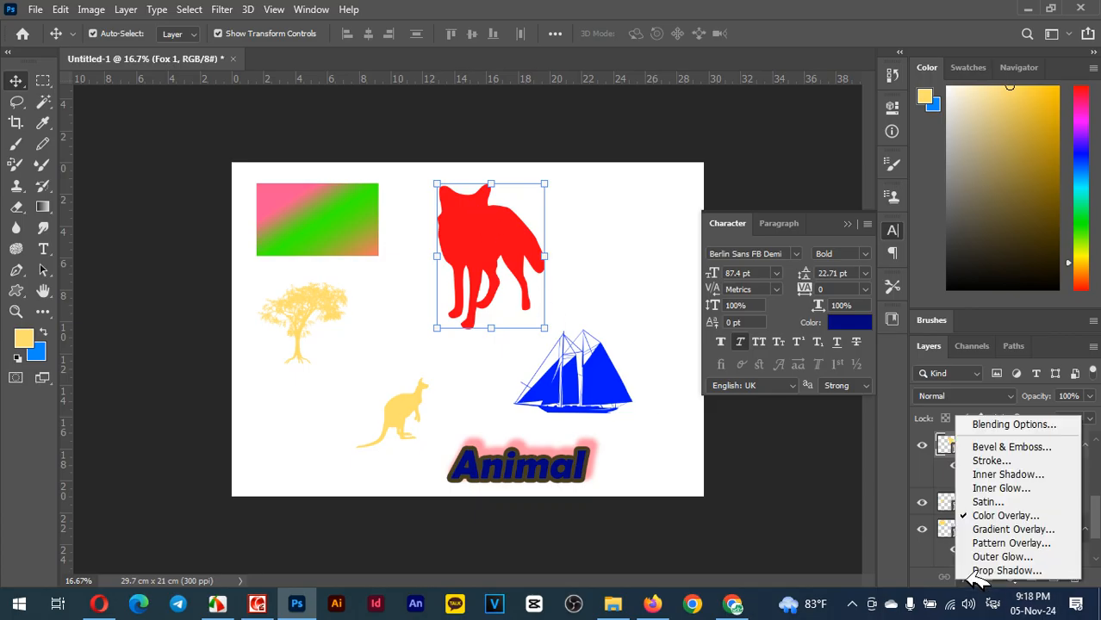